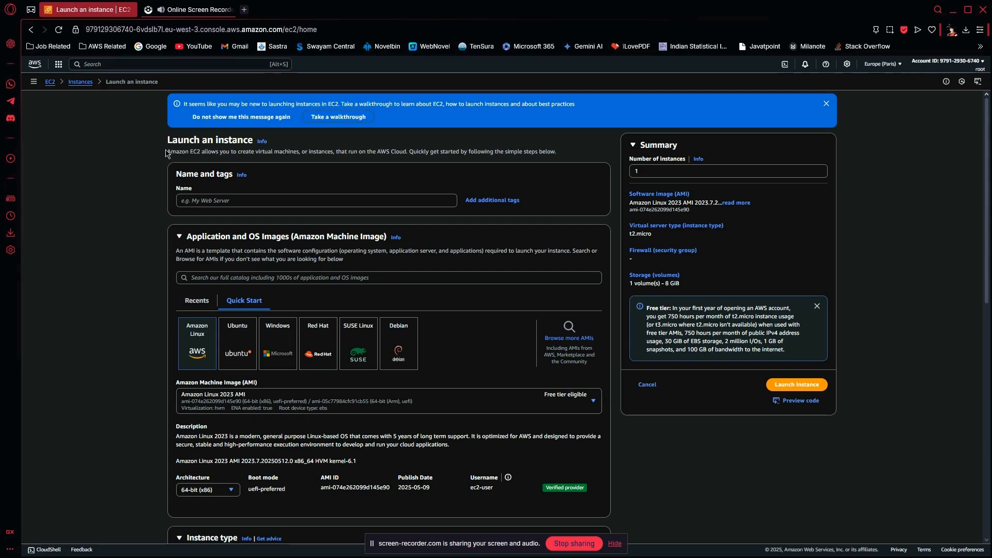
Name the new EC2 instance Webserver.
{"action": "left_click_drag", "start_coordinate": [171, 150], "coordinate": [201, 151]}
{"action": "left_click", "coordinate": [277, 182]}
{"action": "left_click", "coordinate": [251, 201]}
{"action": "type", "text": "Webserver"}
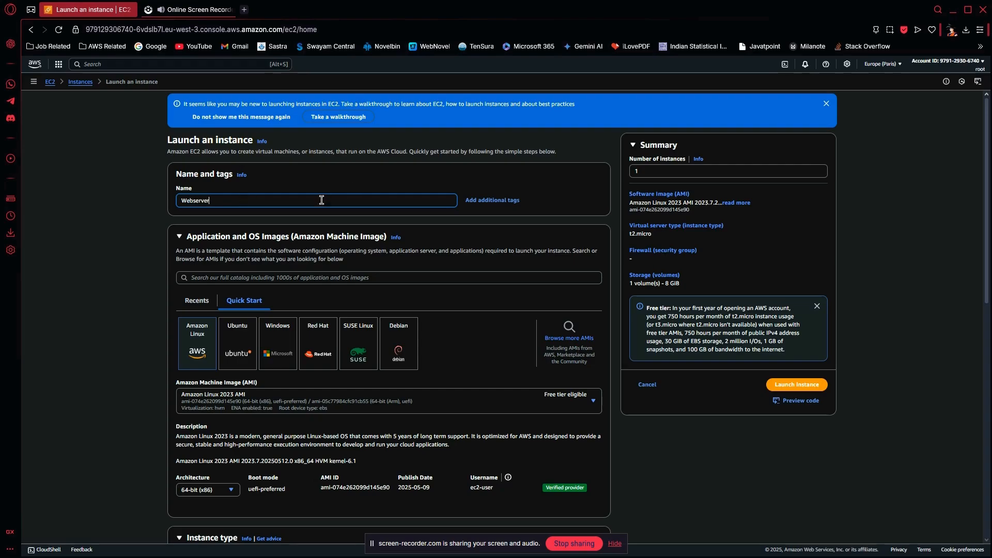
Choose the Windows quick-start image and set the AMI to Microsoft Windows Server 2022 Base.
{"action": "left_click", "coordinate": [278, 351]}
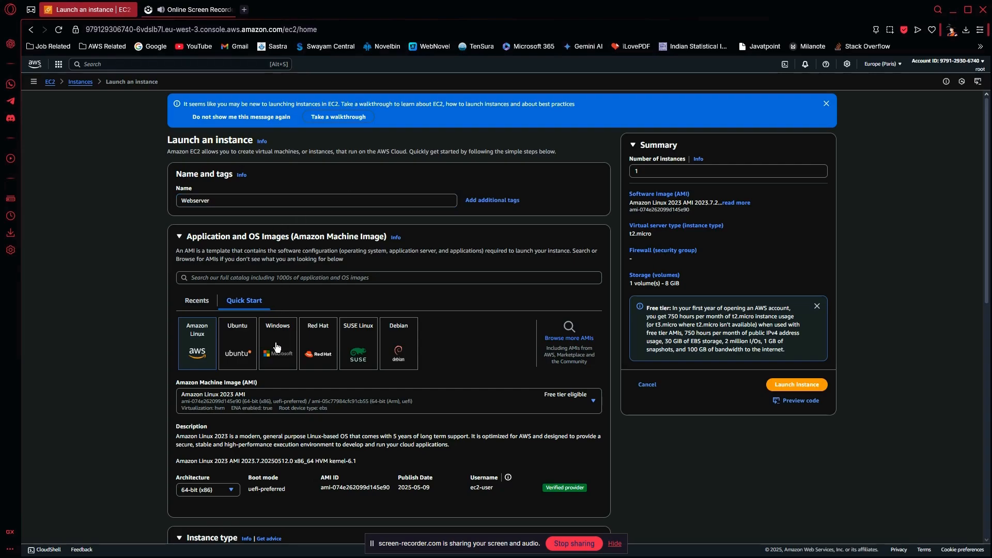
{"action": "left_click", "coordinate": [279, 346]}
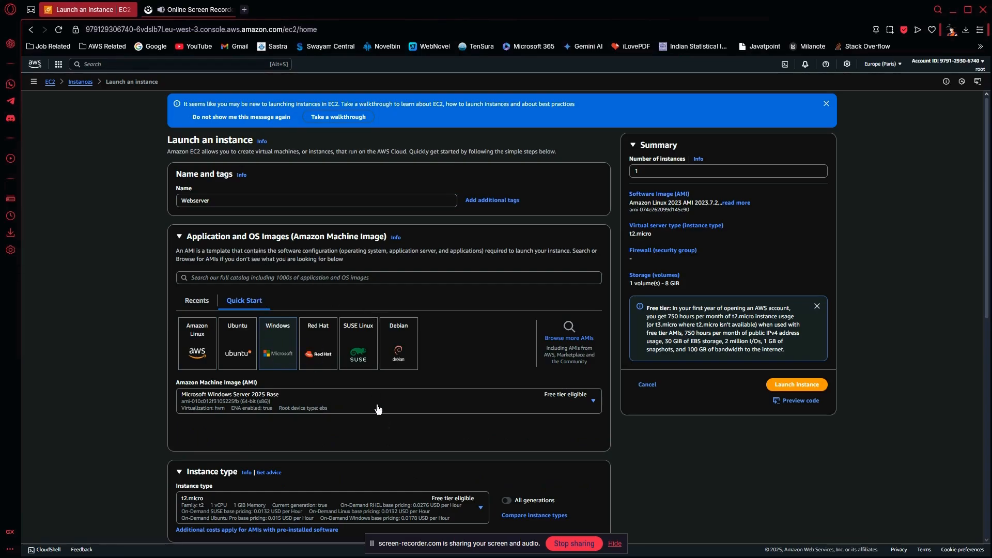
{"action": "scroll", "coordinate": [392, 407], "scroll_direction": "down", "scroll_amount": 1}
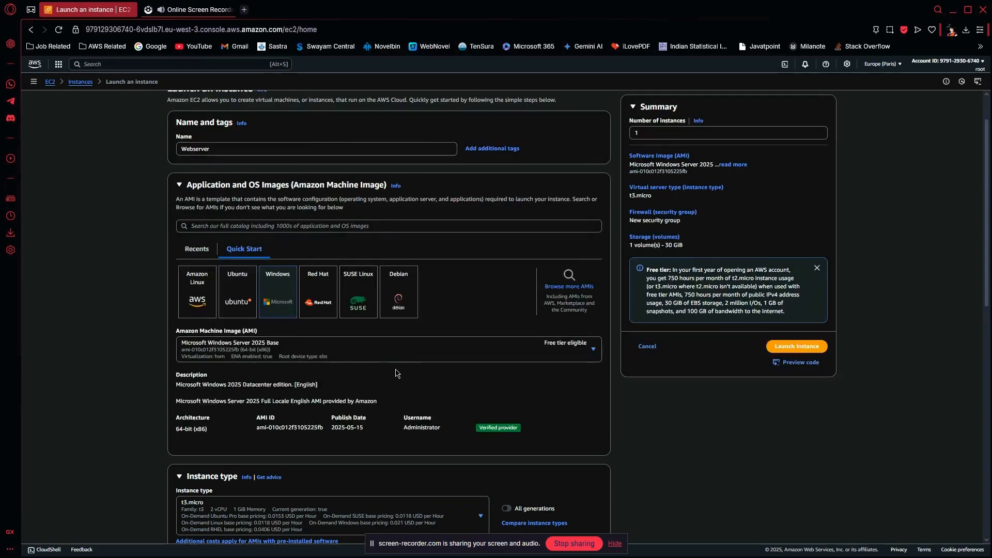
{"action": "left_click", "coordinate": [412, 351]}
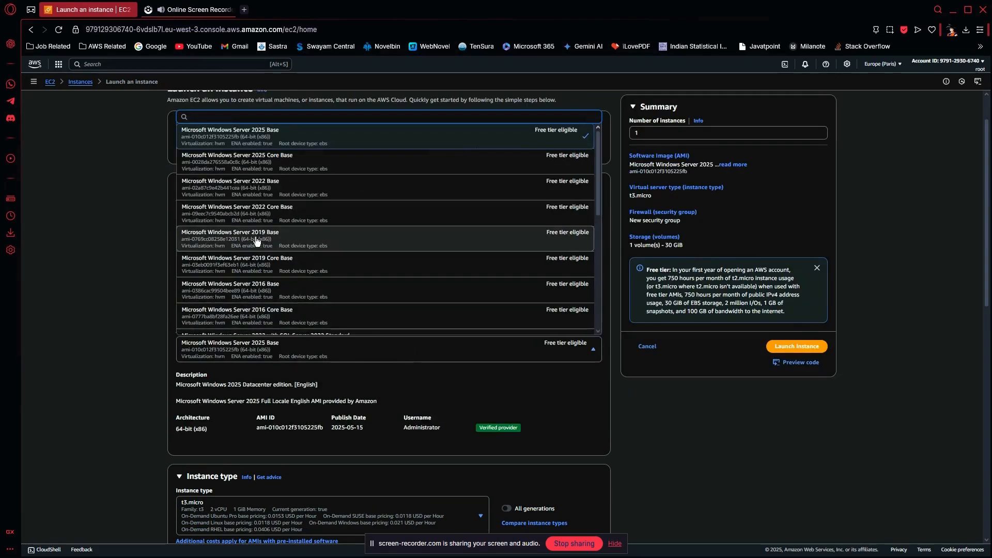
{"action": "left_click", "coordinate": [262, 189]}
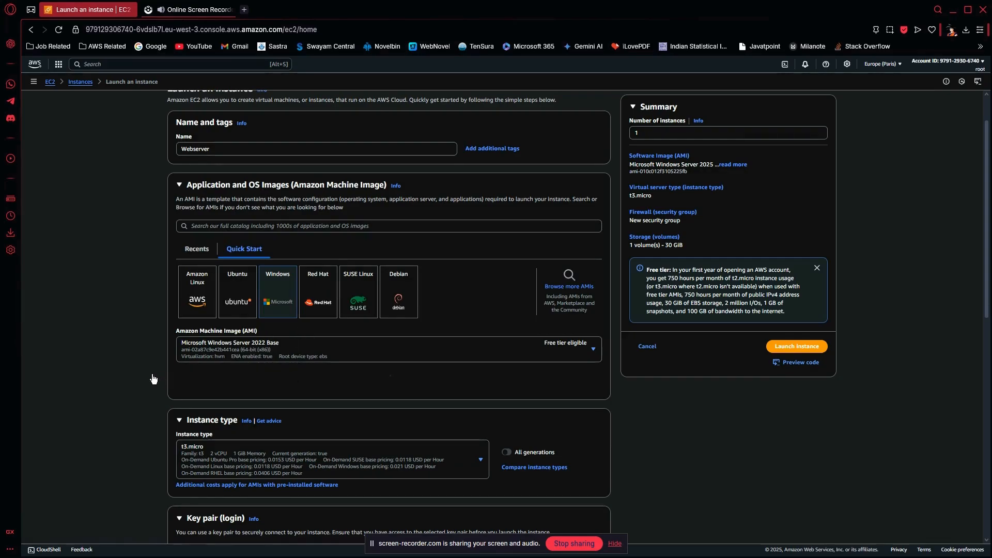
Keep t2.micro as the instance type and select aws-paris-key-pair as the login key pair.
{"action": "scroll", "coordinate": [158, 382], "scroll_direction": "down", "scroll_amount": 4}
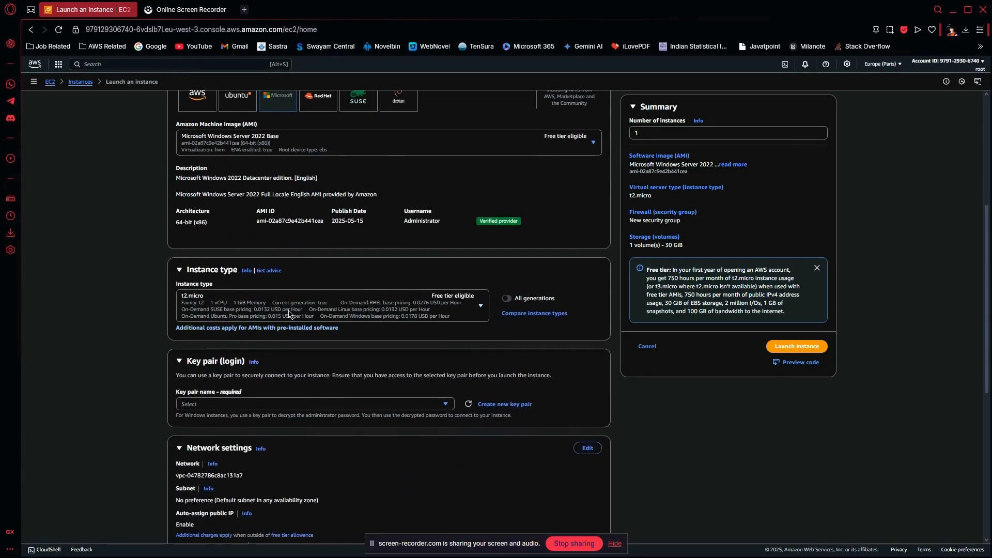
{"action": "left_click", "coordinate": [303, 310]}
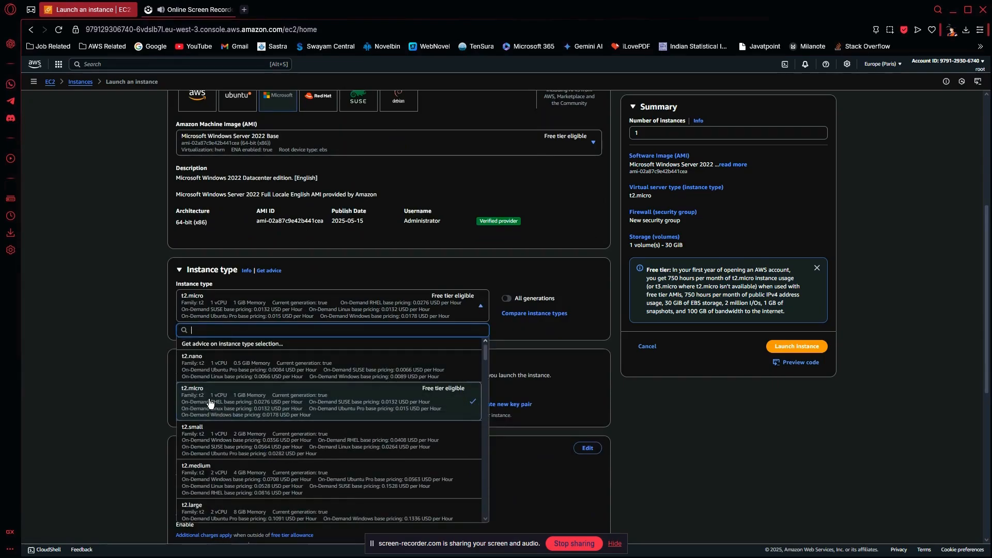
{"action": "left_click", "coordinate": [165, 390]}
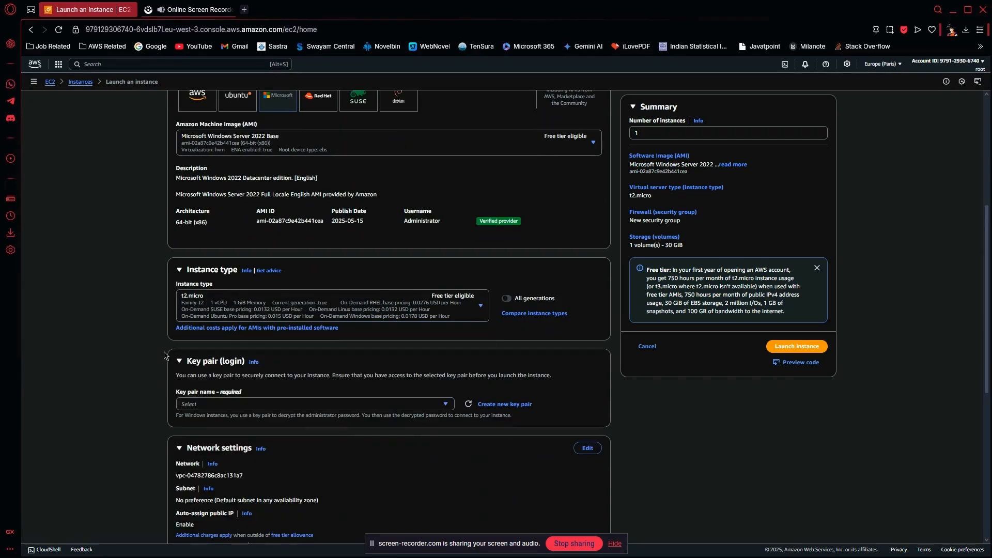
{"action": "scroll", "coordinate": [168, 351], "scroll_direction": "down", "scroll_amount": 2}
{"action": "left_click", "coordinate": [407, 301]}
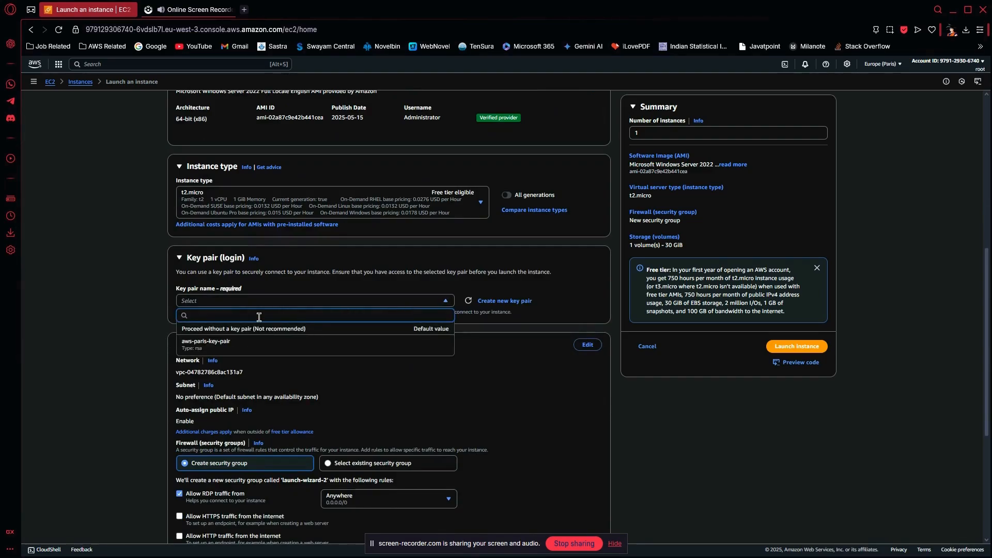
{"action": "left_click", "coordinate": [246, 353]}
Use an existing security group for the firewall and select launch-wizard-1.
{"action": "scroll", "coordinate": [297, 315], "scroll_direction": "down", "scroll_amount": 3}
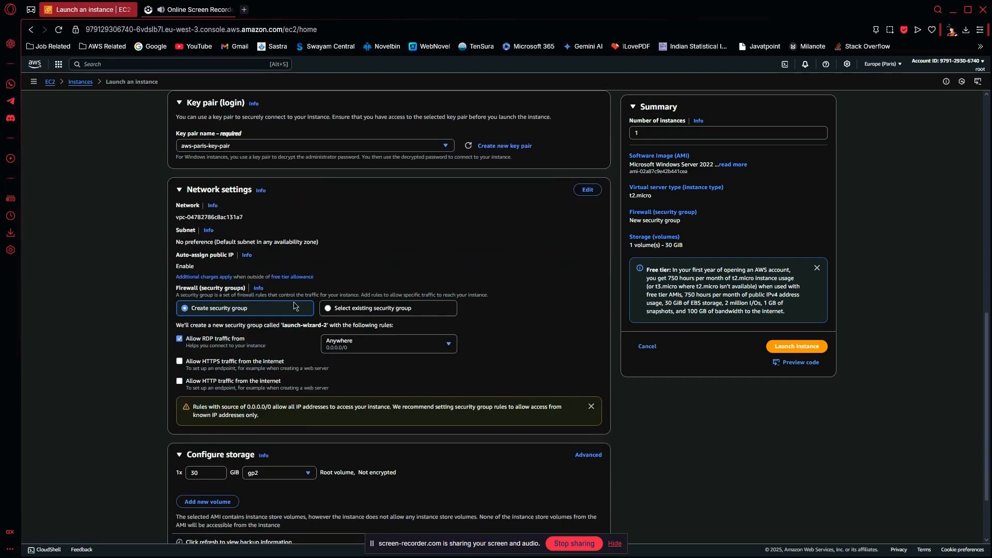
{"action": "left_click", "coordinate": [330, 310]}
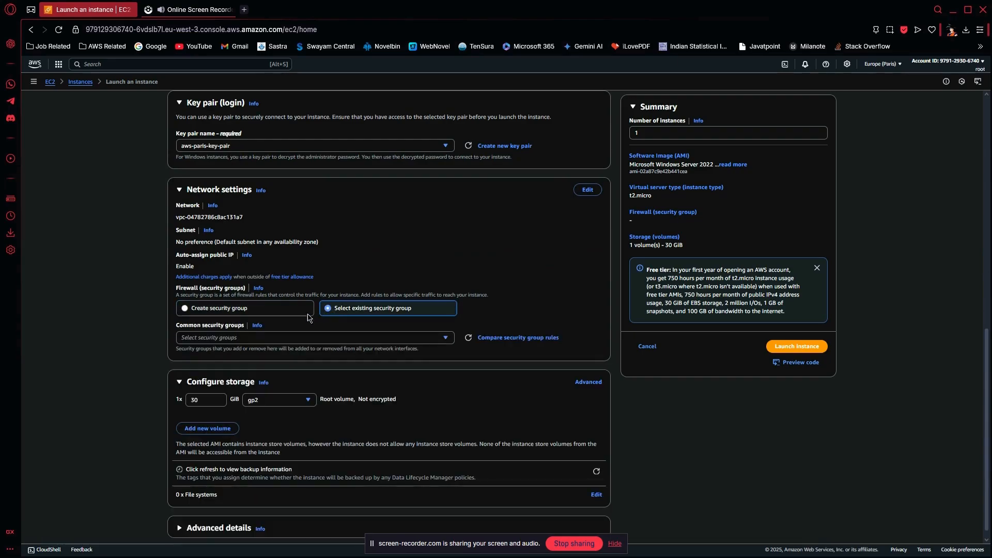
{"action": "left_click", "coordinate": [290, 337]}
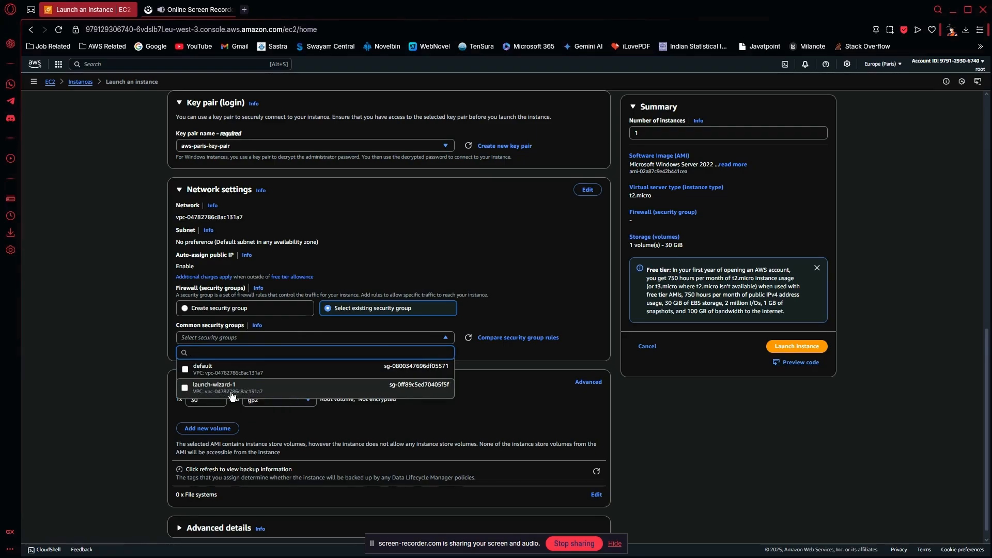
{"action": "left_click", "coordinate": [273, 394]}
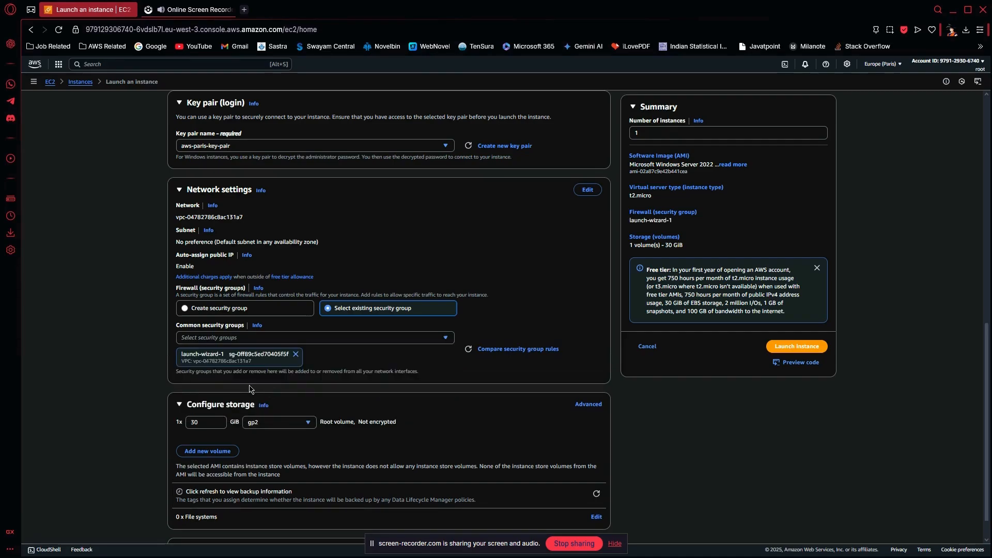
Launch the configured instance and open the list of all instances.
{"action": "scroll", "coordinate": [370, 366], "scroll_direction": "down", "scroll_amount": 1}
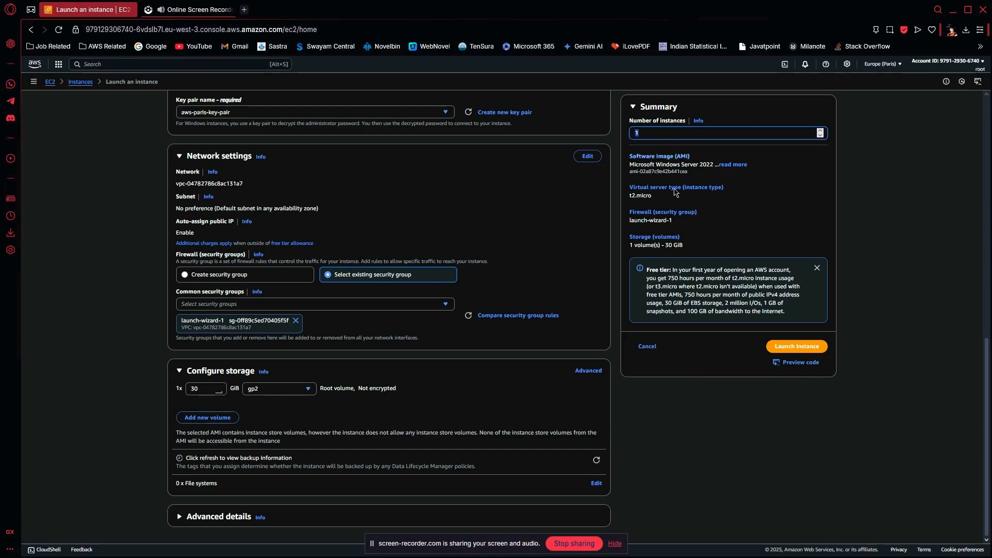
{"action": "left_click", "coordinate": [781, 350]}
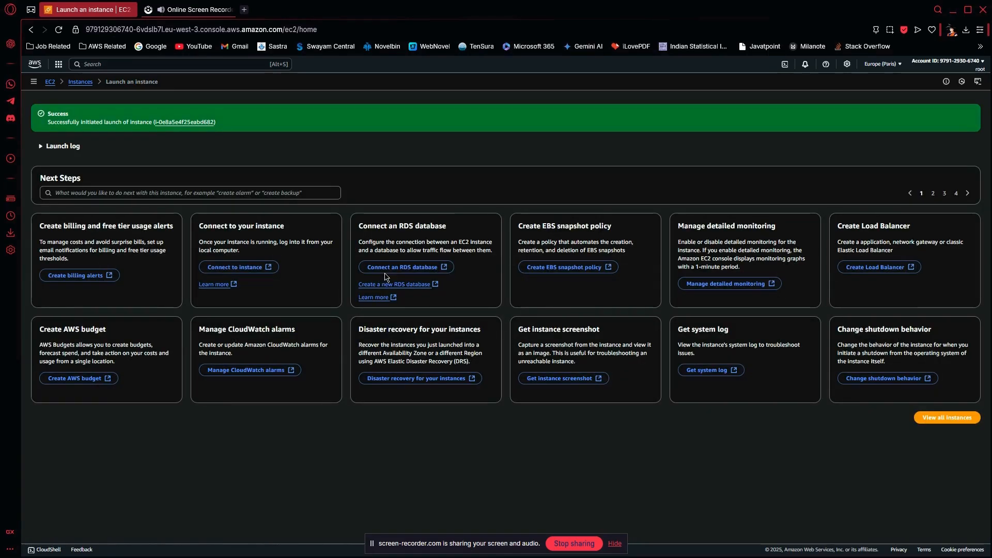
{"action": "left_click", "coordinate": [954, 418]}
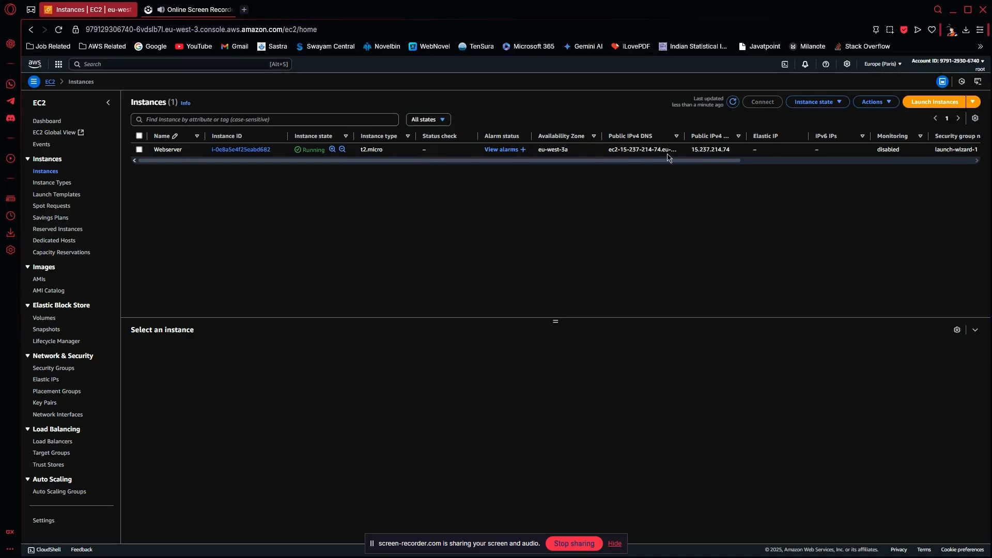
Select the Webserver instance and refresh the instance list to check its status.
{"action": "left_click", "coordinate": [733, 101]}
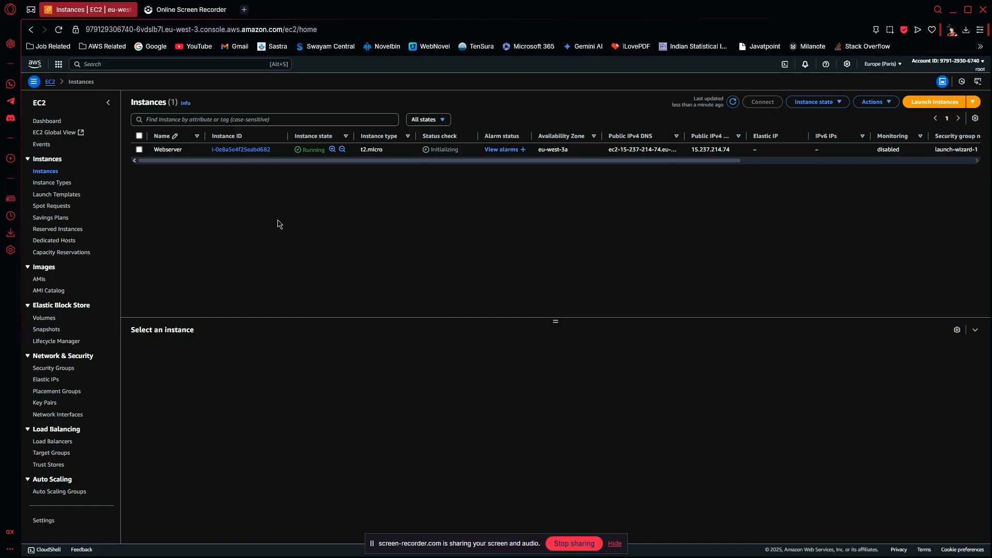
{"action": "left_click", "coordinate": [153, 154]}
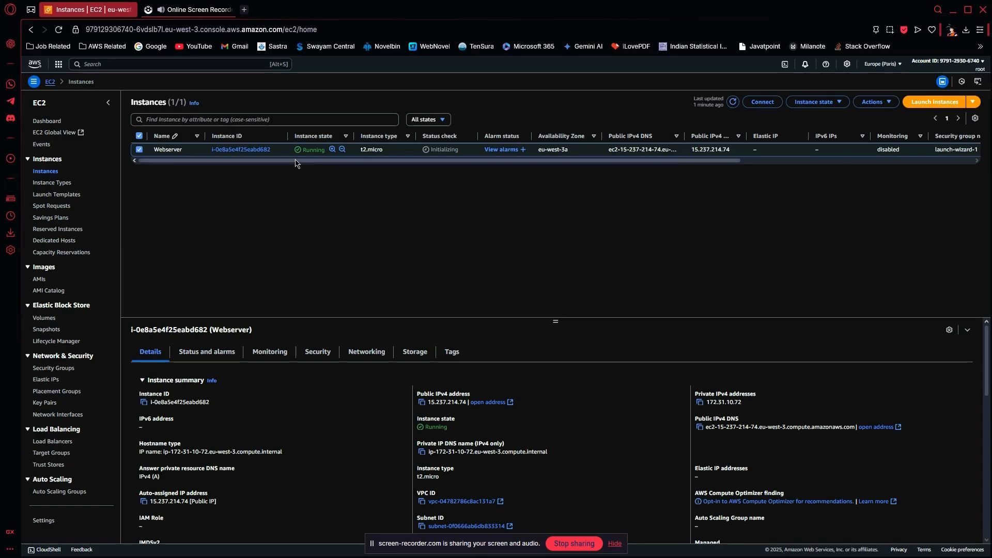
{"action": "left_click", "coordinate": [734, 103]}
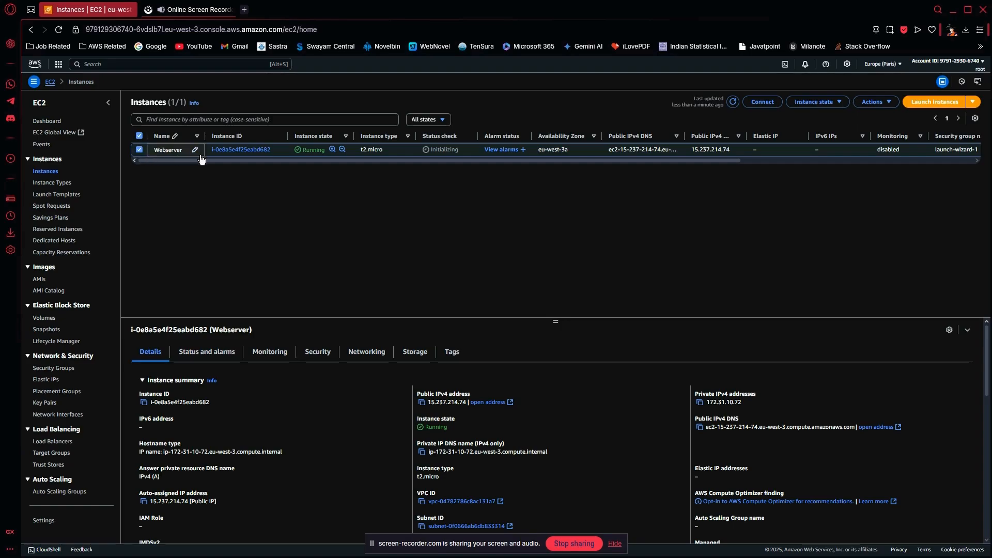
Open the connection options of the Webserver instance and show the RDP client method.
{"action": "left_click", "coordinate": [772, 103]}
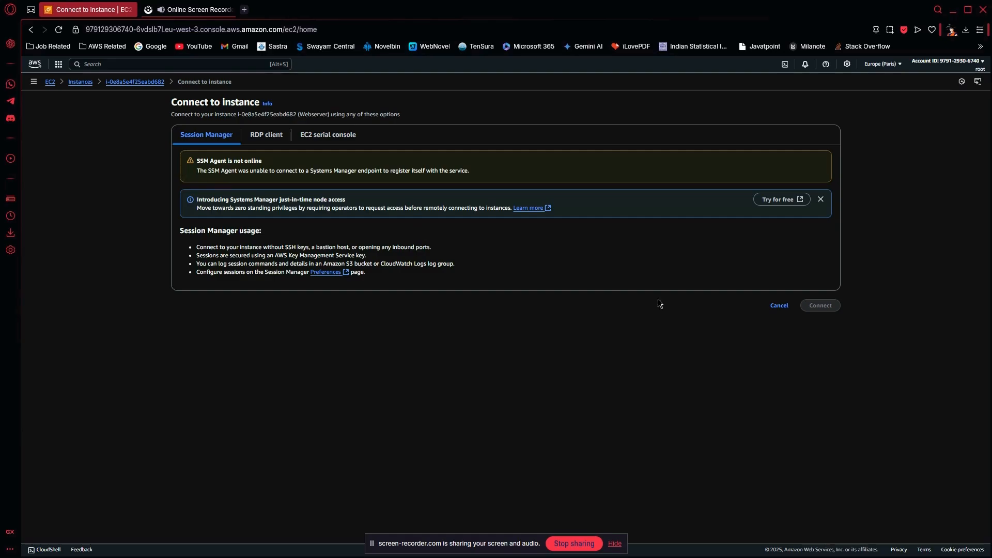
{"action": "left_click", "coordinate": [779, 306]}
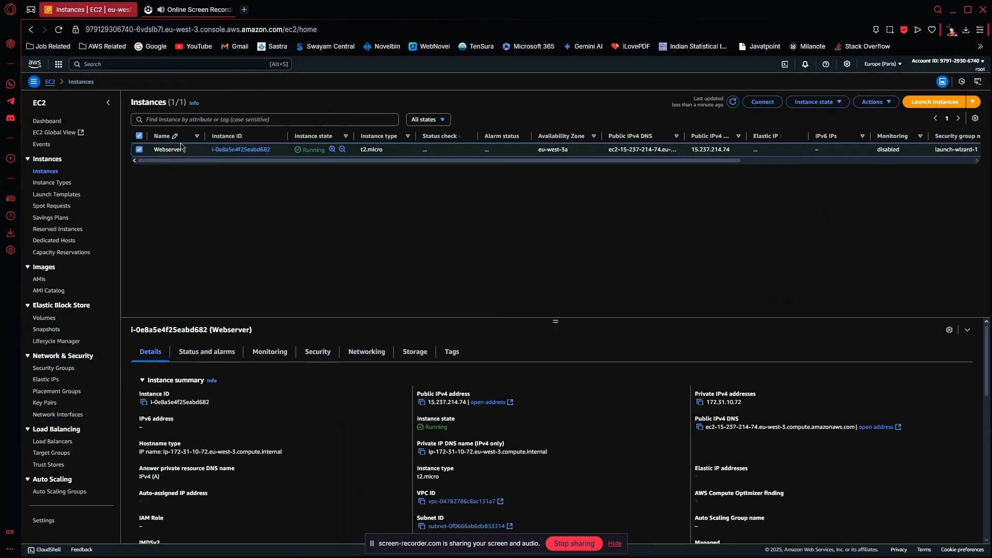
{"action": "left_click", "coordinate": [770, 104]}
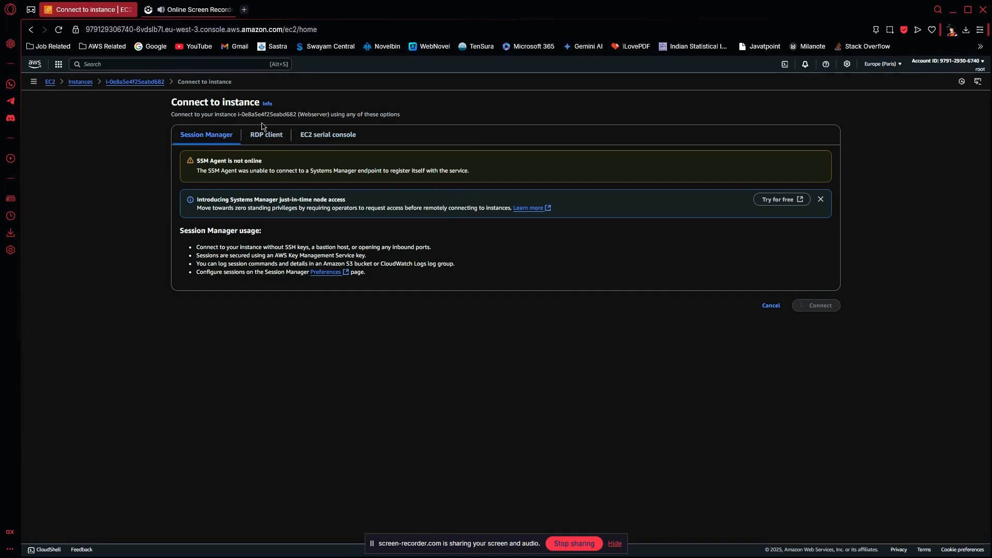
{"action": "left_click", "coordinate": [303, 137]}
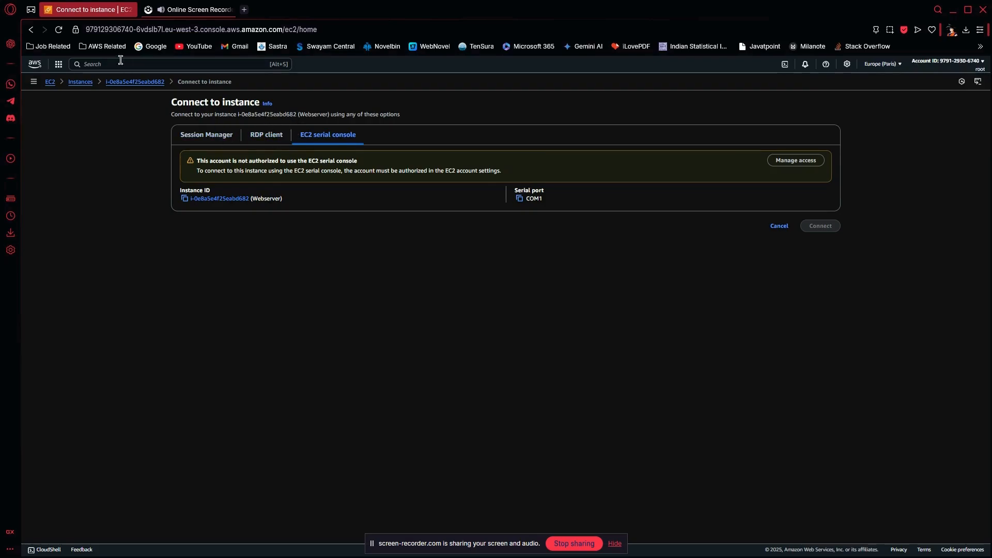
{"action": "left_click", "coordinate": [270, 139]}
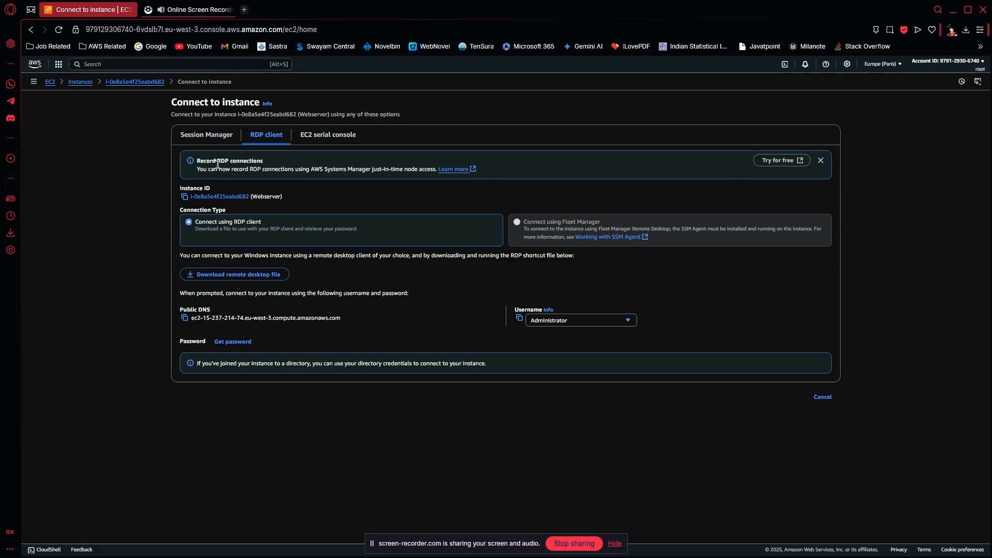
{"action": "left_click_drag", "start_coordinate": [218, 162], "coordinate": [231, 162]}
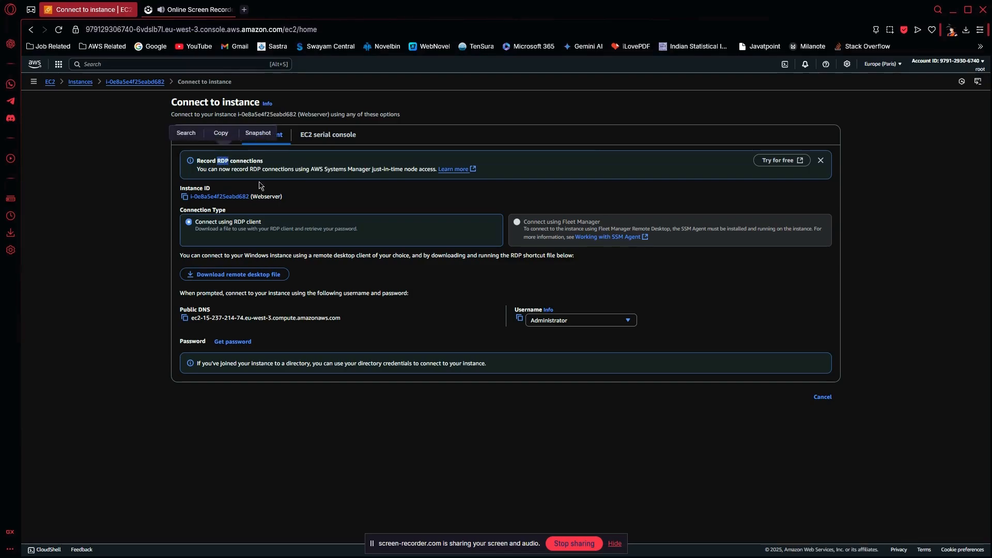
{"action": "left_click", "coordinate": [312, 197]}
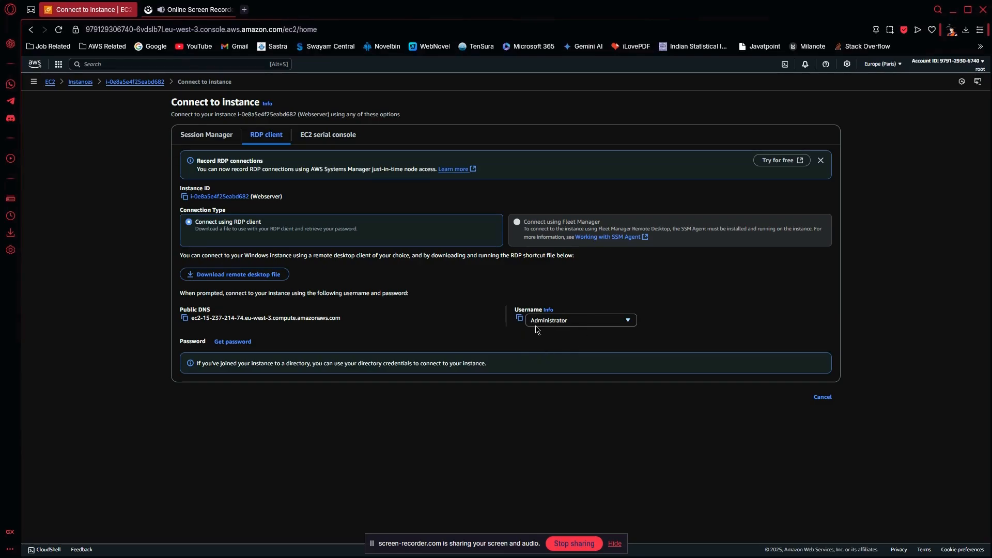
Open the Windows password retrieval for the instance and examine its instance ID and associated key pair.
{"action": "left_click", "coordinate": [240, 344]}
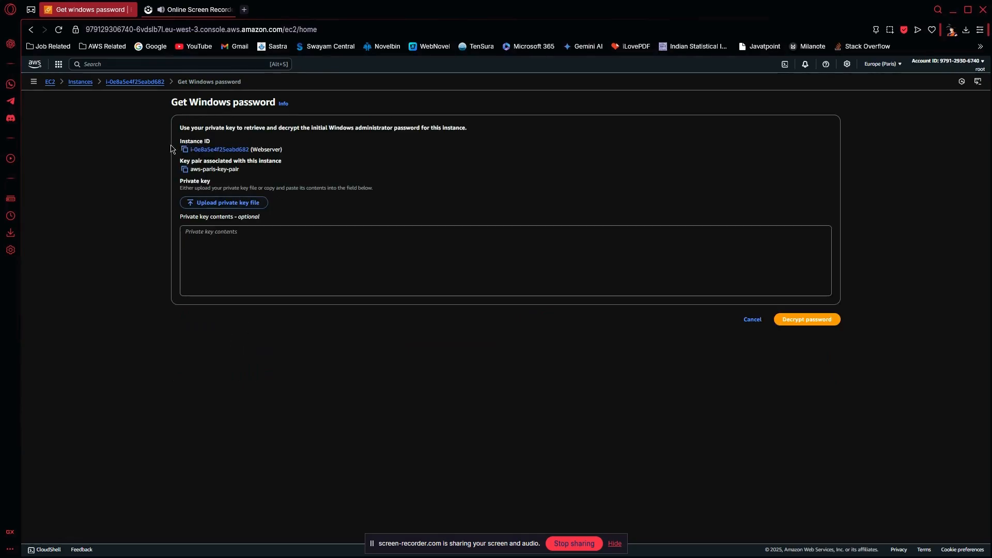
{"action": "left_click_drag", "start_coordinate": [179, 144], "coordinate": [297, 158]}
{"action": "left_click", "coordinate": [220, 163]}
{"action": "left_click_drag", "start_coordinate": [239, 169], "coordinate": [189, 169]}
{"action": "left_click", "coordinate": [268, 181]}
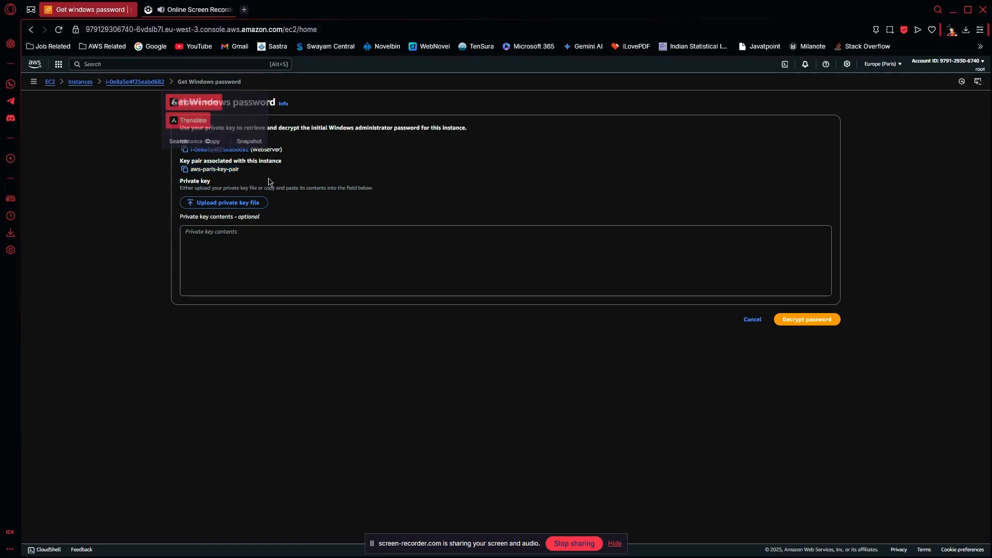
Upload aws-paris-key-pair.pem from Desktop > Ekascloud > AWS Cloud > 01. Key Pairs as the private key file.
{"action": "left_click", "coordinate": [225, 204]}
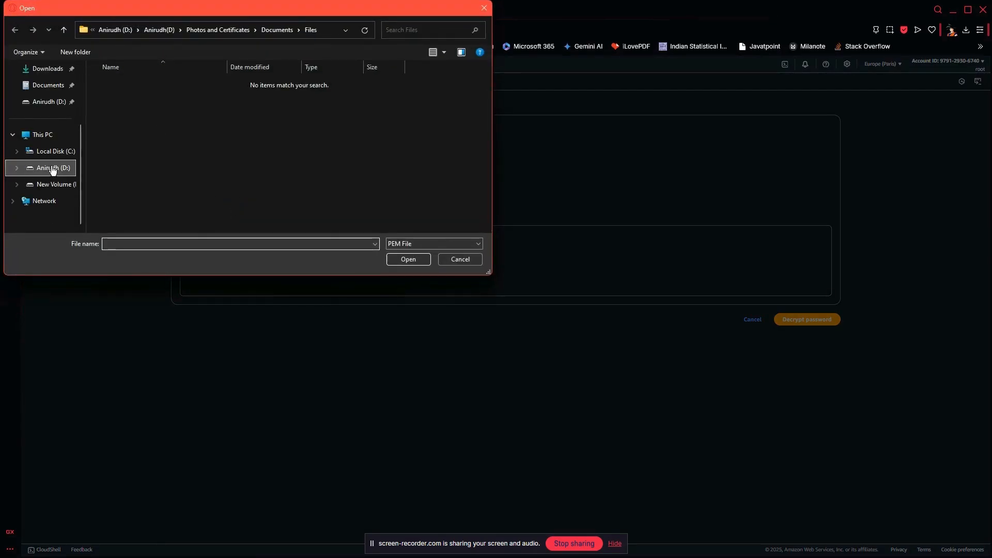
{"action": "scroll", "coordinate": [41, 85], "scroll_direction": "up", "scroll_amount": 2}
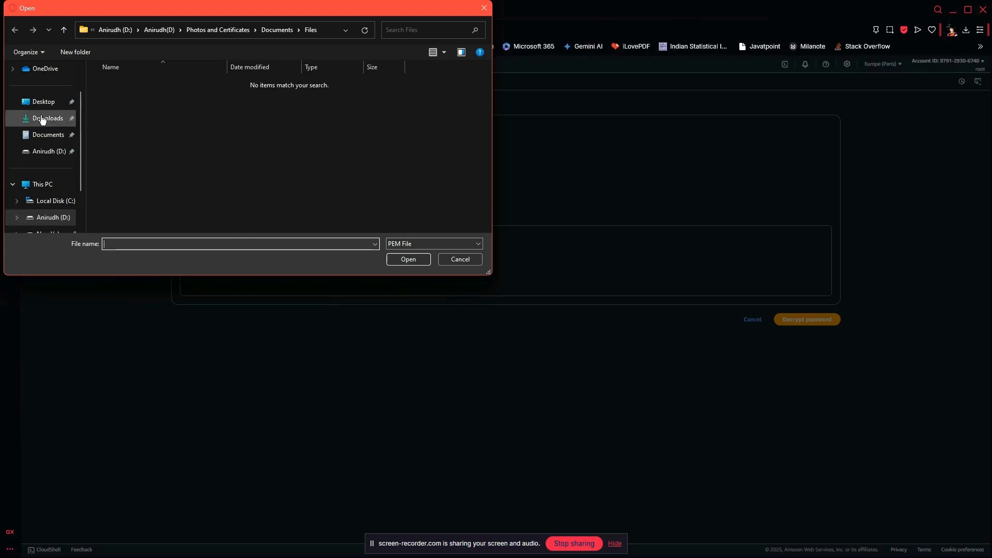
{"action": "left_click", "coordinate": [45, 102]}
{"action": "double_click", "coordinate": [119, 91]}
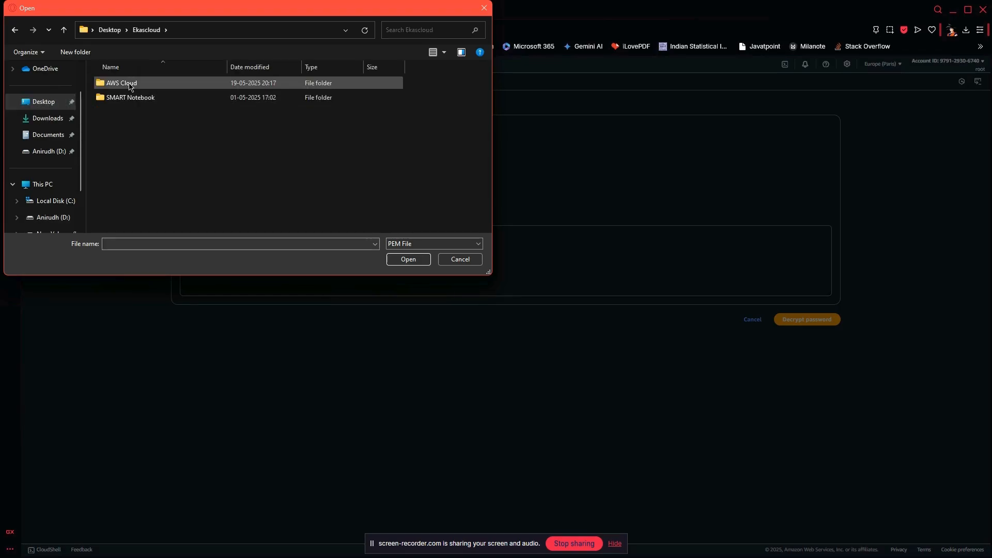
{"action": "double_click", "coordinate": [128, 85]}
{"action": "double_click", "coordinate": [128, 85]}
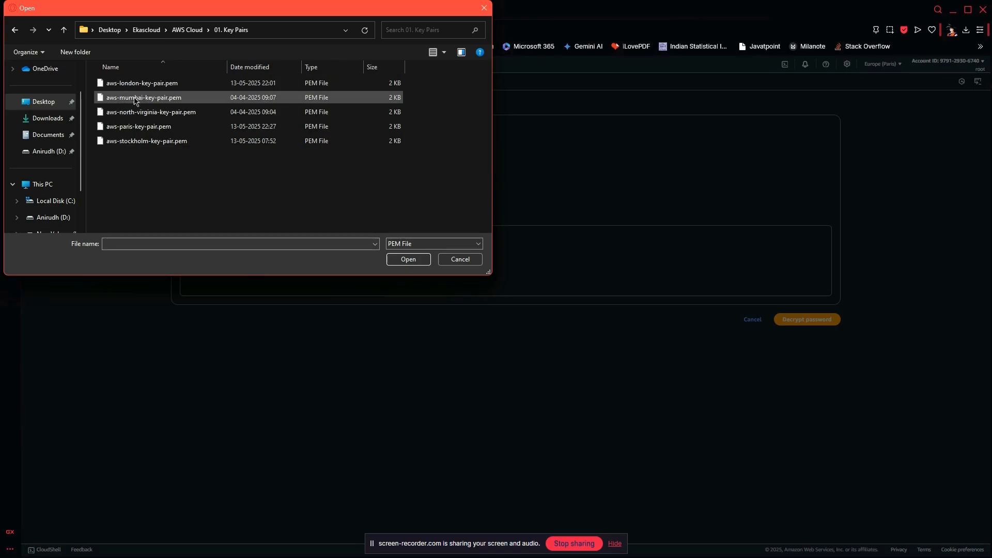
{"action": "double_click", "coordinate": [135, 126]}
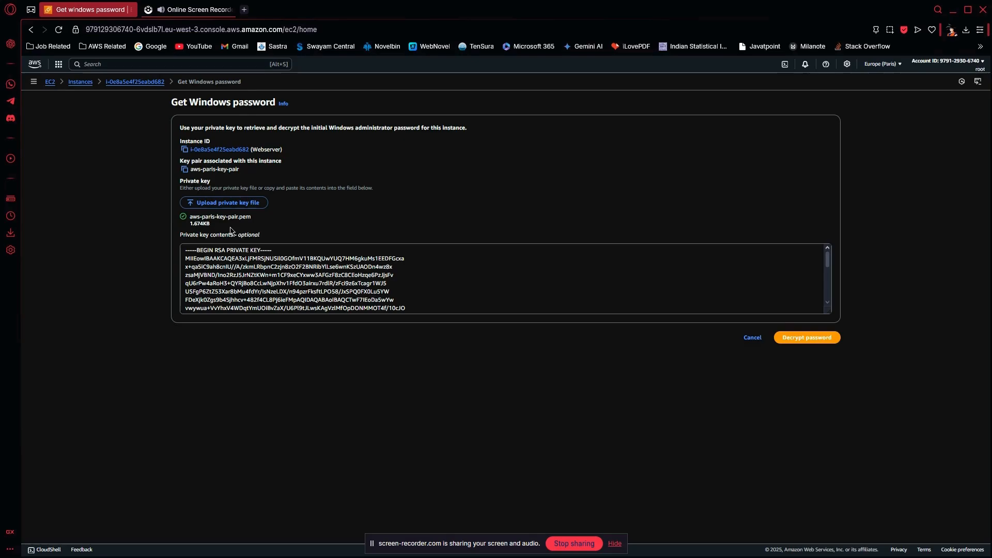
Try to decrypt the Windows password using aws-mumbai-key-pair.pem as the private key file.
{"action": "left_click", "coordinate": [223, 204]}
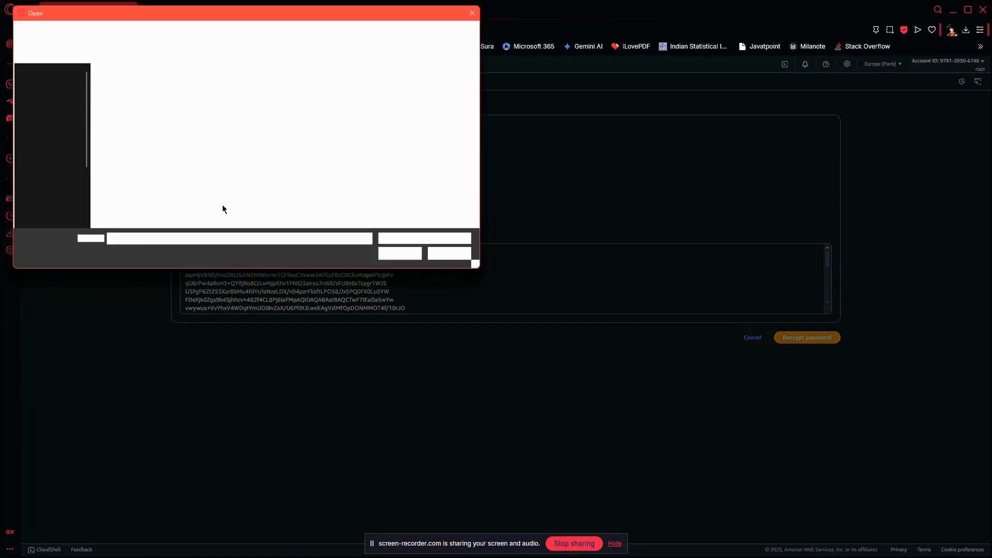
{"action": "double_click", "coordinate": [145, 96]}
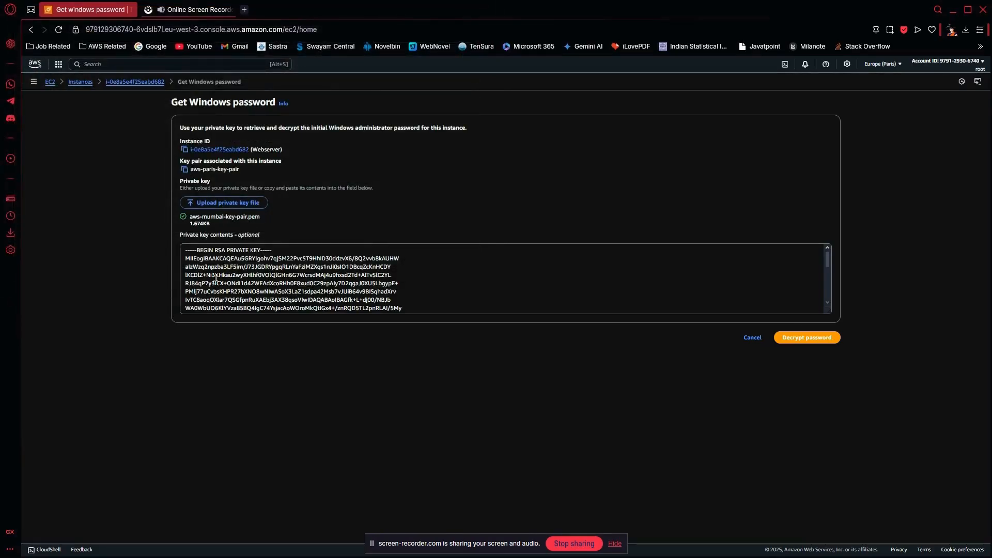
{"action": "scroll", "coordinate": [470, 285], "scroll_direction": "down", "scroll_amount": 5}
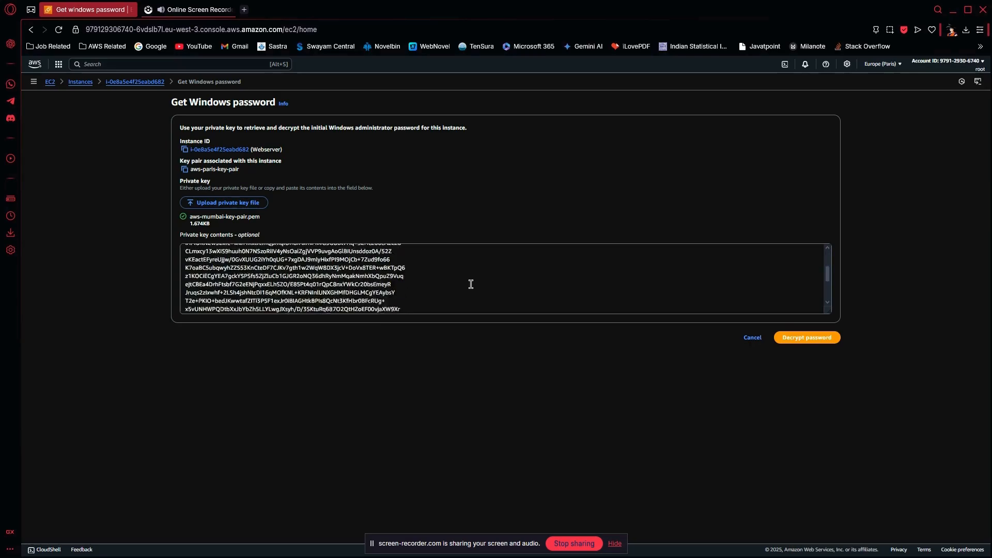
{"action": "scroll", "coordinate": [470, 285], "scroll_direction": "up", "scroll_amount": 5}
{"action": "left_click", "coordinate": [809, 335]}
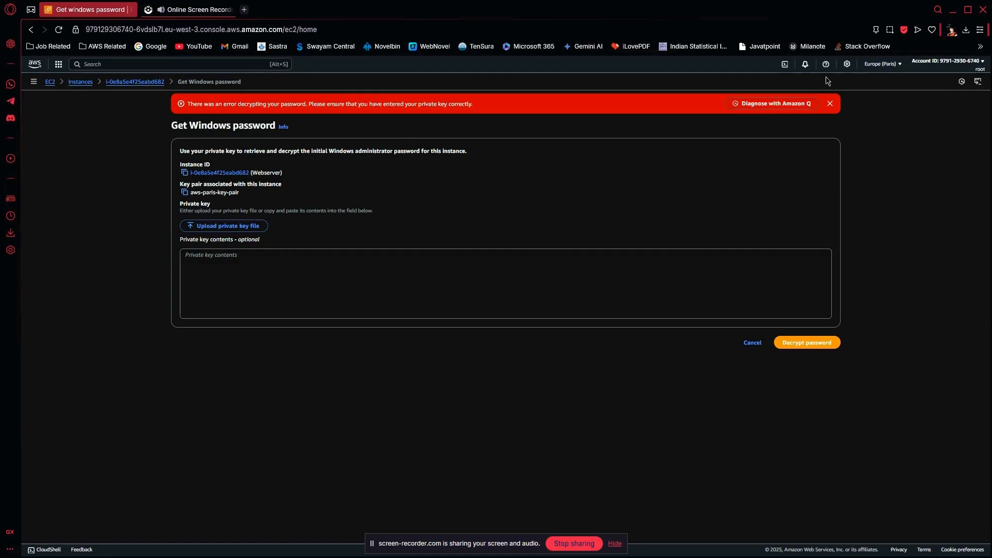
Upload aws-paris-key-pair.pem as the private key file and decrypt the instance's administrator password.
{"action": "left_click", "coordinate": [881, 65]}
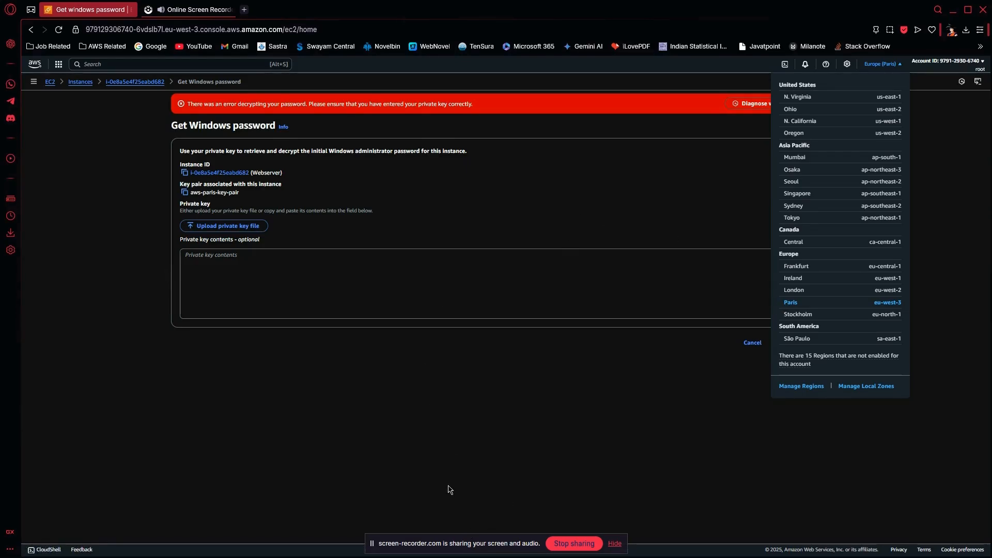
{"action": "left_click", "coordinate": [260, 225]}
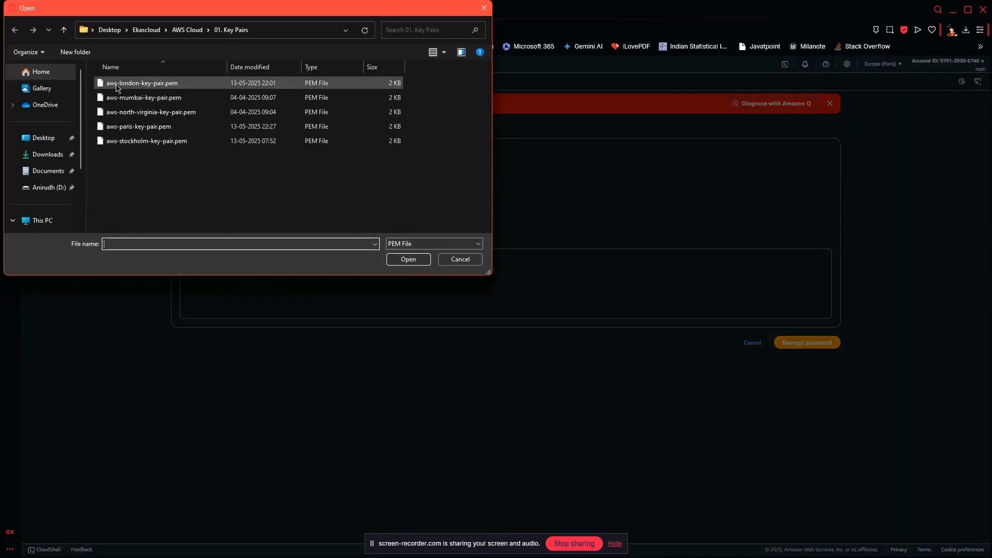
{"action": "left_click", "coordinate": [155, 130]}
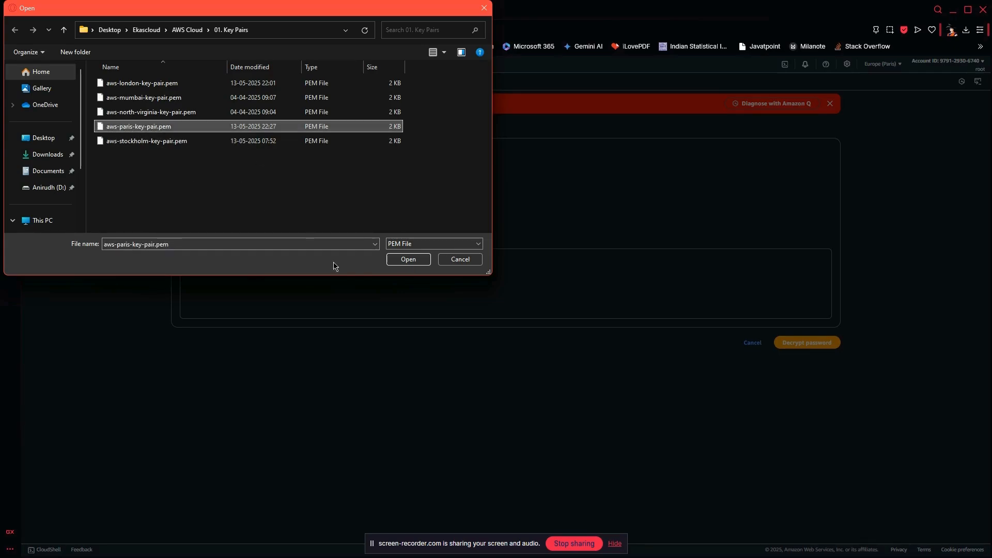
{"action": "left_click", "coordinate": [410, 260]}
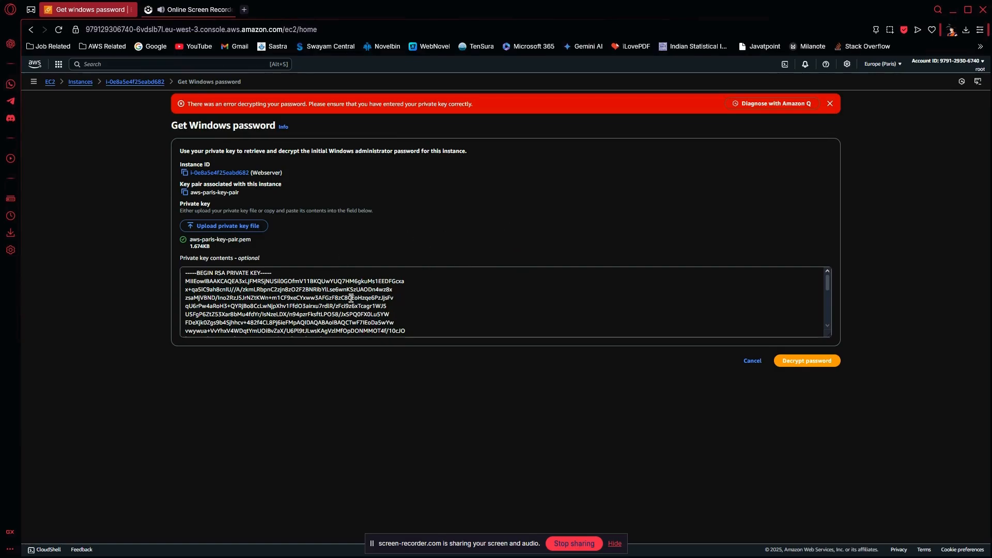
{"action": "left_click", "coordinate": [801, 368]}
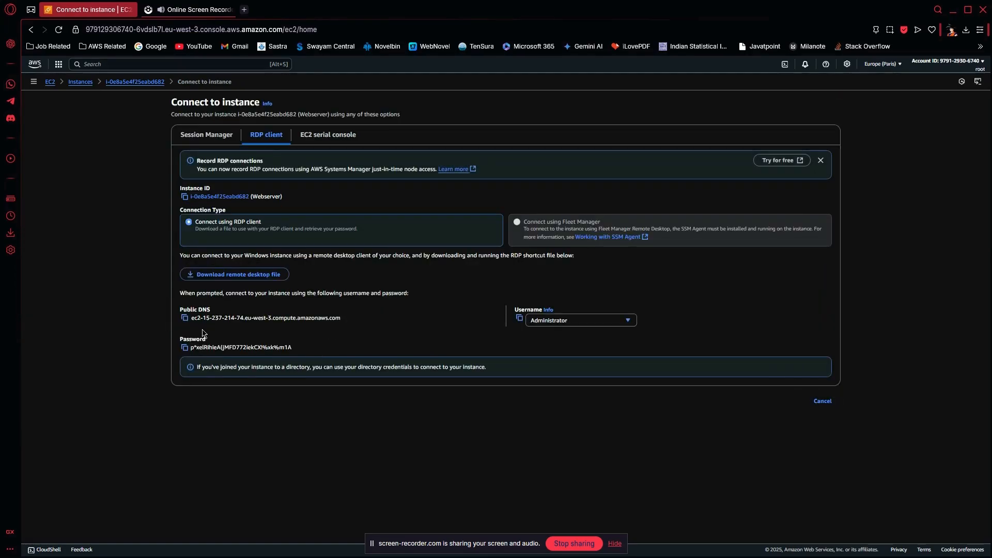
{"action": "left_click_drag", "start_coordinate": [192, 348], "coordinate": [308, 355]}
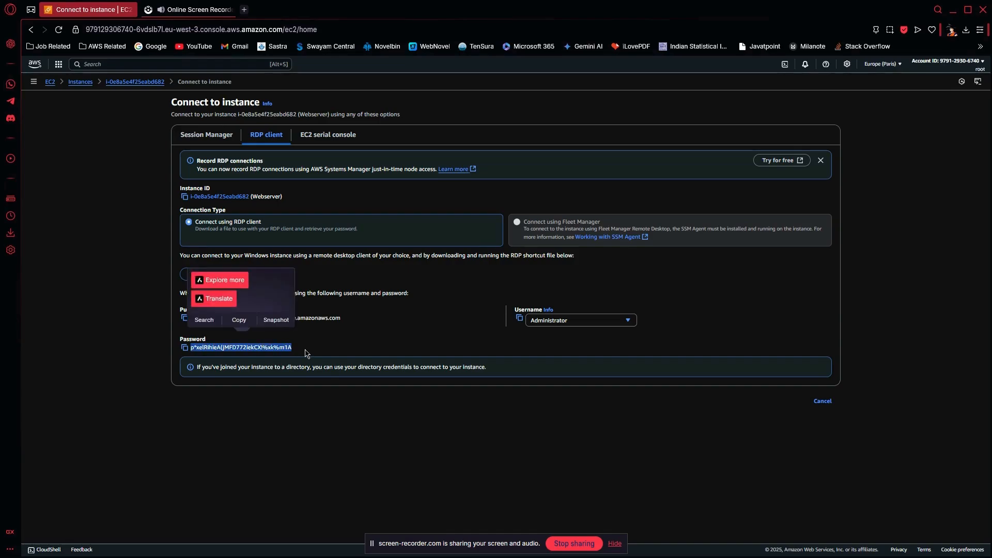
{"action": "left_click", "coordinate": [304, 351]}
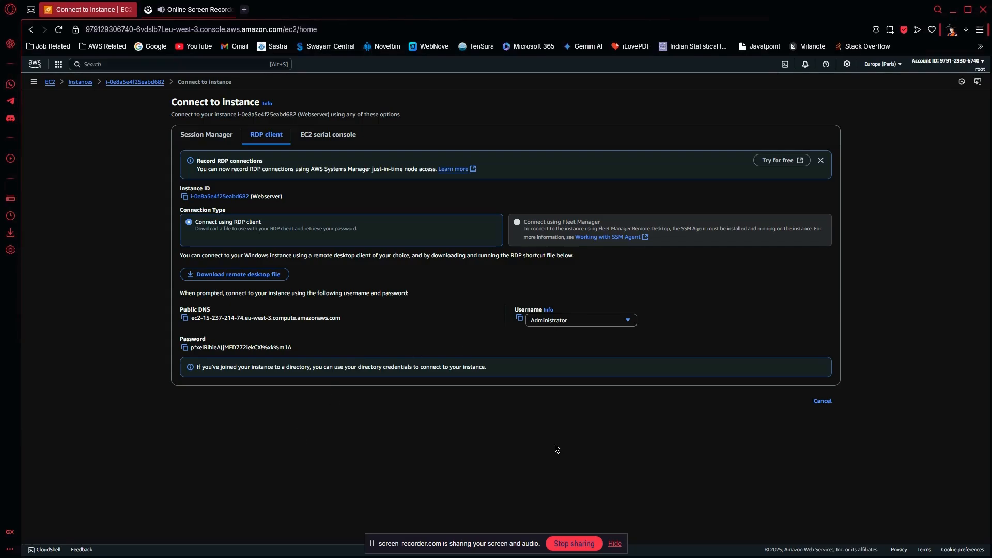
Switch to Remote Desktop Connection and expand its full connection options.
{"action": "key", "text": "super"}
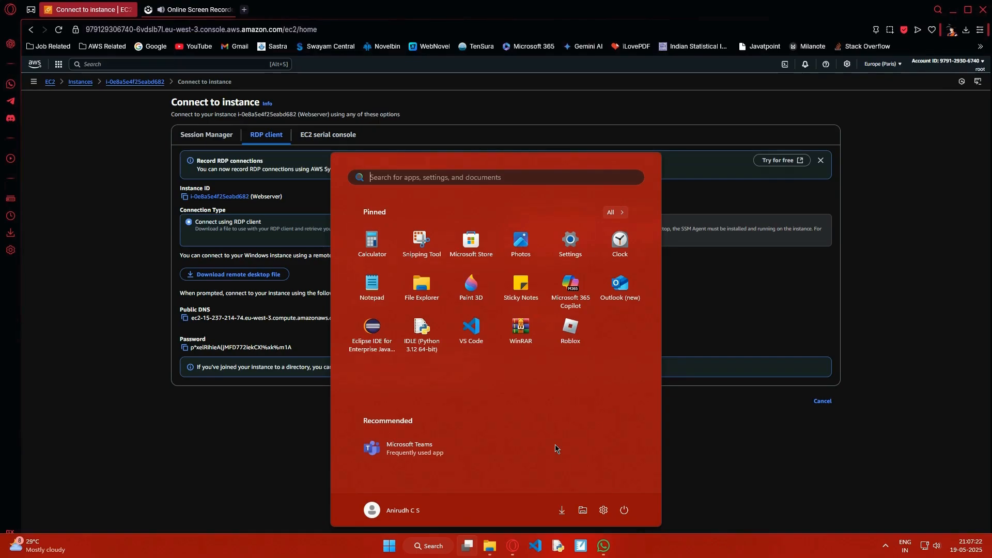
{"action": "type", "text": "re"}
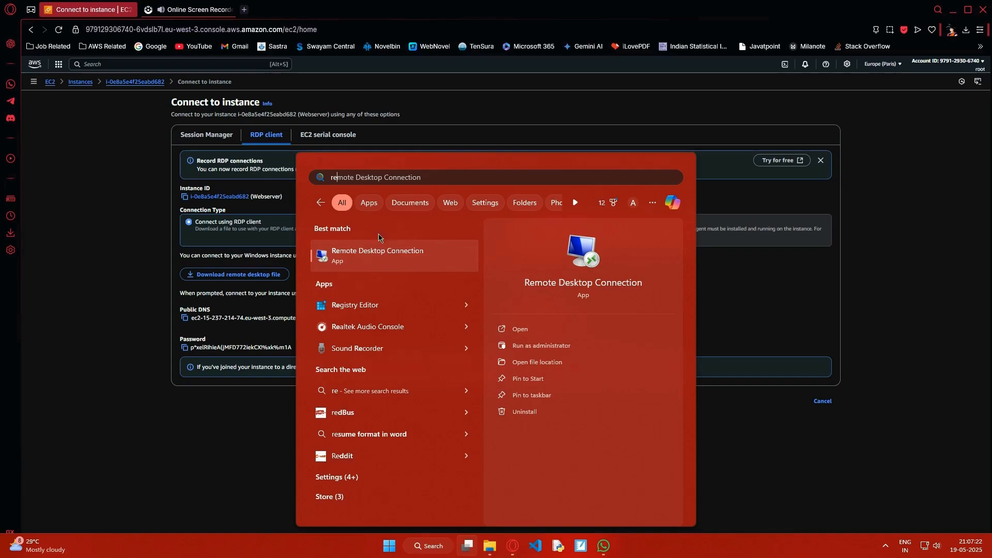
{"action": "type", "text": "mote"}
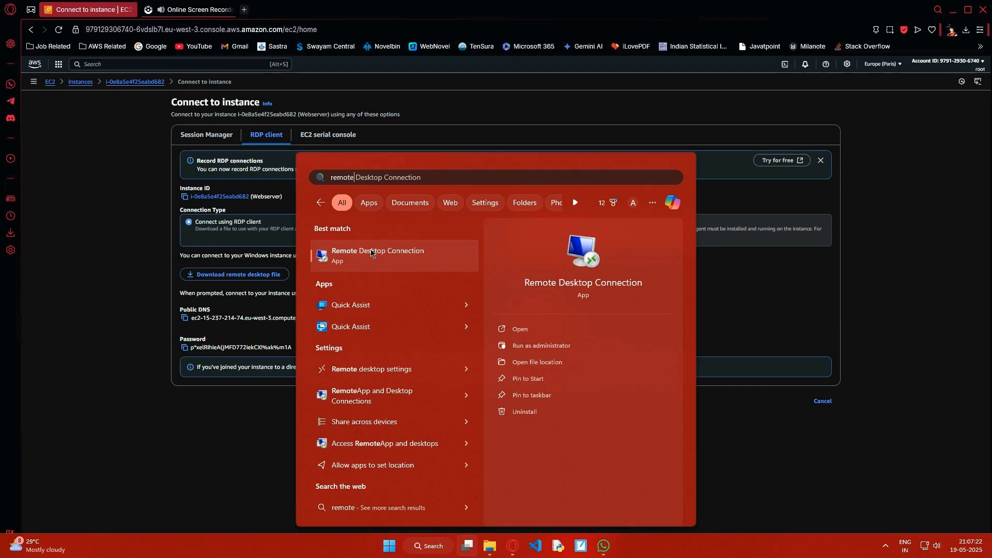
{"action": "left_click", "coordinate": [389, 255]}
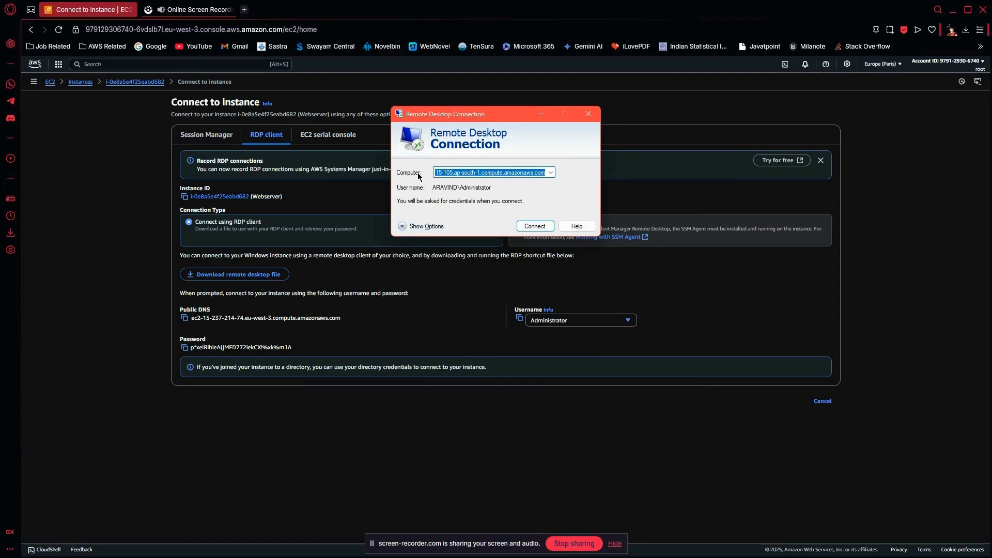
{"action": "left_click", "coordinate": [404, 225]}
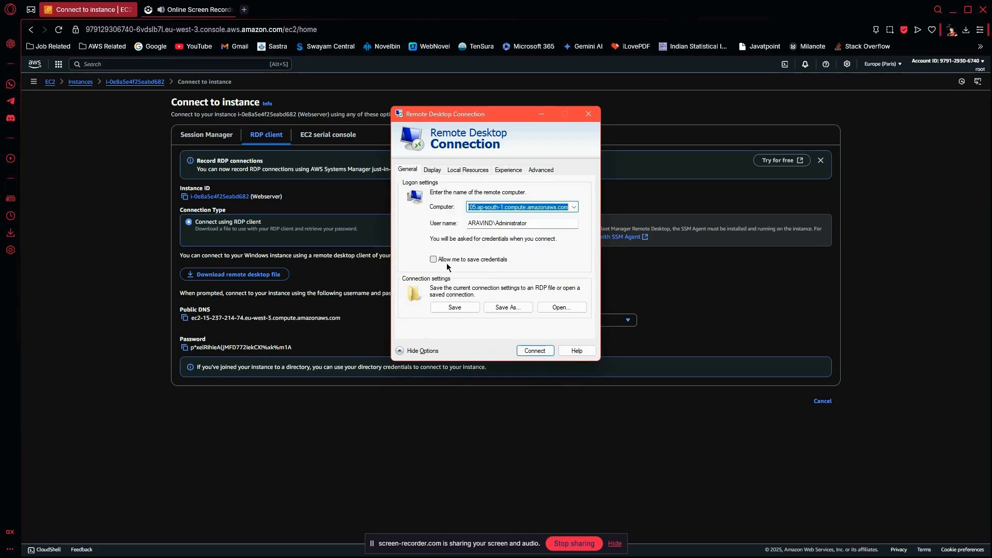
{"action": "left_click", "coordinate": [421, 350]}
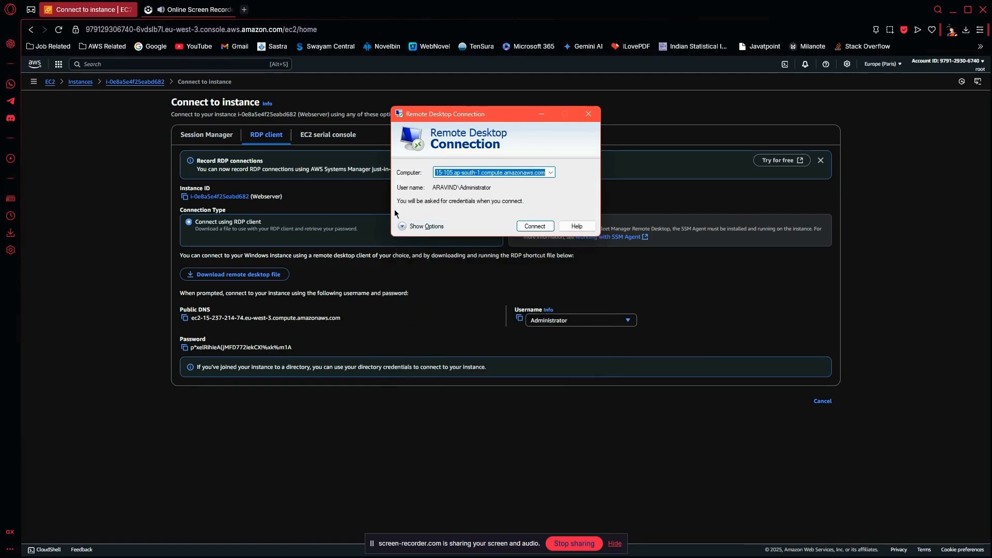
{"action": "left_click", "coordinate": [427, 226]}
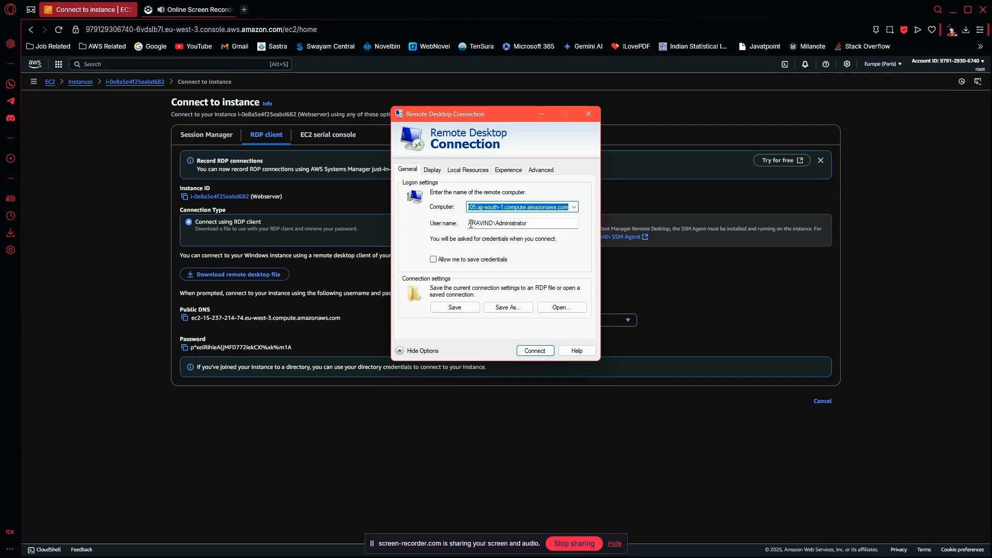
Copy the instance's public DNS ec2-15-237-214-74.eu-west-3.compute.amazonaws.com from the EC2 console and set it as the remote computer.
{"action": "left_click_drag", "start_coordinate": [533, 223], "coordinate": [482, 217]}
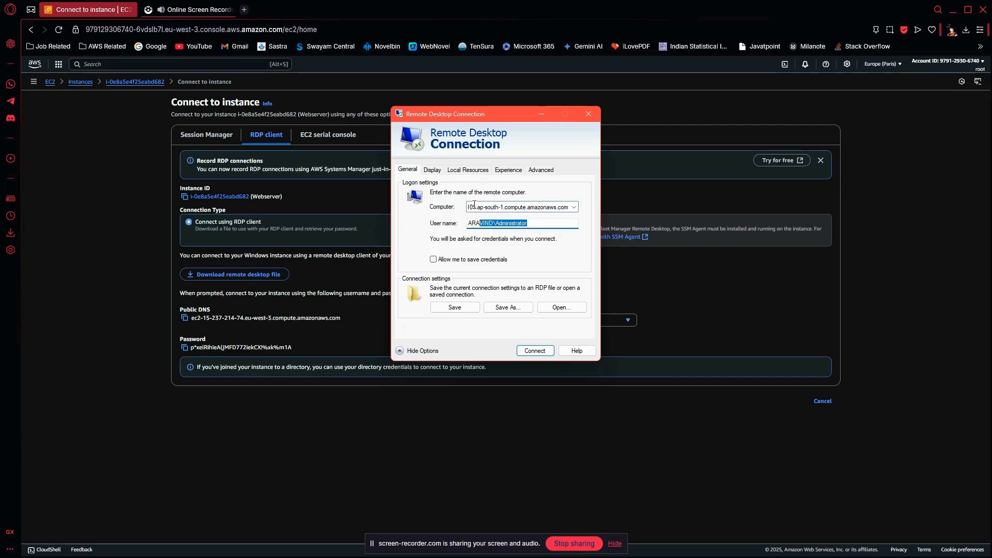
{"action": "double_click", "coordinate": [474, 204]}
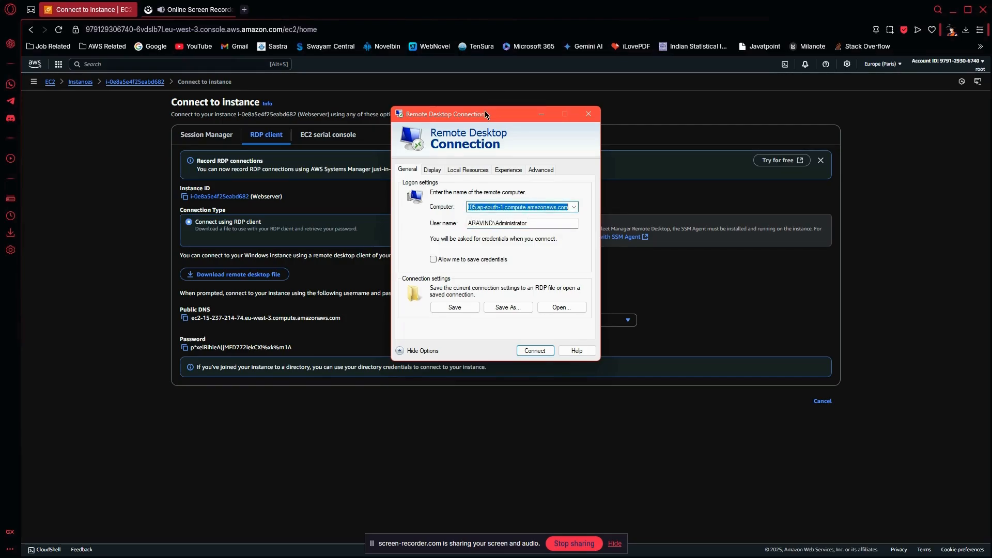
{"action": "left_click_drag", "start_coordinate": [486, 110], "coordinate": [519, 155]}
{"action": "left_click", "coordinate": [185, 320]}
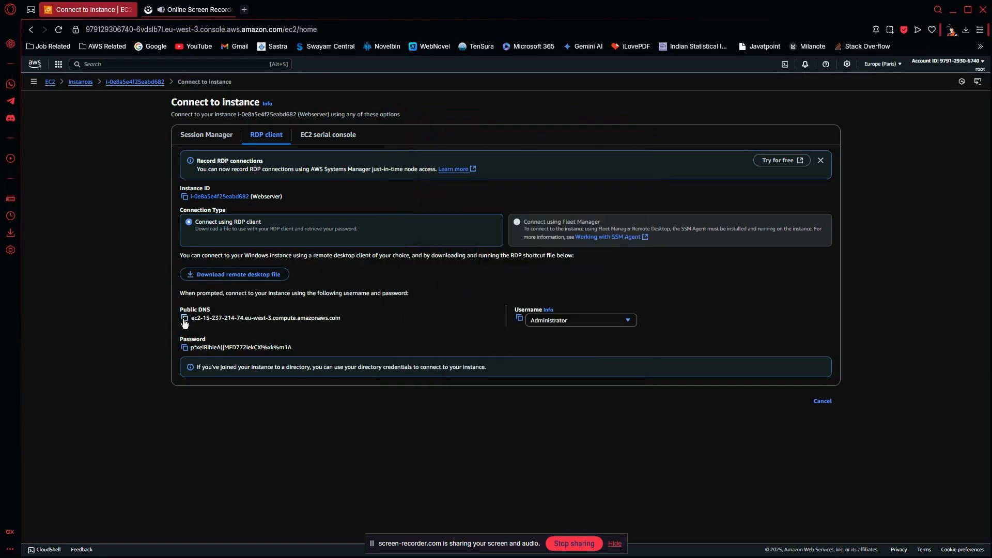
{"action": "key", "text": "alt+Tab"}
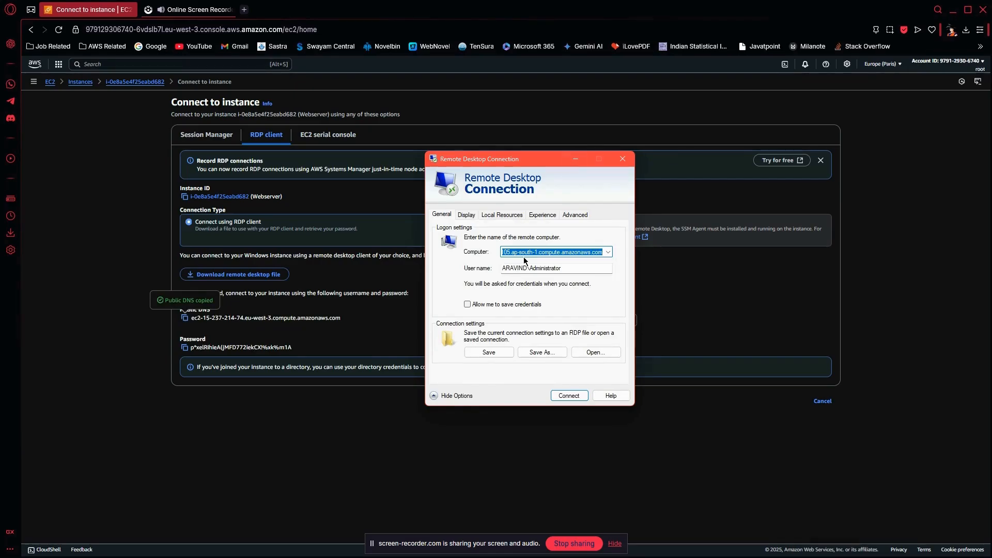
{"action": "key", "text": "ctrl+v"}
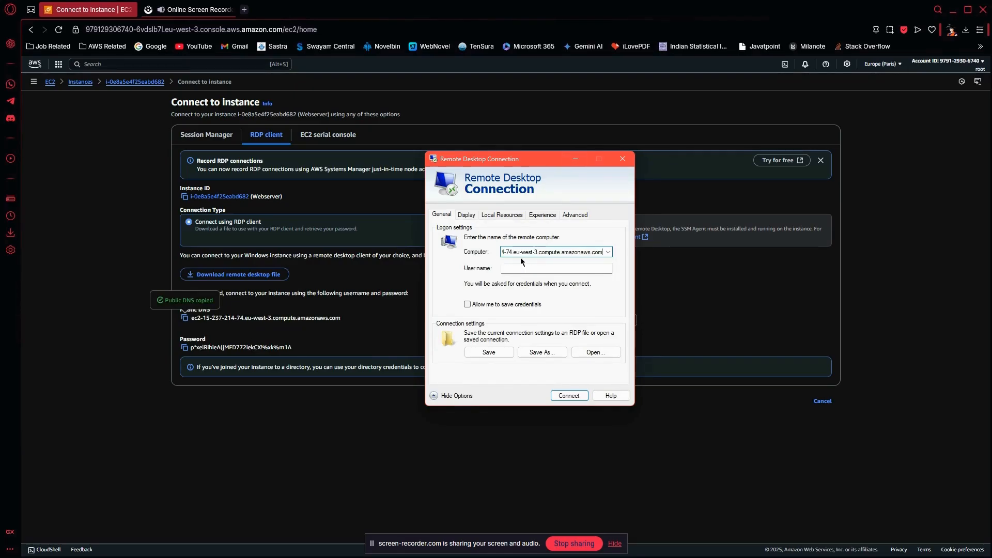
Copy the username Administrator from the instance's connection details and set it as the remote logon user name.
{"action": "left_click_drag", "start_coordinate": [476, 162], "coordinate": [283, 183]}
{"action": "left_click", "coordinate": [520, 319]}
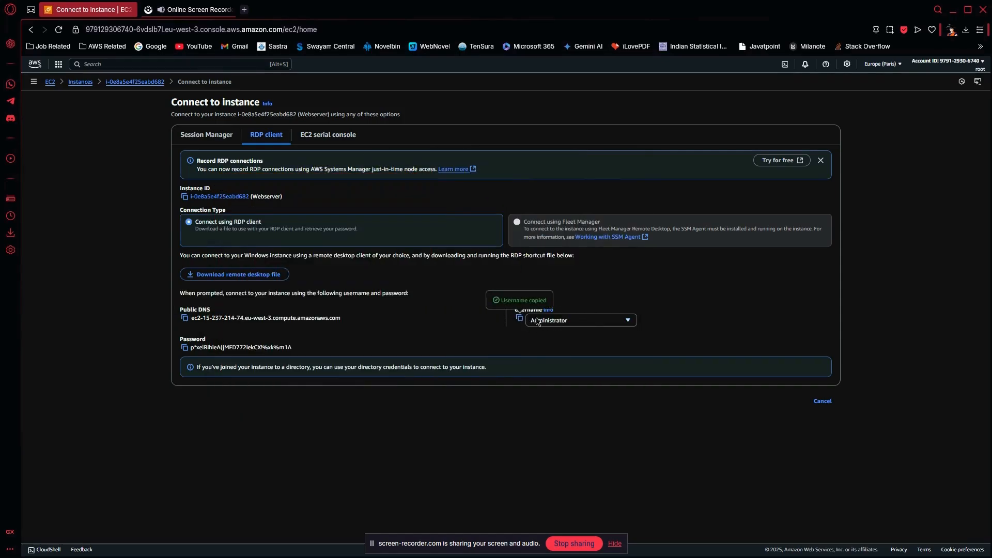
{"action": "key", "text": "alt+Tab"}
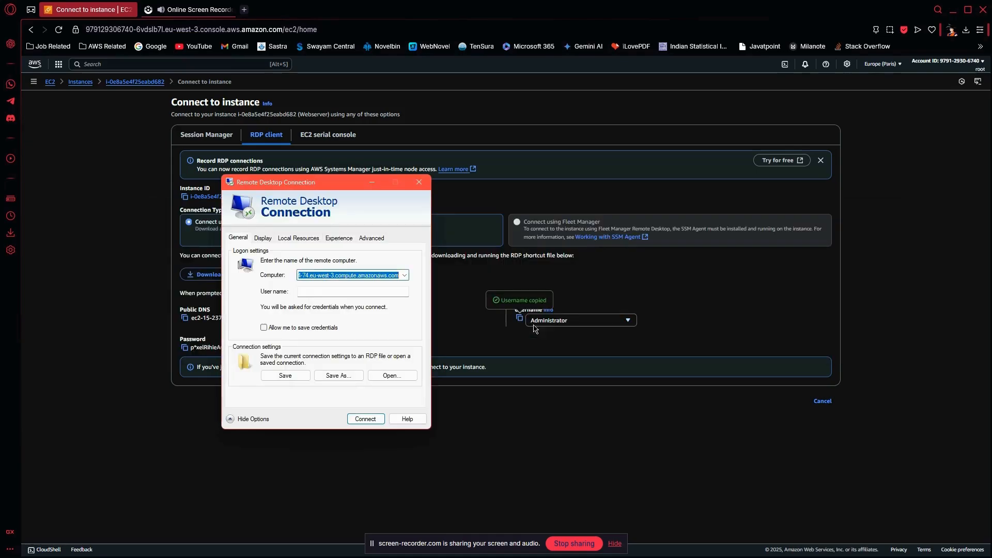
{"action": "left_click", "coordinate": [320, 290]}
{"action": "key", "text": "ctrl+v"}
{"action": "left_click_drag", "start_coordinate": [316, 181], "coordinate": [417, 158]}
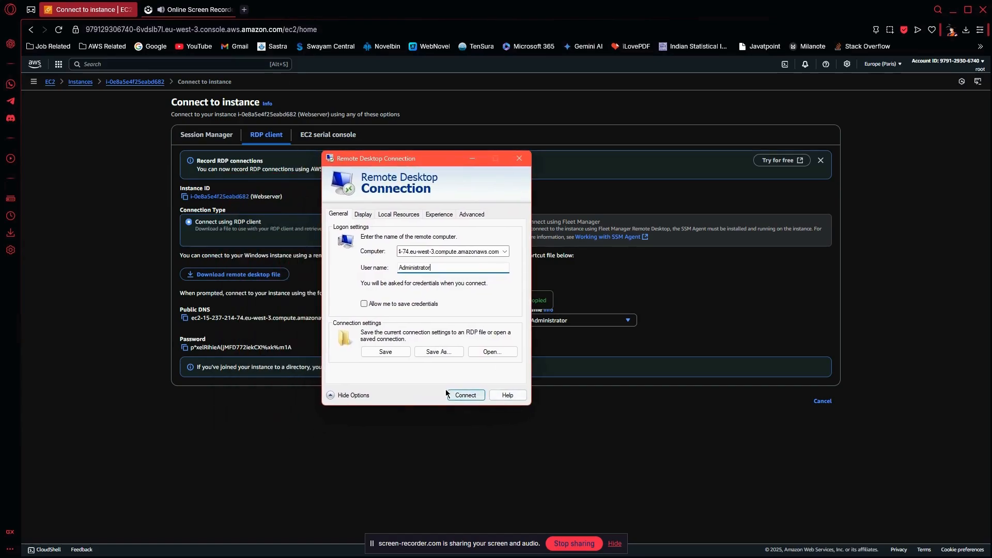
Connect to the remote computer using the administrator password copied from the EC2 console, and accept the untrusted certificate.
{"action": "left_click", "coordinate": [462, 398]}
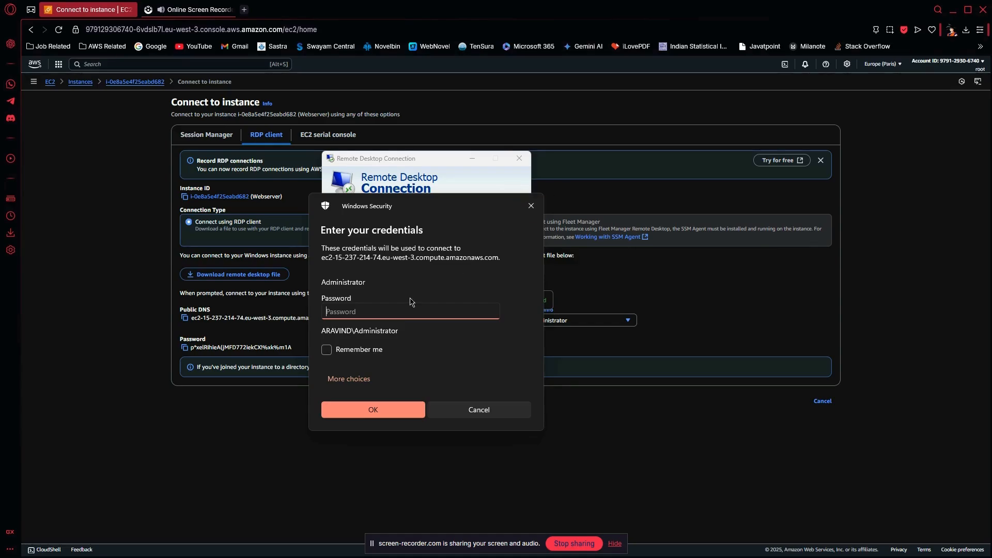
{"action": "left_click", "coordinate": [185, 349]}
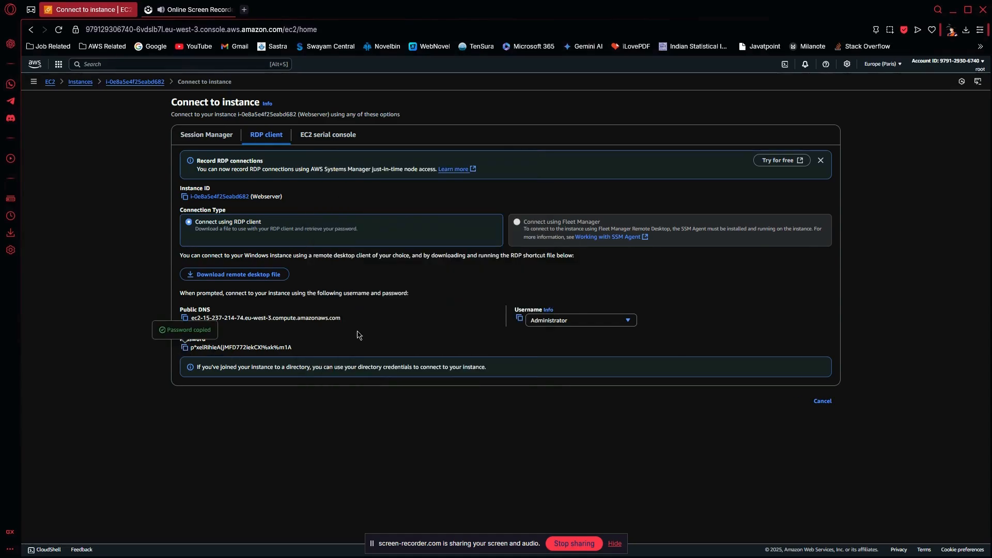
{"action": "key", "text": "alt+Tab"}
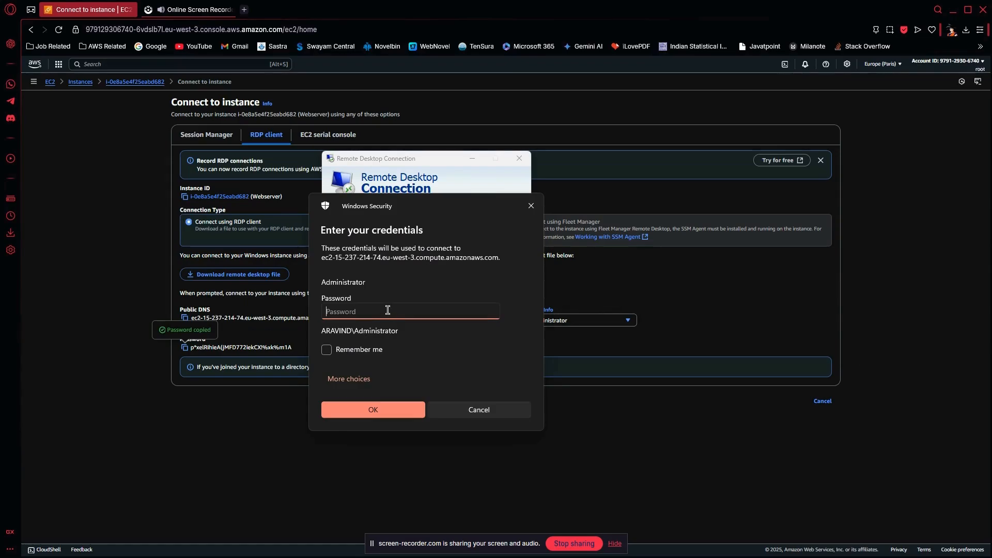
{"action": "key", "text": "ctrl+v"}
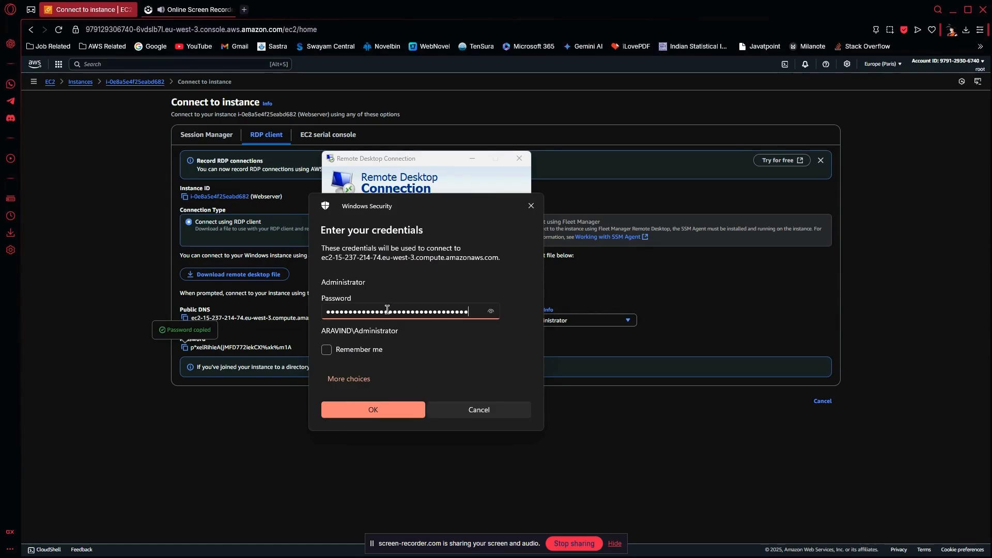
{"action": "left_click", "coordinate": [389, 409]}
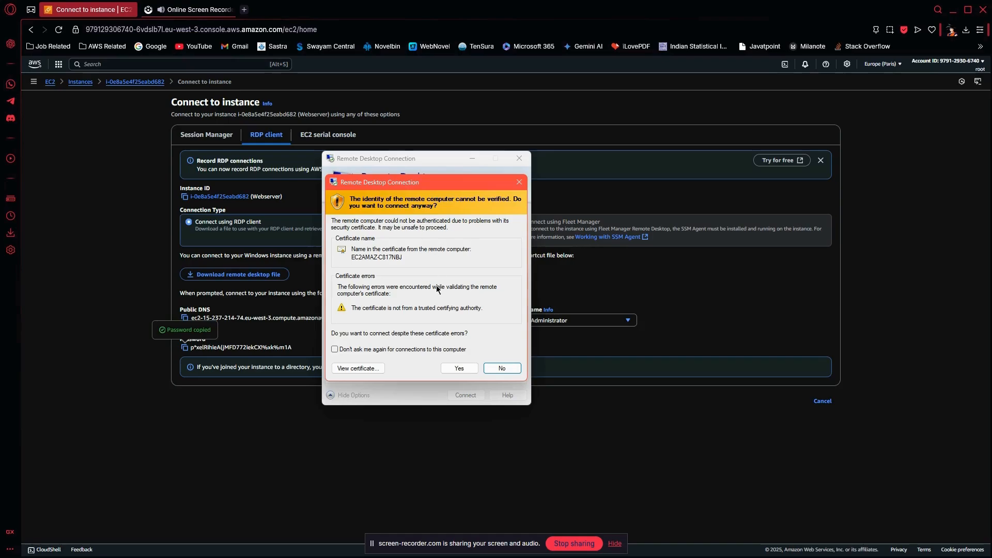
{"action": "left_click", "coordinate": [458, 369]}
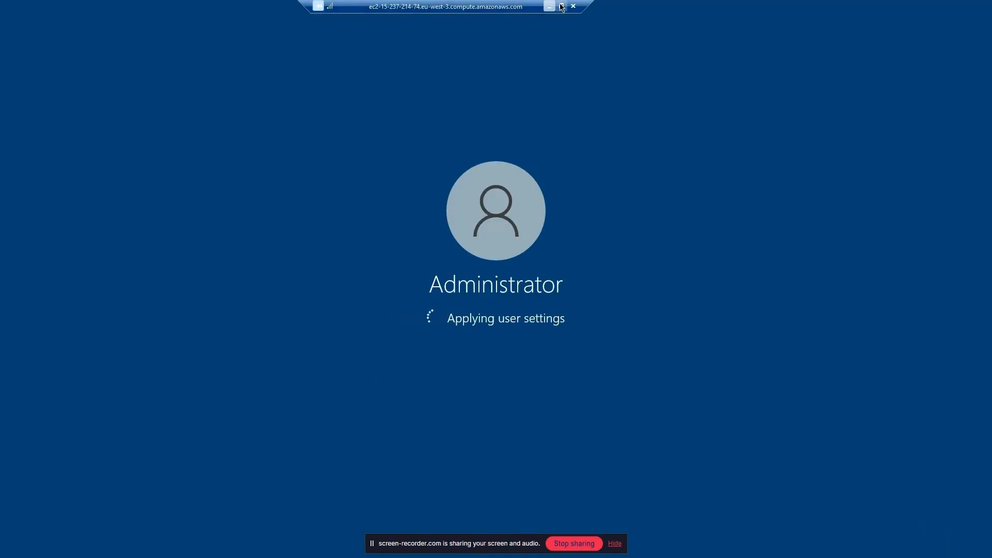
Leave the remote session's full-screen view, return to the EC2 instance list and show the Webserver instance's status checks and alarms.
{"action": "left_click", "coordinate": [562, 7]}
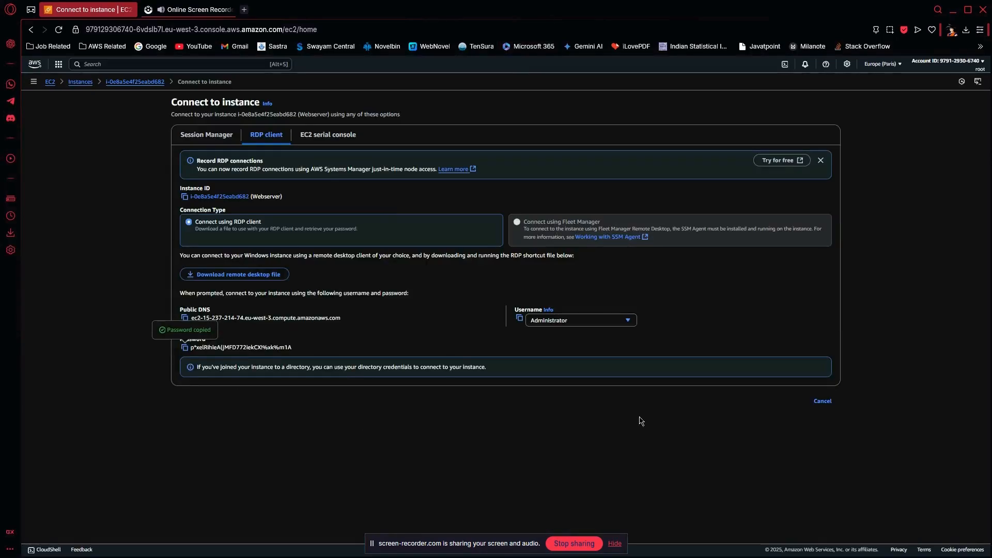
{"action": "left_click", "coordinate": [821, 401]}
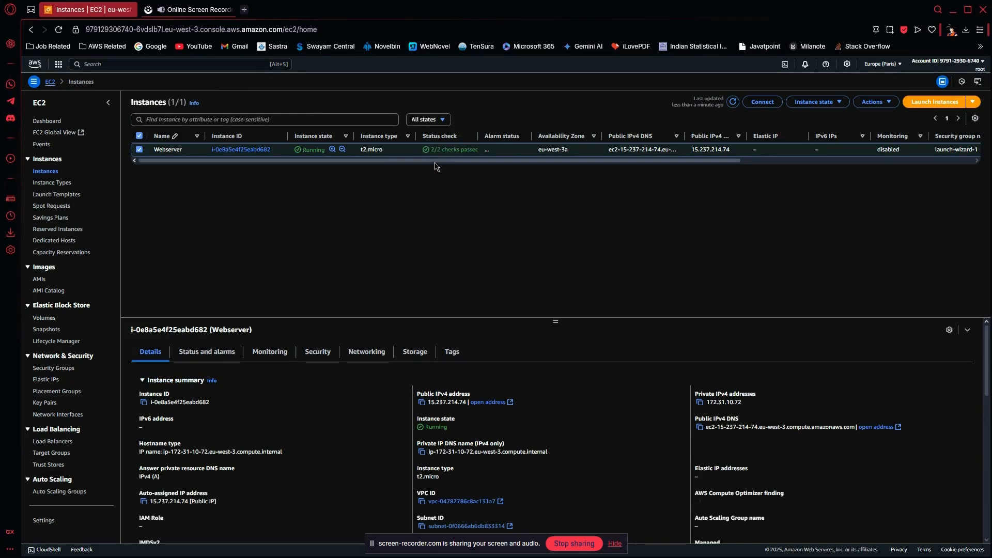
{"action": "left_click", "coordinate": [215, 353]}
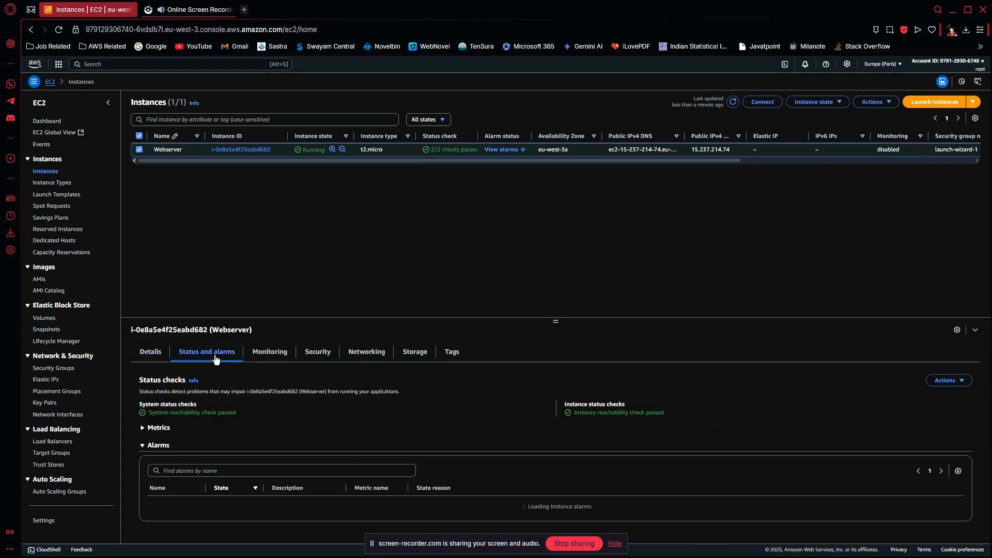
Examine the Webserver instance's system status check and instance status check results.
{"action": "left_click_drag", "start_coordinate": [138, 406], "coordinate": [214, 408]}
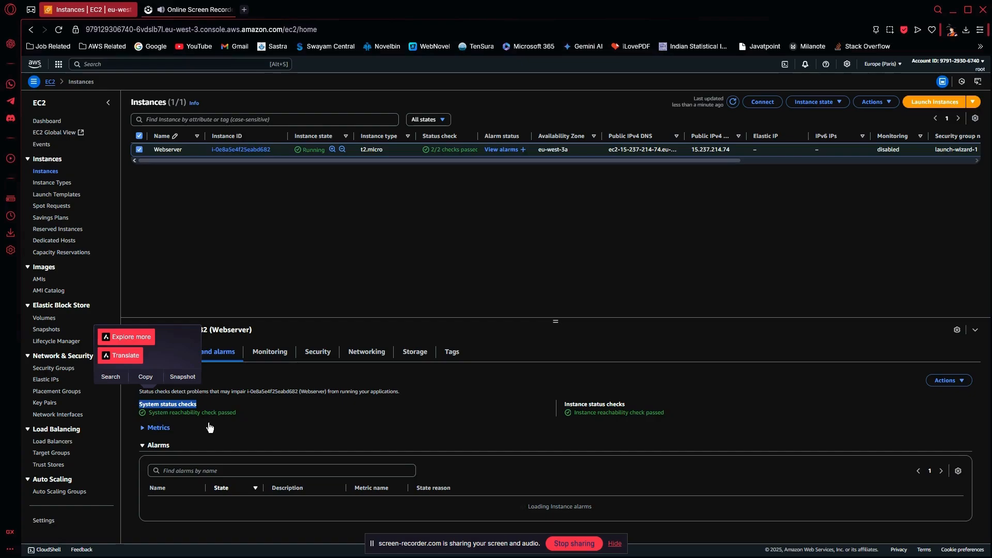
{"action": "left_click_drag", "start_coordinate": [237, 413], "coordinate": [148, 413]}
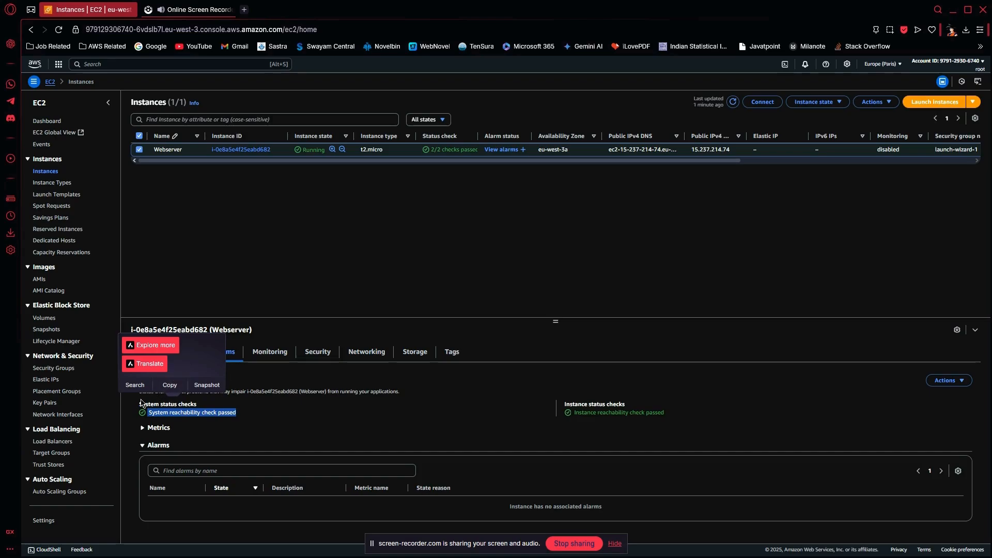
{"action": "left_click", "coordinate": [575, 414]}
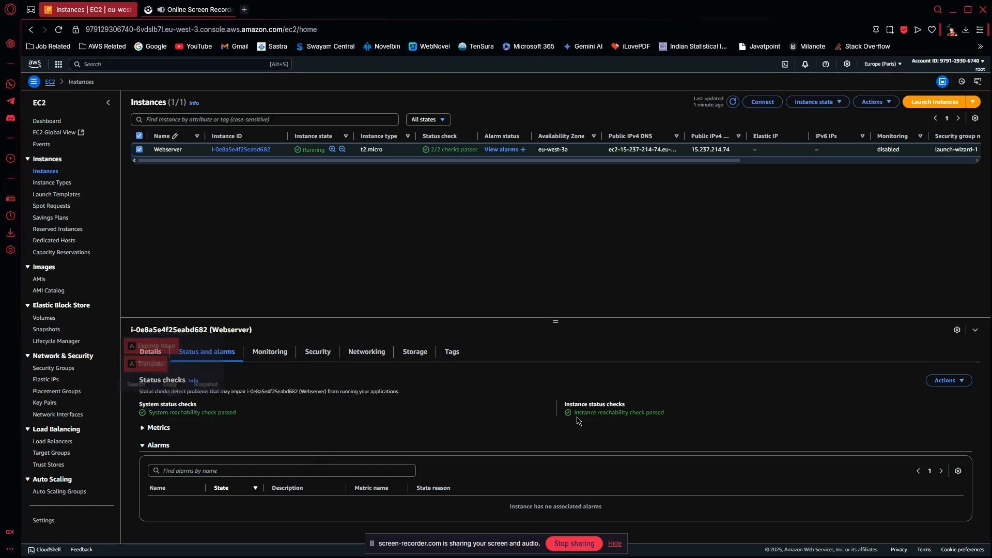
{"action": "left_click_drag", "start_coordinate": [574, 414], "coordinate": [665, 416]}
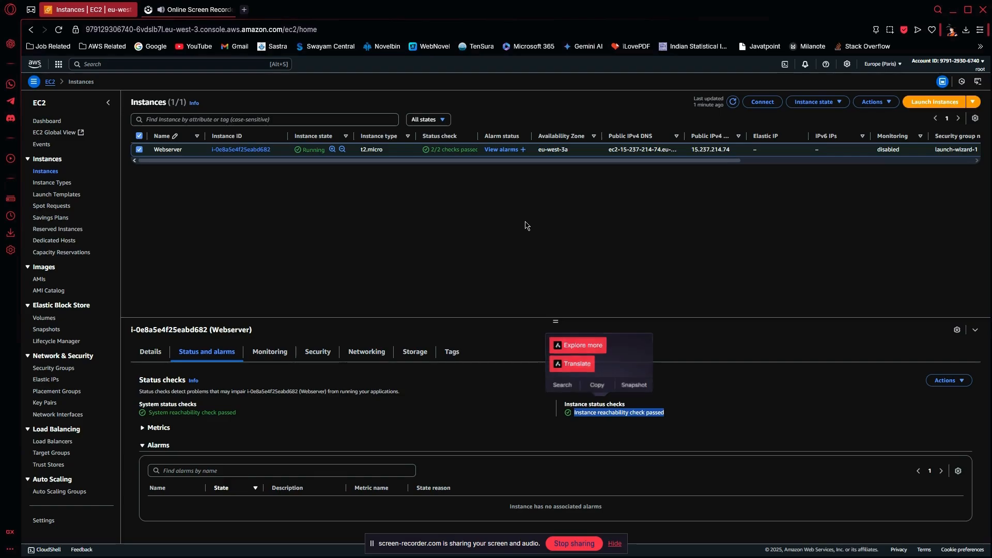
Switch back to the remote desktop session, dismiss the network flyout, and search for "server" to launch Server Manager.
{"action": "key", "text": "alt+Tab"}
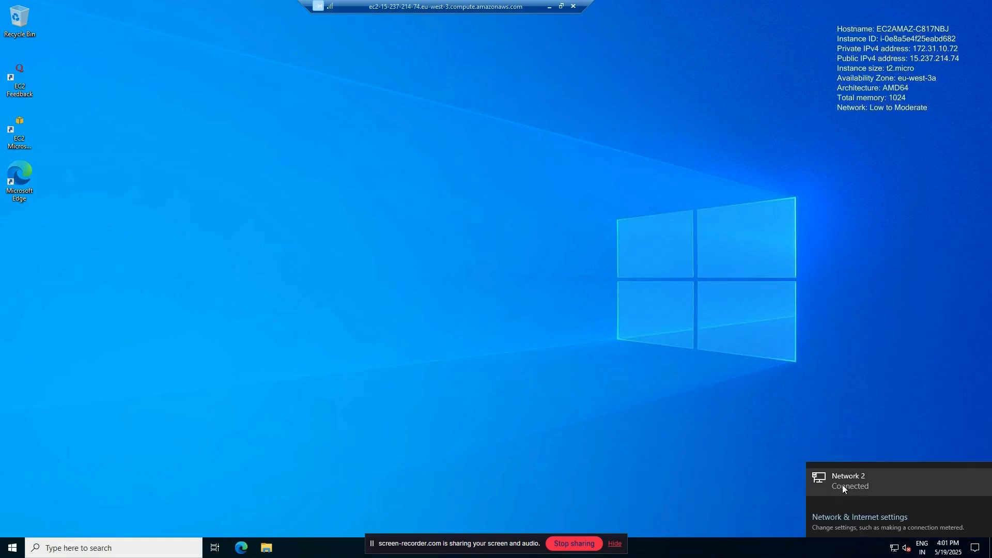
{"action": "left_click", "coordinate": [490, 455]}
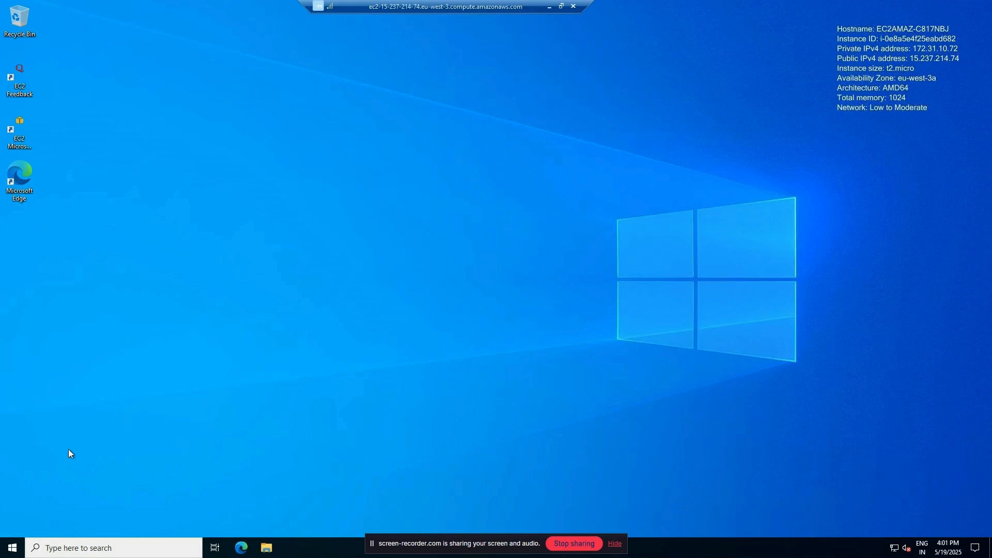
{"action": "left_click", "coordinate": [88, 552]}
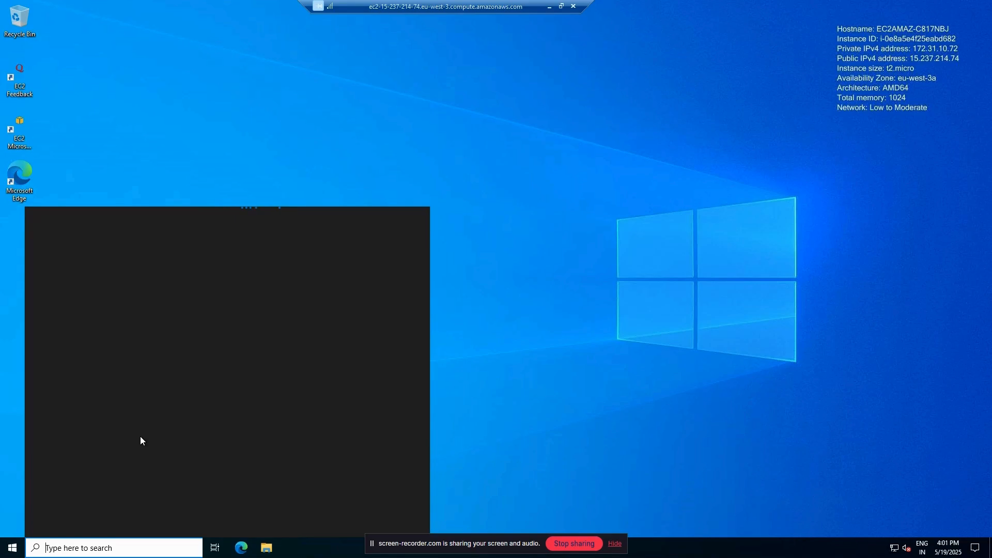
{"action": "type", "text": "s"}
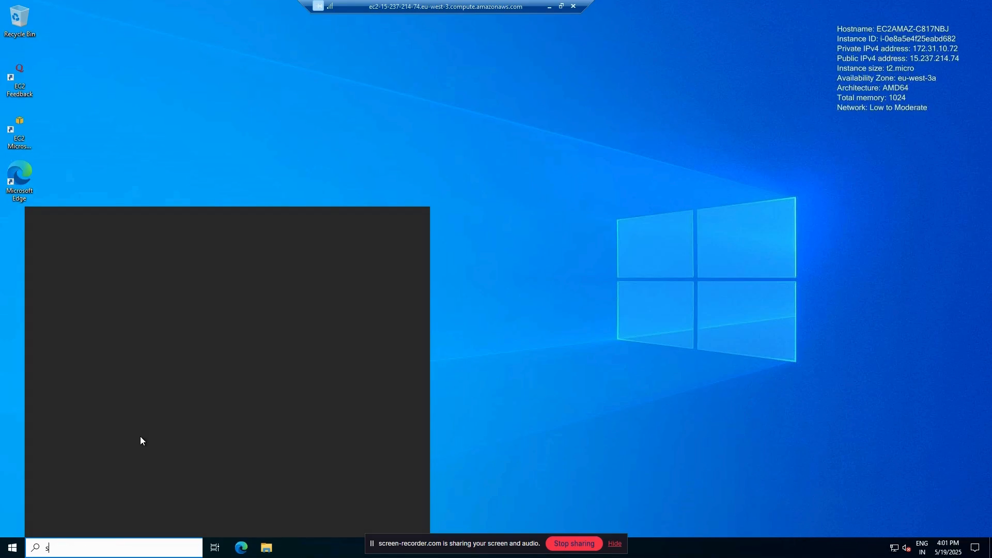
{"action": "type", "text": "erver"}
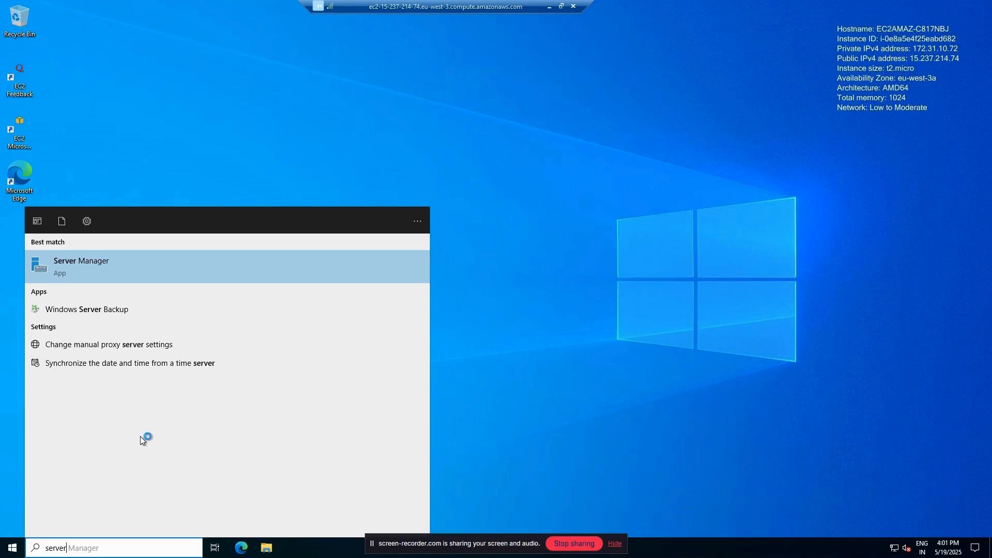
{"action": "key", "text": "Return"}
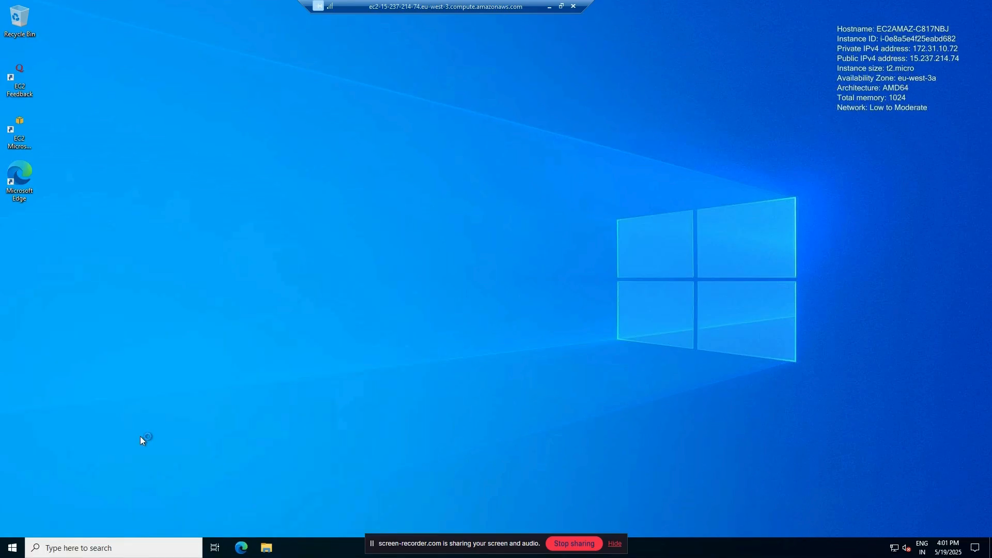
Open Command Prompt on the remote server, run the servermanager command, and close the prompt window.
{"action": "left_click", "coordinate": [108, 543]}
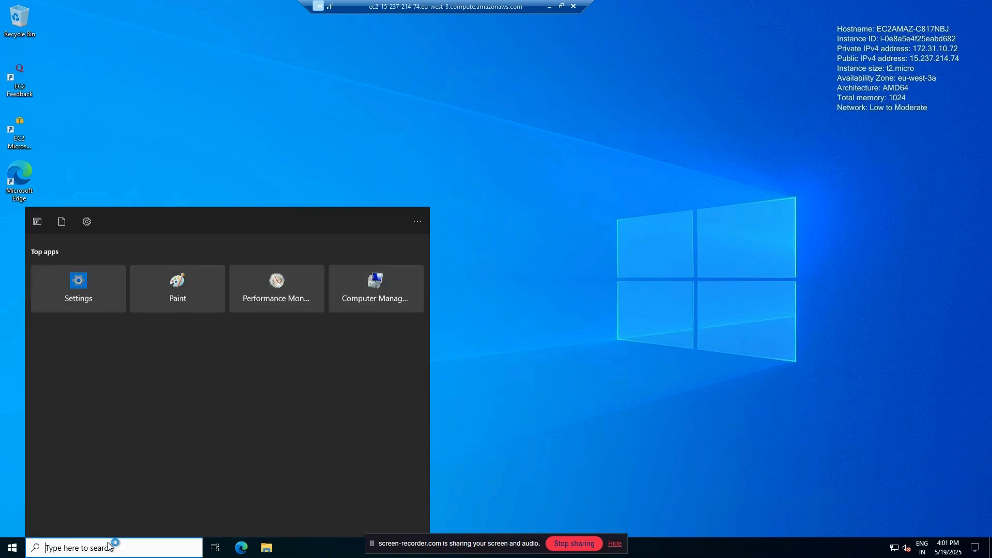
{"action": "type", "text": "cmd"}
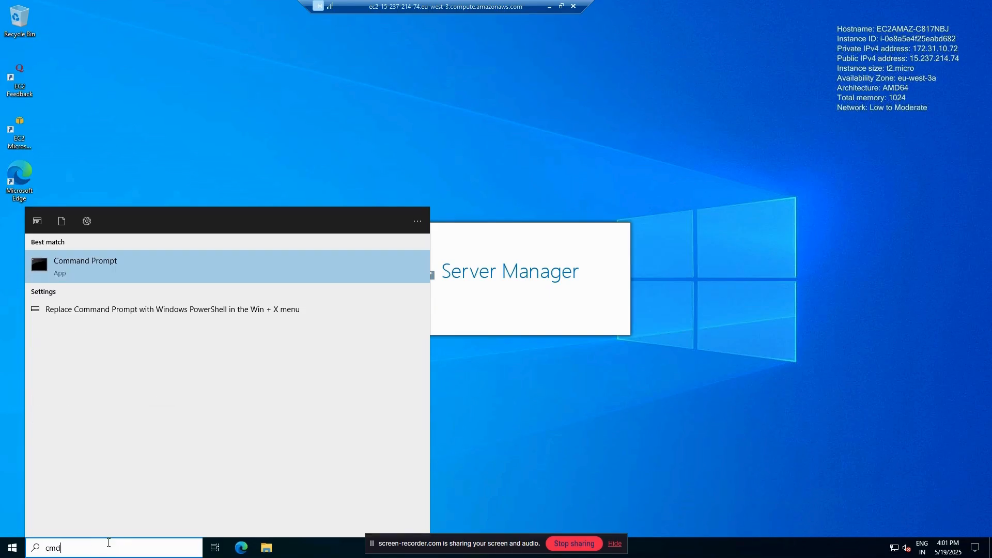
{"action": "key", "text": "Return"}
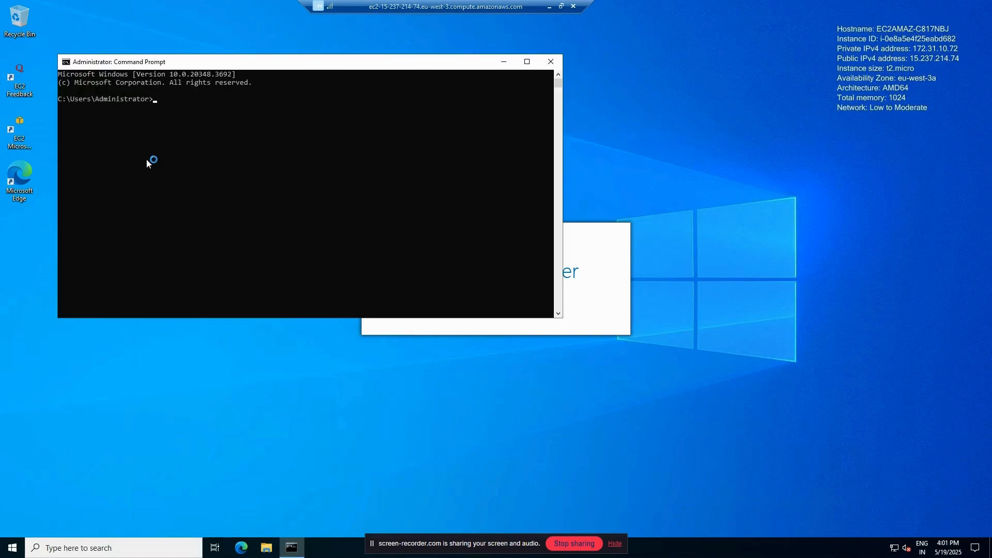
{"action": "type", "text": "servermanager"}
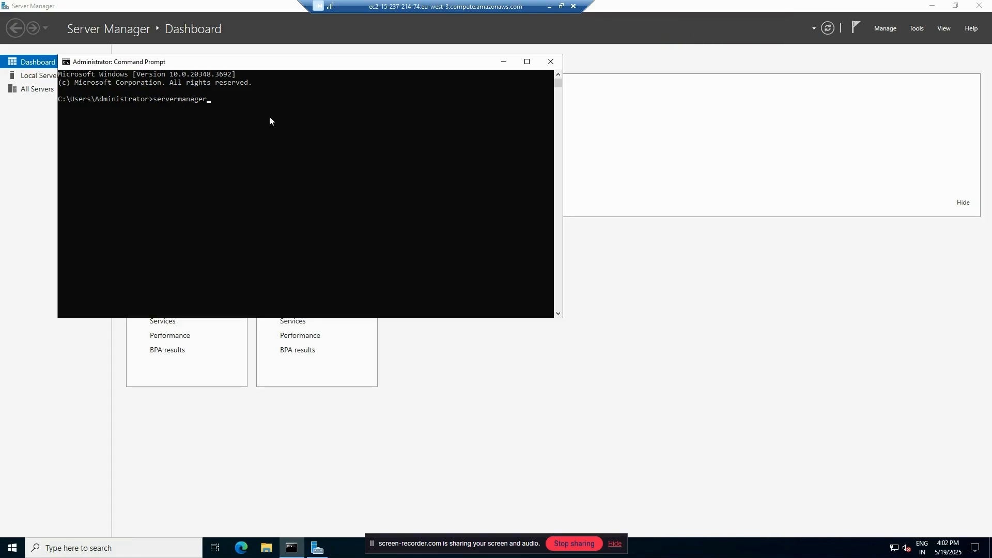
{"action": "key", "text": "Return"}
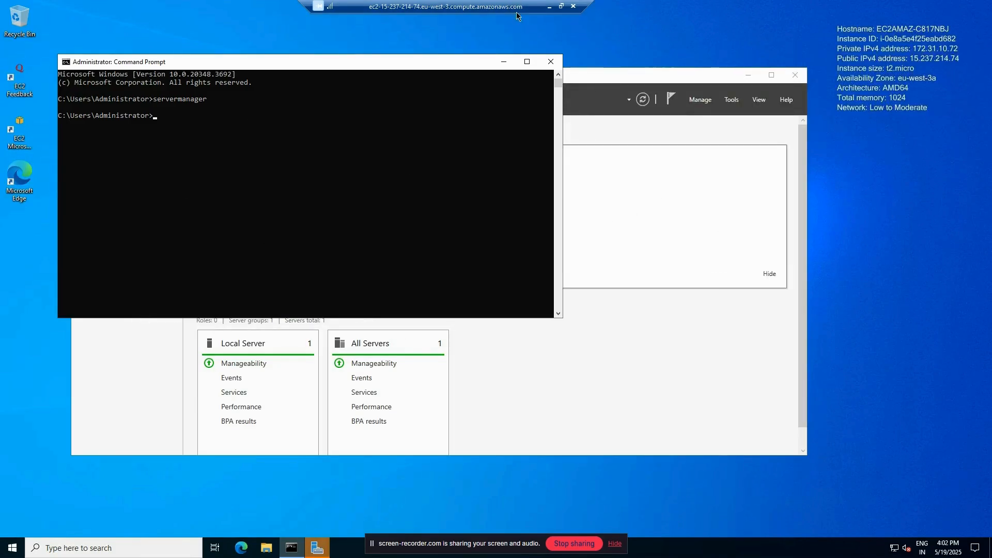
{"action": "left_click", "coordinate": [550, 63]}
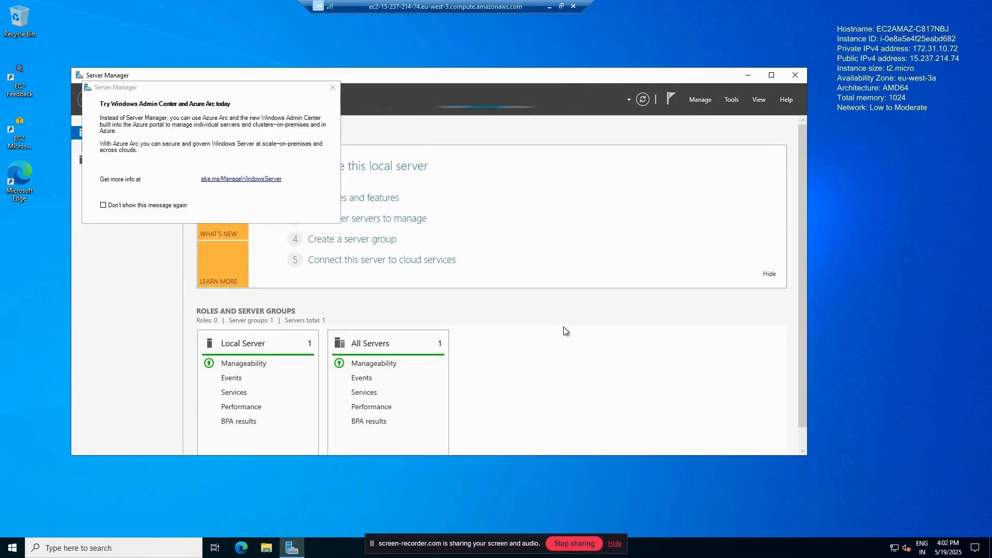
Dismiss the Windows Admin Center and Azure Arc message, set it not to show again, and maximize Server Manager.
{"action": "left_click", "coordinate": [118, 206]}
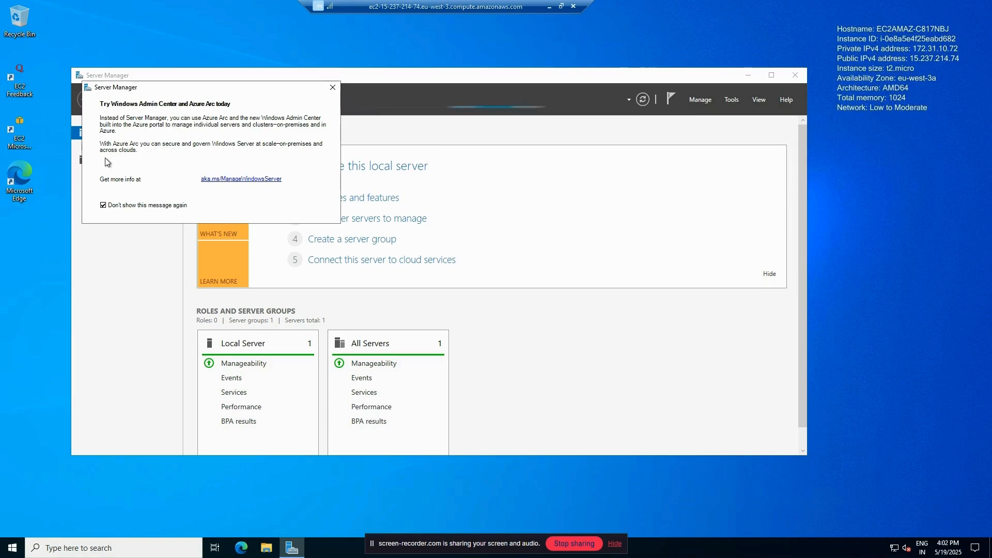
{"action": "left_click", "coordinate": [332, 88]}
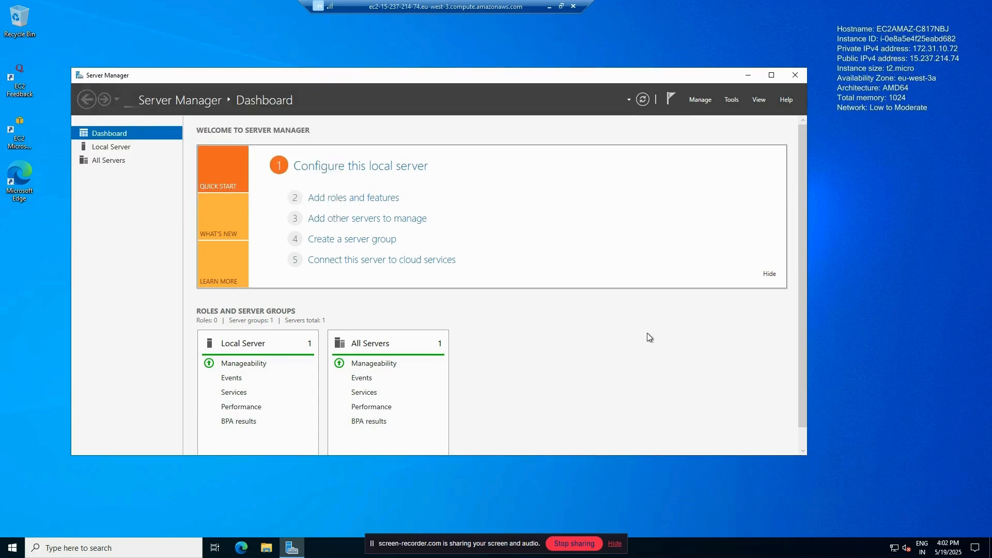
{"action": "left_click", "coordinate": [772, 75]}
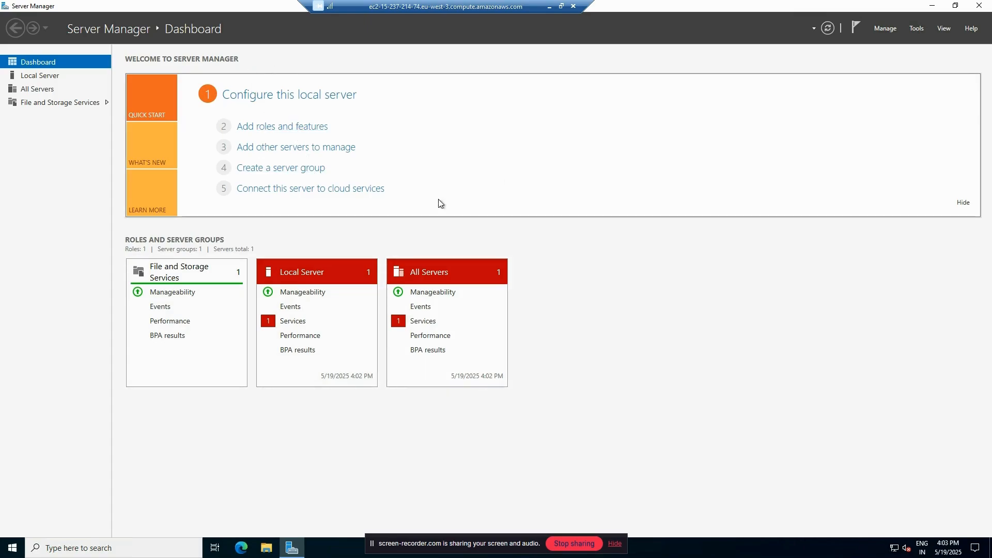
Start adding roles and features with a role-based or feature-based installation on the pool server EC2AMAZ-C817NBJ.
{"action": "left_click", "coordinate": [257, 131]}
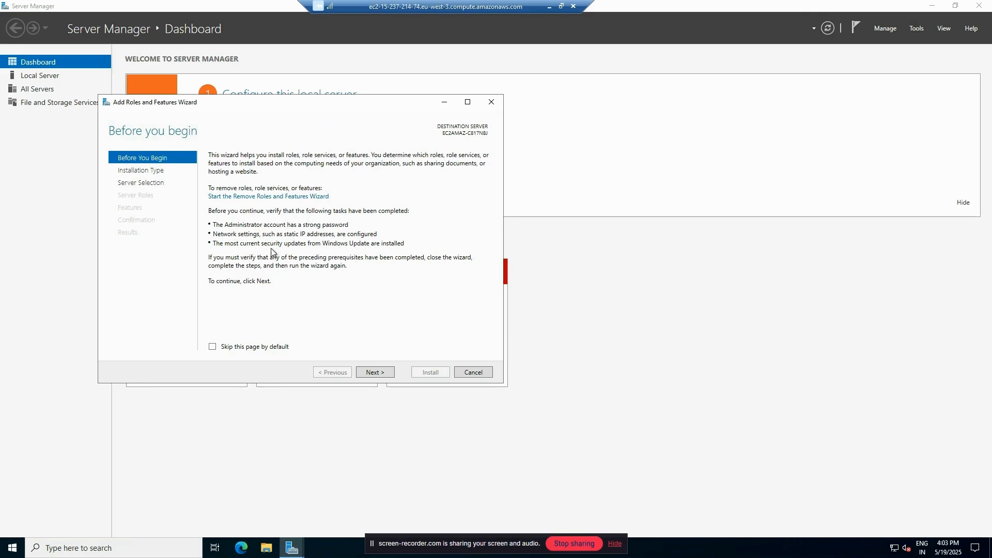
{"action": "left_click", "coordinate": [371, 372]}
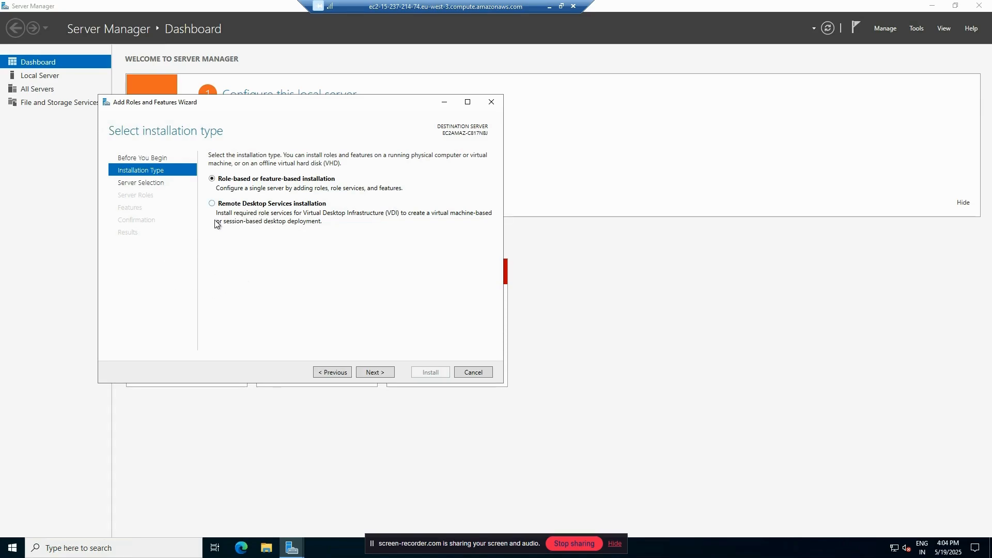
{"action": "left_click", "coordinate": [212, 204]}
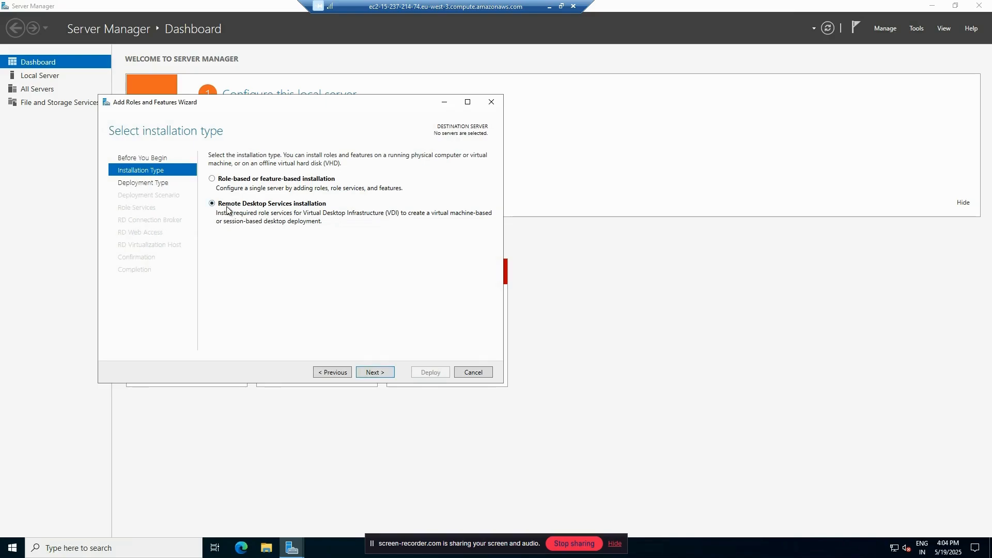
{"action": "left_click", "coordinate": [212, 180]}
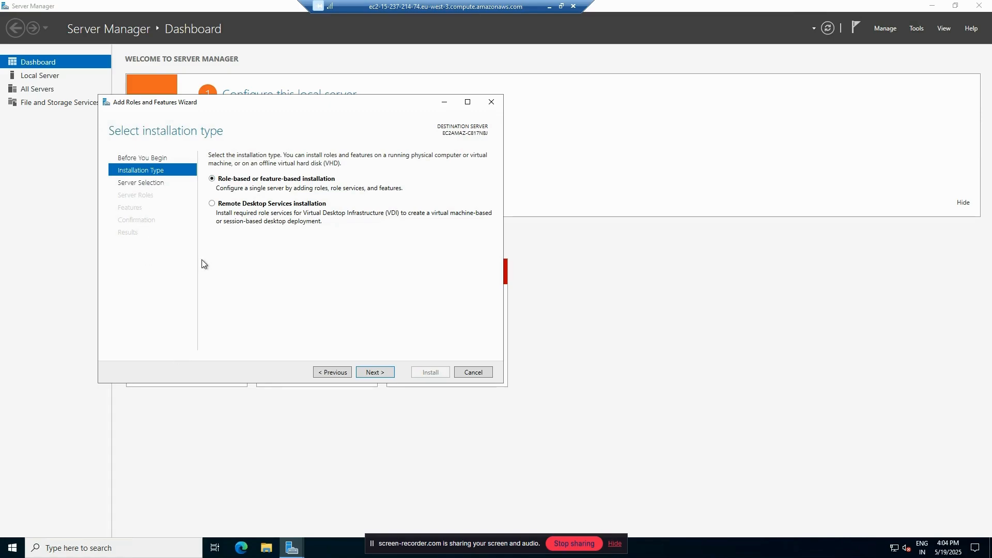
{"action": "left_click", "coordinate": [376, 373]}
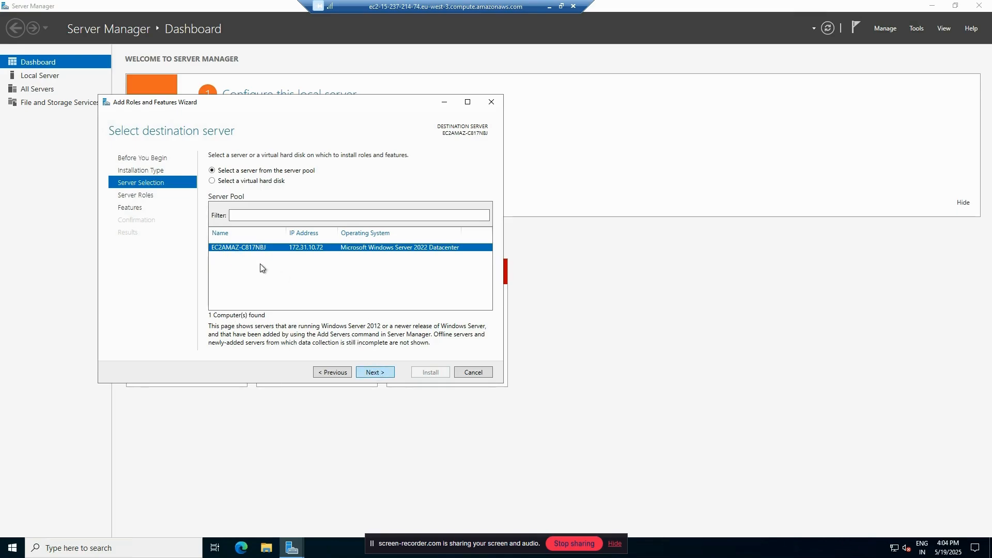
{"action": "left_click", "coordinate": [377, 371]}
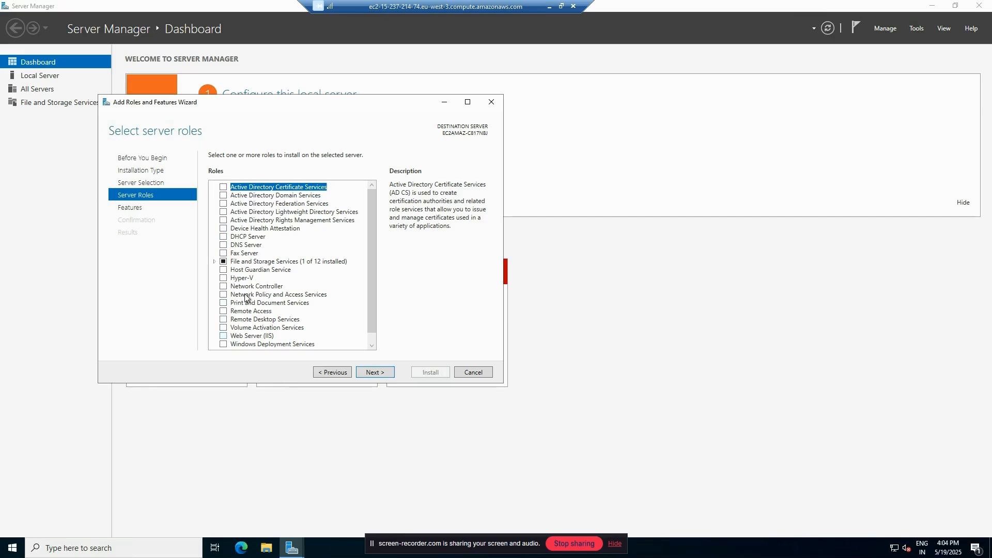
Select the Web Server (IIS) role and add its required IIS Management Console feature.
{"action": "left_click", "coordinate": [223, 336]}
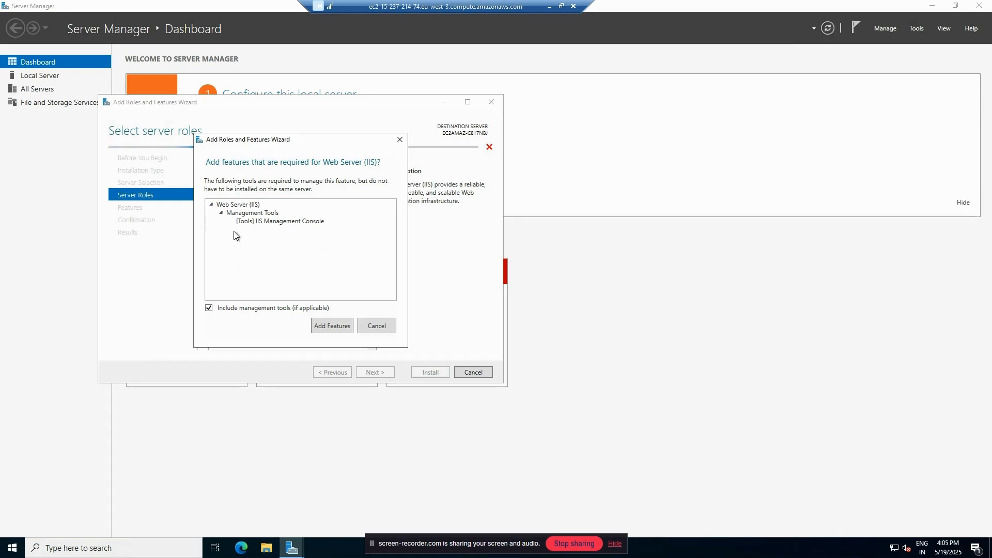
{"action": "left_click", "coordinate": [329, 326]}
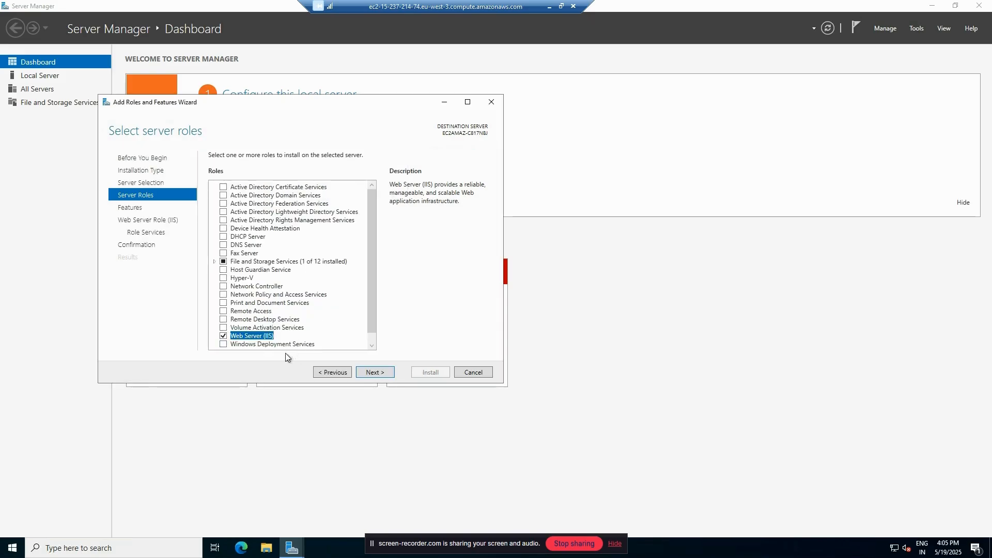
{"action": "left_click", "coordinate": [367, 372]}
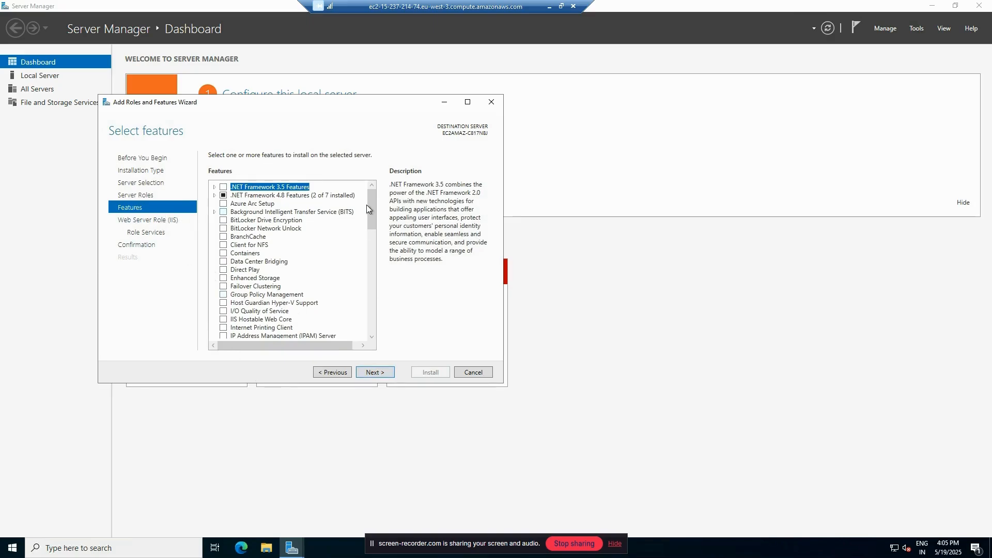
Keep the default features and Web Server (IIS) role services, review the installation selections, and start the installation.
{"action": "left_click_drag", "start_coordinate": [371, 203], "coordinate": [373, 331]}
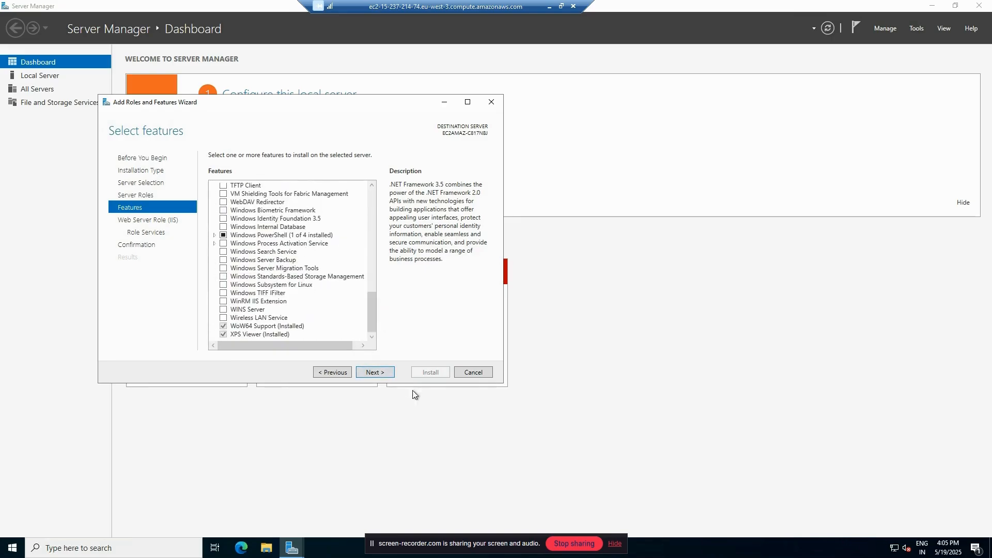
{"action": "left_click", "coordinate": [388, 371]}
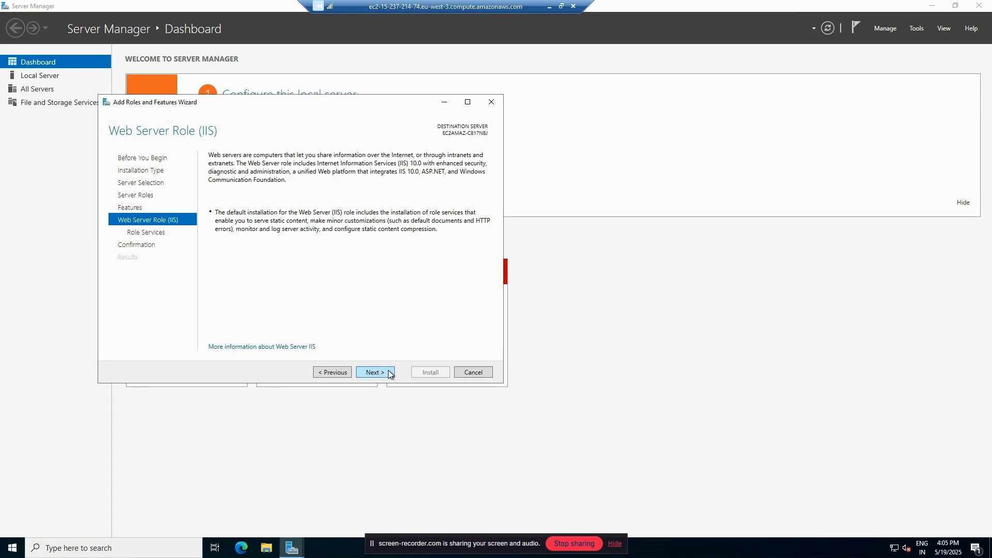
{"action": "left_click", "coordinate": [388, 371]}
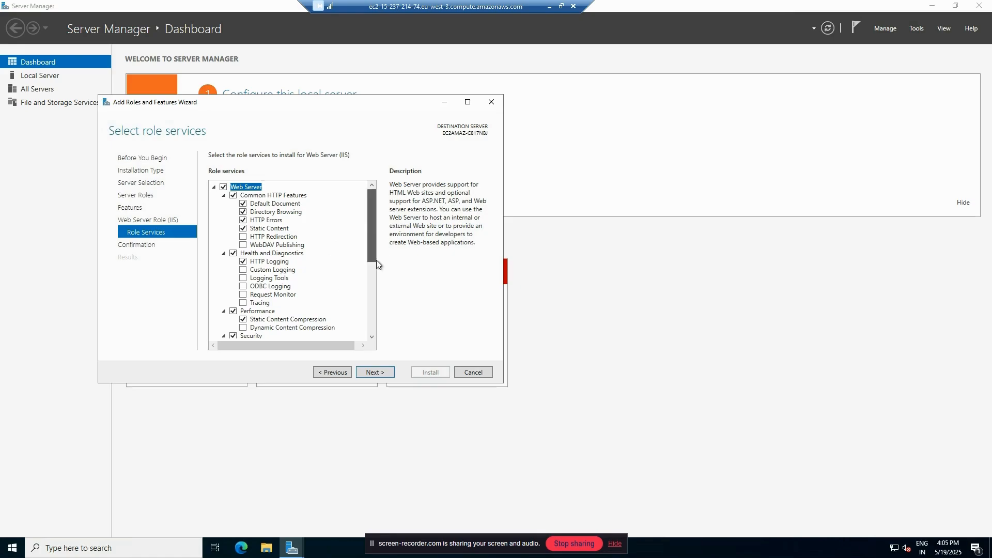
{"action": "left_click_drag", "start_coordinate": [375, 252], "coordinate": [379, 319]}
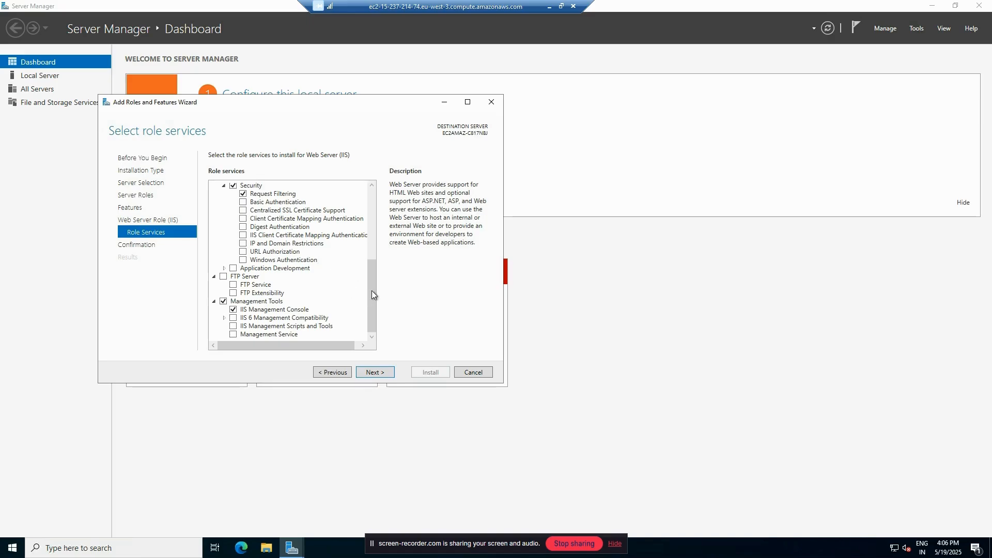
{"action": "mouse_move", "coordinate": [333, 345]}
{"action": "left_mouse_down"}
{"action": "mouse_move", "coordinate": [345, 349]}
{"action": "mouse_move", "coordinate": [332, 349]}
{"action": "left_mouse_up"}
{"action": "left_click", "coordinate": [374, 371]}
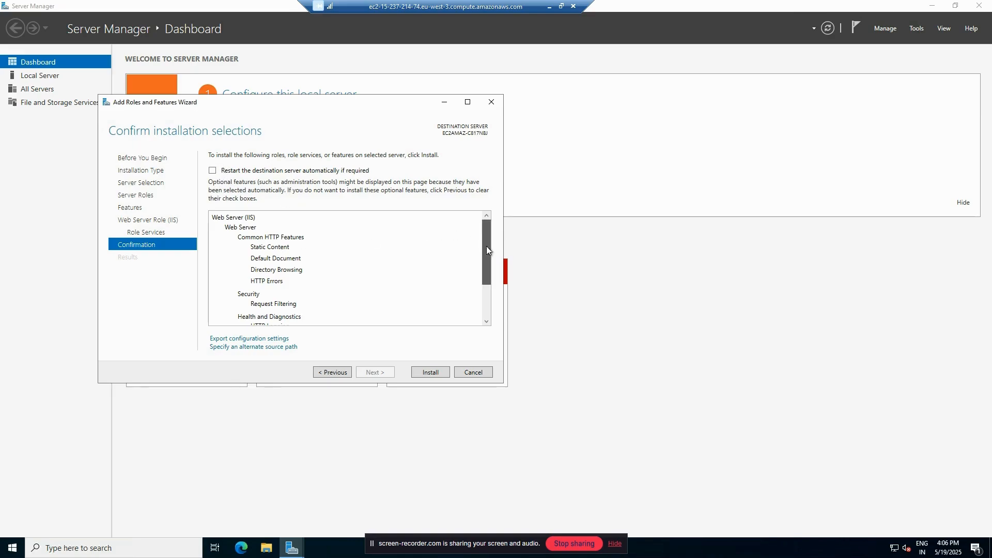
{"action": "left_click_drag", "start_coordinate": [486, 243], "coordinate": [492, 305]}
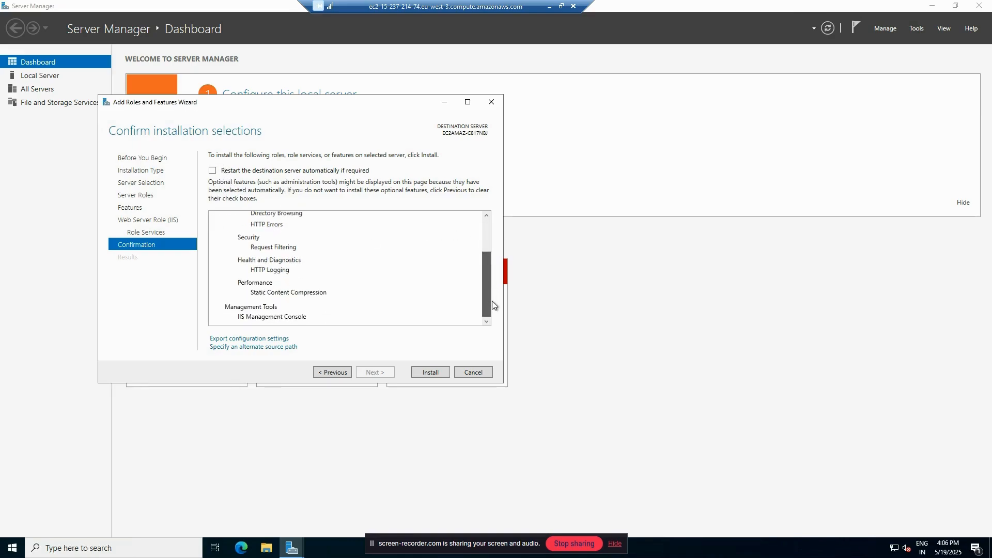
{"action": "left_click", "coordinate": [429, 372]}
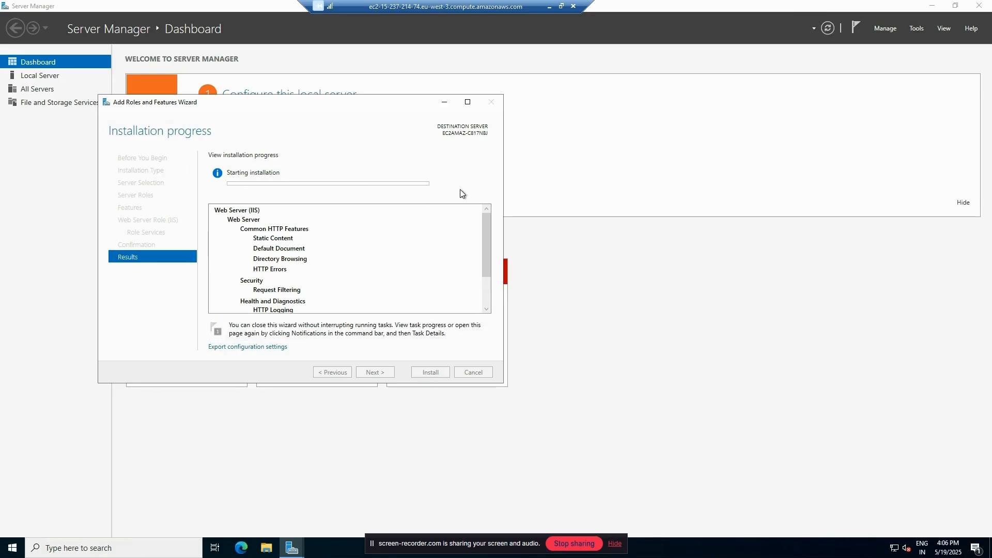
Minimize the installation wizard and the remote session, show the Webserver instance's details and copy its public IPv4 DNS.
{"action": "left_click", "coordinate": [446, 103]}
{"action": "left_click", "coordinate": [549, 6]}
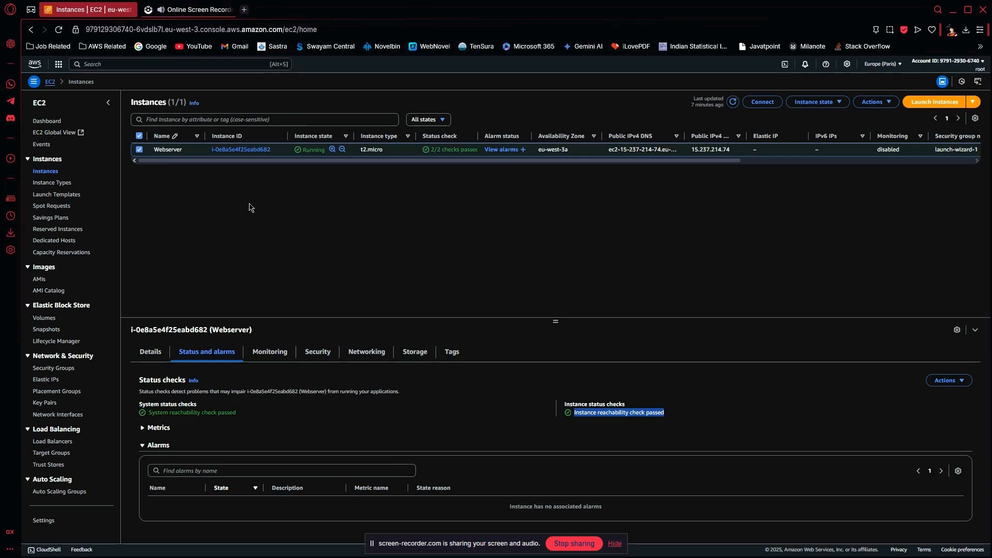
{"action": "left_click", "coordinate": [146, 355]}
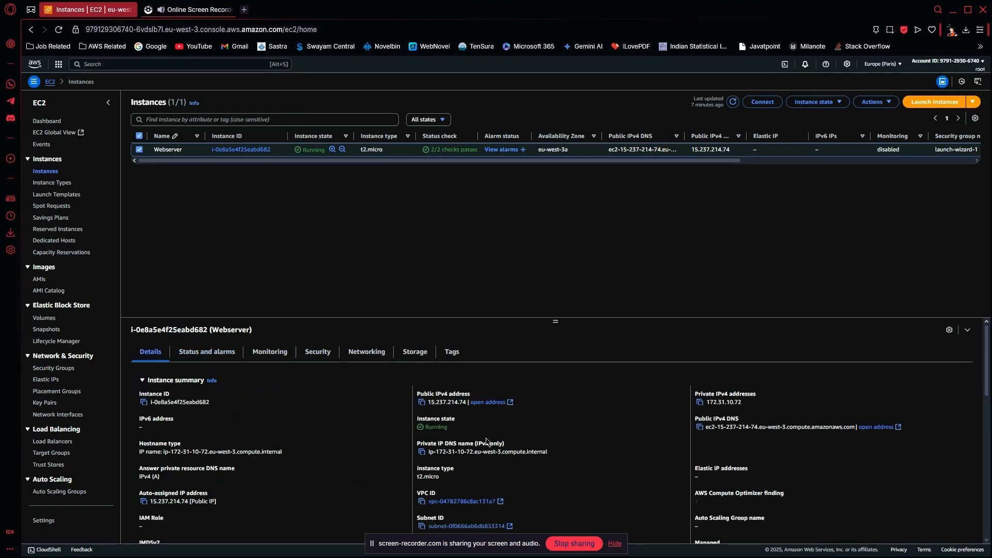
{"action": "left_click_drag", "start_coordinate": [417, 393], "coordinate": [481, 399]}
{"action": "left_click", "coordinate": [485, 389]}
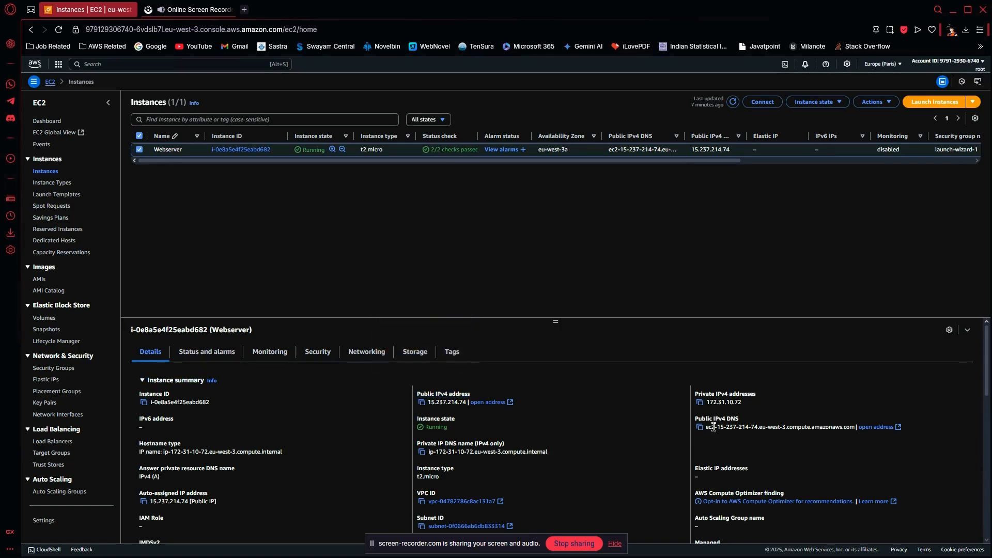
{"action": "left_click_drag", "start_coordinate": [696, 418], "coordinate": [743, 420]}
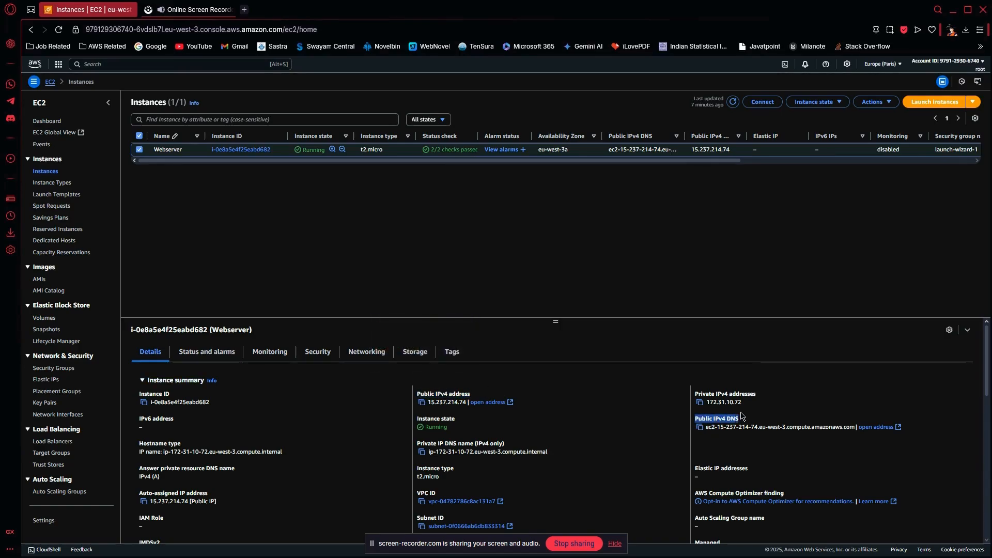
{"action": "left_click", "coordinate": [701, 428]}
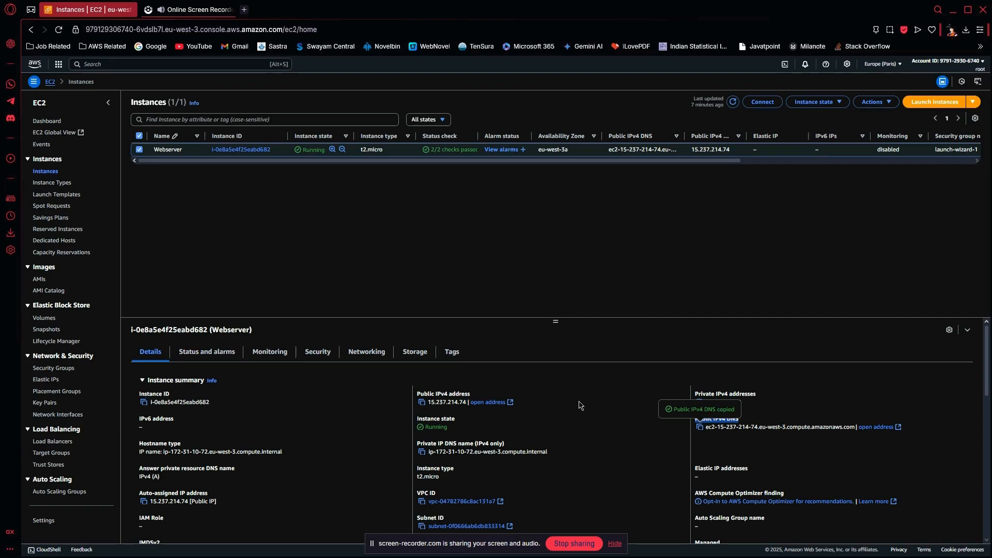
Open Microsoft Edge on the local computer, dismiss its default-browser prompt and close the What's new page.
{"action": "key", "text": "super"}
{"action": "type", "text": "edg"}
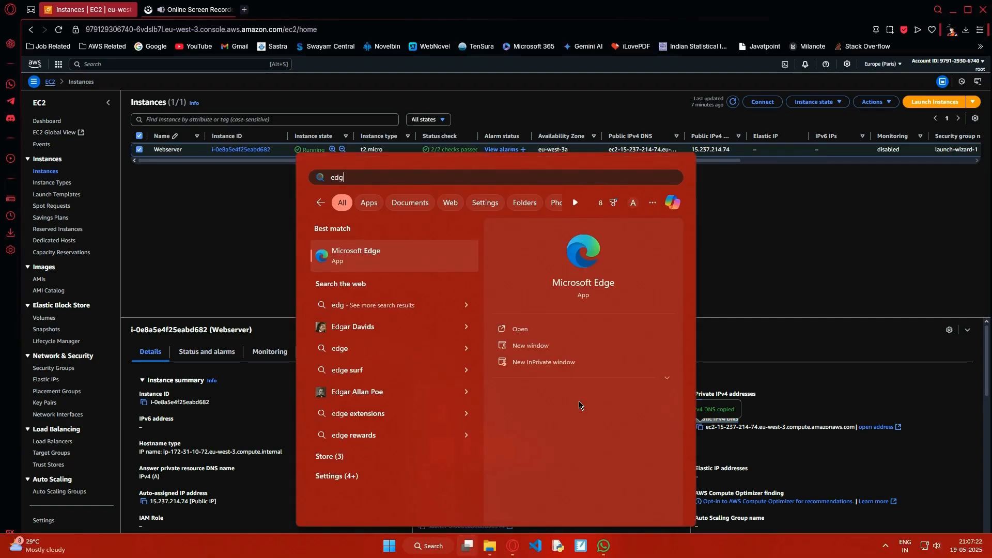
{"action": "key", "text": "Return"}
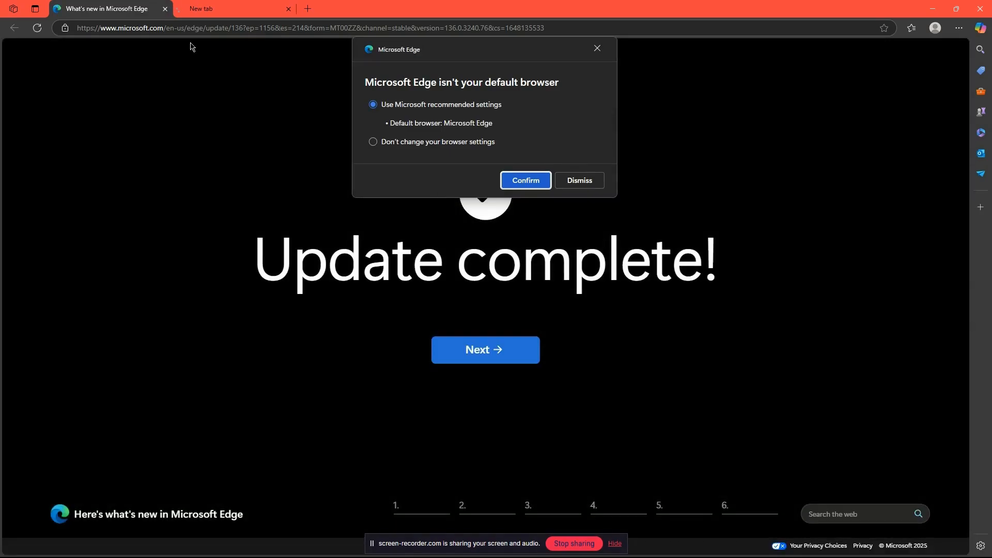
{"action": "left_click", "coordinate": [597, 48]}
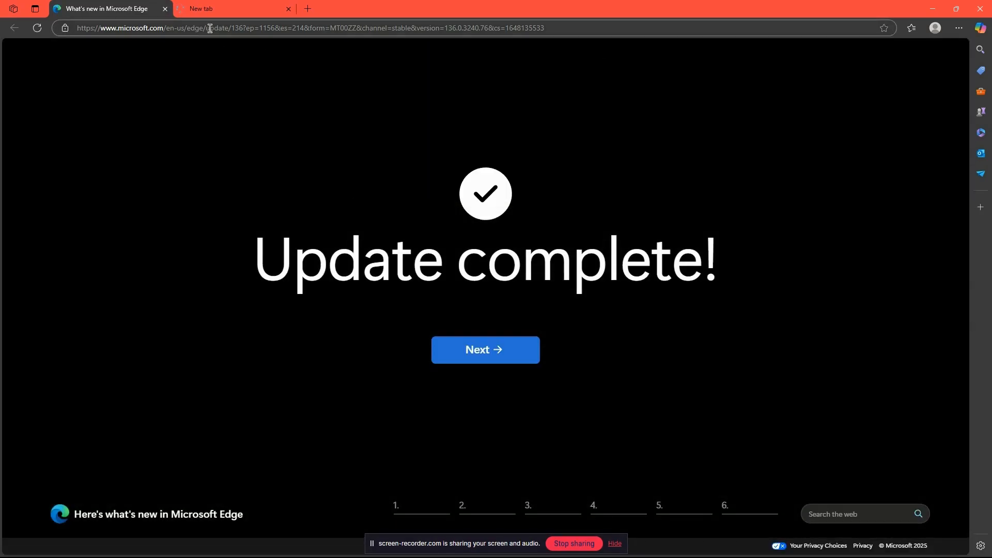
{"action": "left_click", "coordinate": [165, 11]}
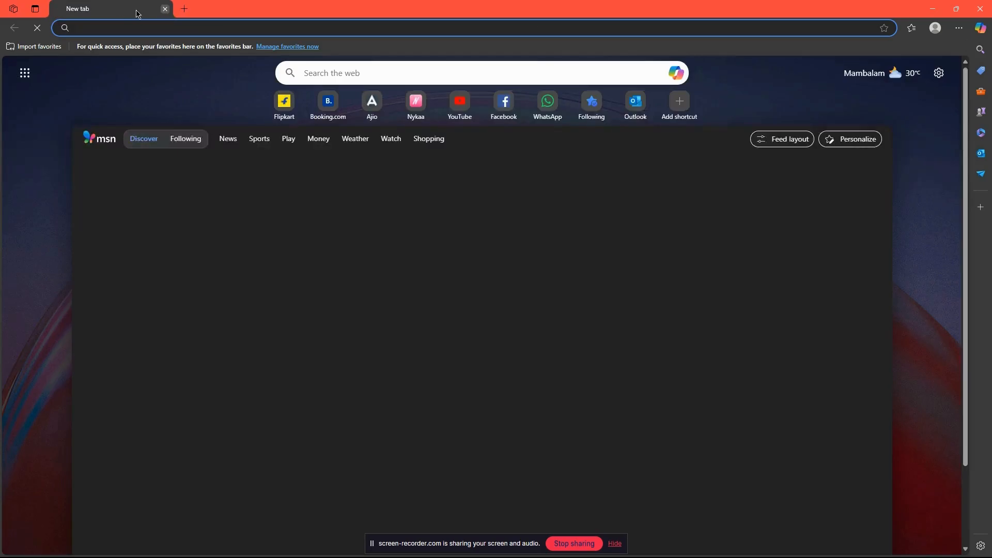
Load the copied address ec2-15-237-214-74.eu-west-3.compute.amazonaws.com in Edge and reload the page.
{"action": "left_click", "coordinate": [127, 30]}
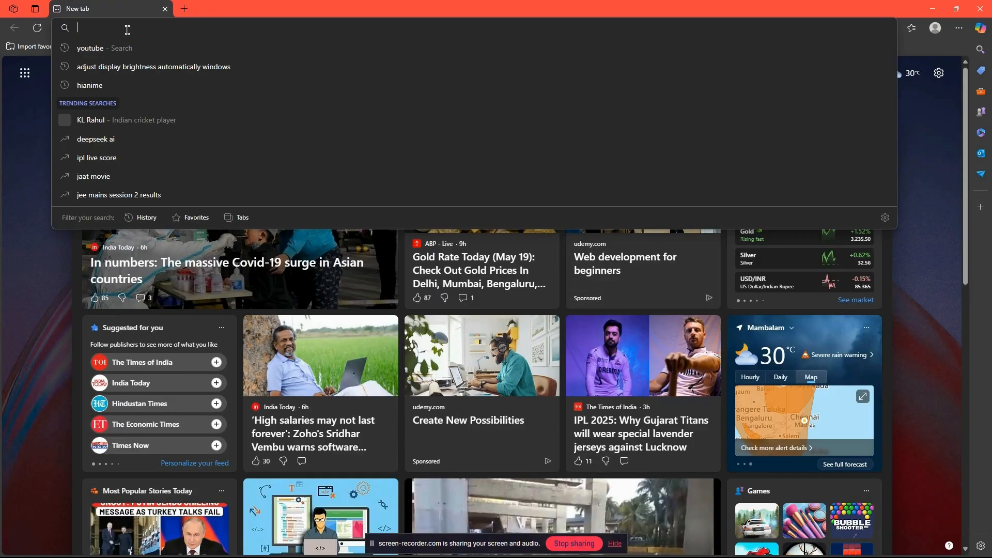
{"action": "key", "text": "ctrl+v"}
{"action": "key", "text": "Return"}
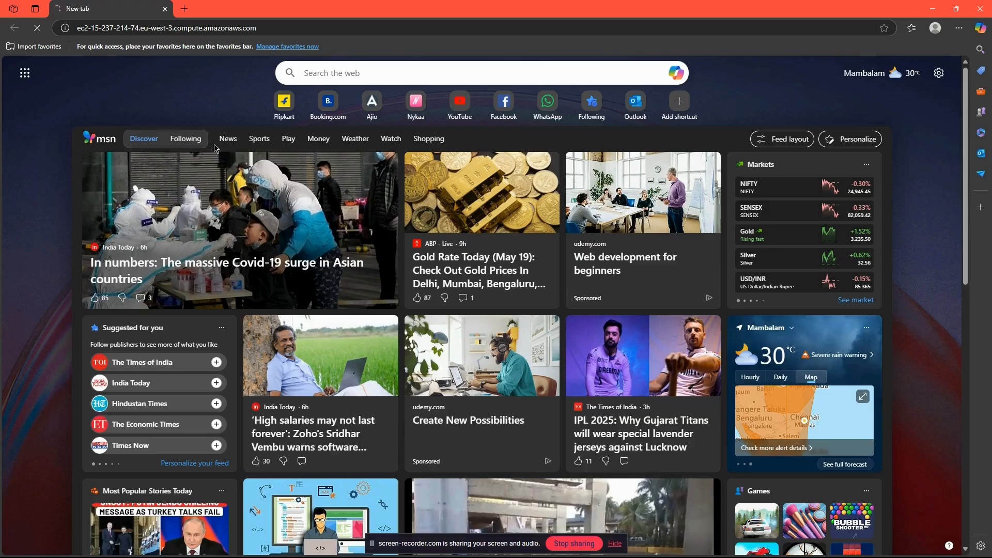
{"action": "key", "text": "F5"}
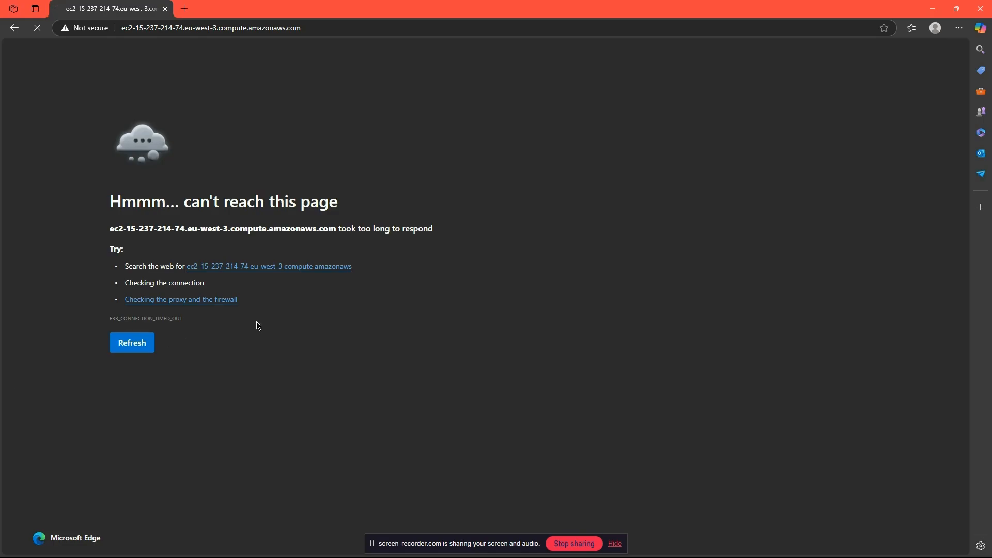
Switch back to the Remote Desktop session and check the progress of the Web Server (IIS) installation.
{"action": "key", "text": "alt+Tab"}
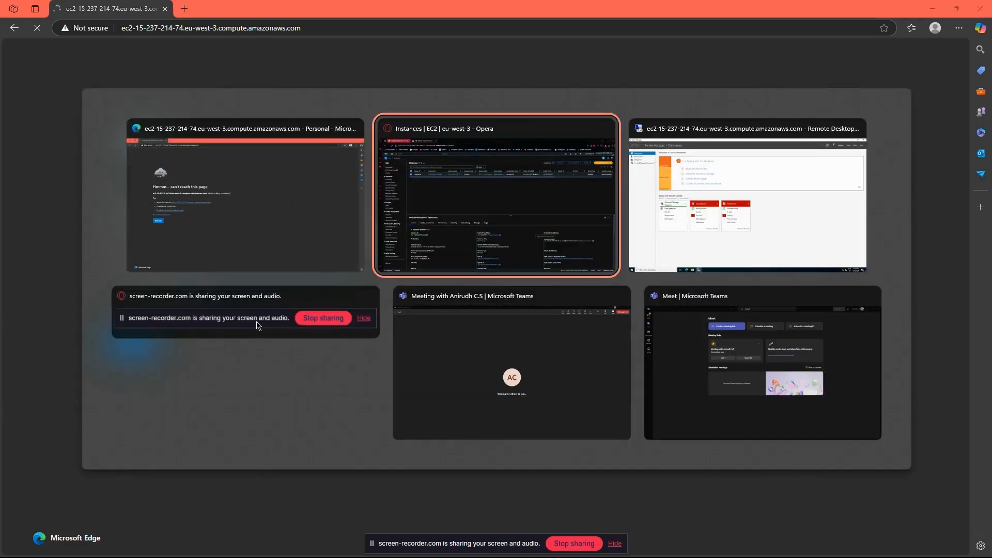
{"action": "key", "text": "alt+Tab"}
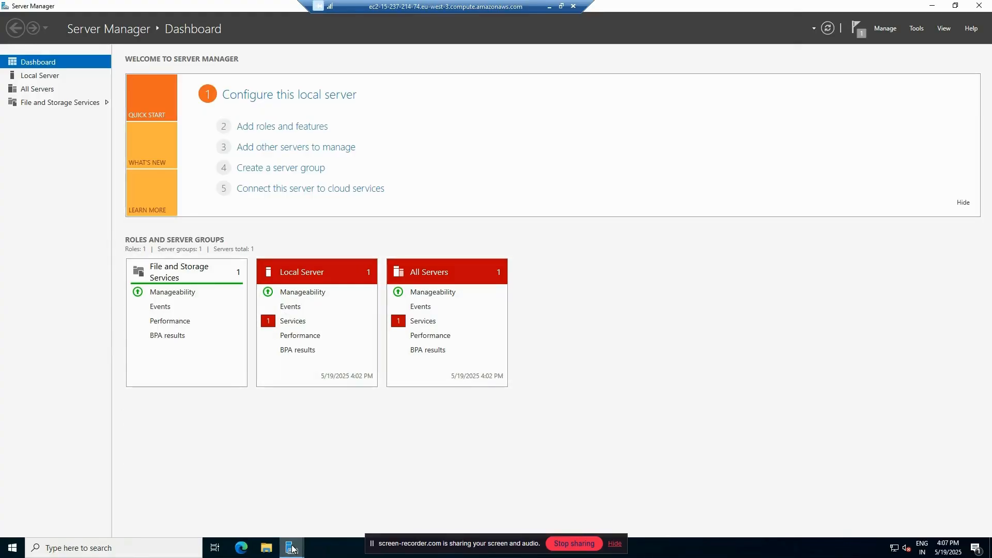
{"action": "mouse_move", "coordinate": [291, 549]}
{"action": "left_click", "coordinate": [340, 505]}
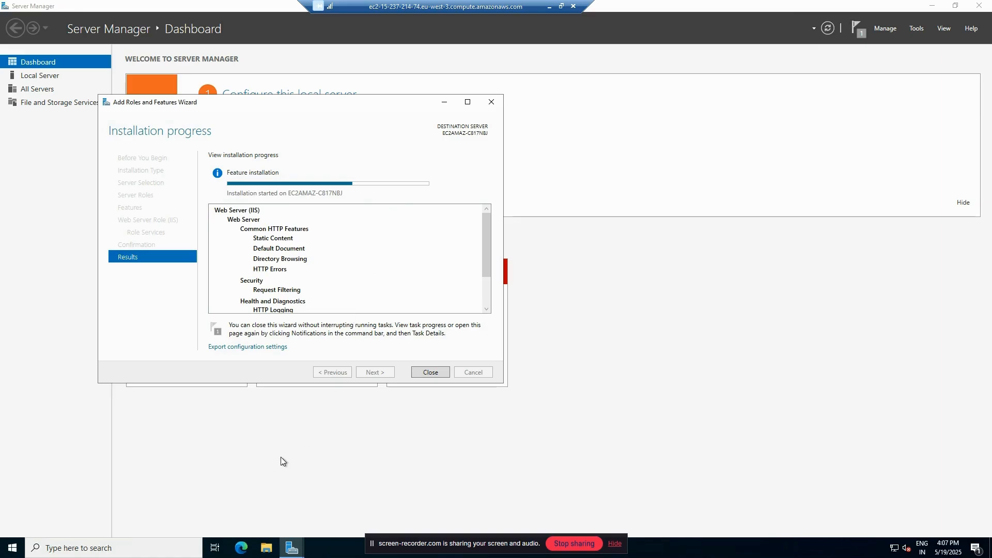
Open a maximized File Explorer window on the remote server and go to the inetpub folder on Local Disk (C:).
{"action": "left_click", "coordinate": [265, 547]}
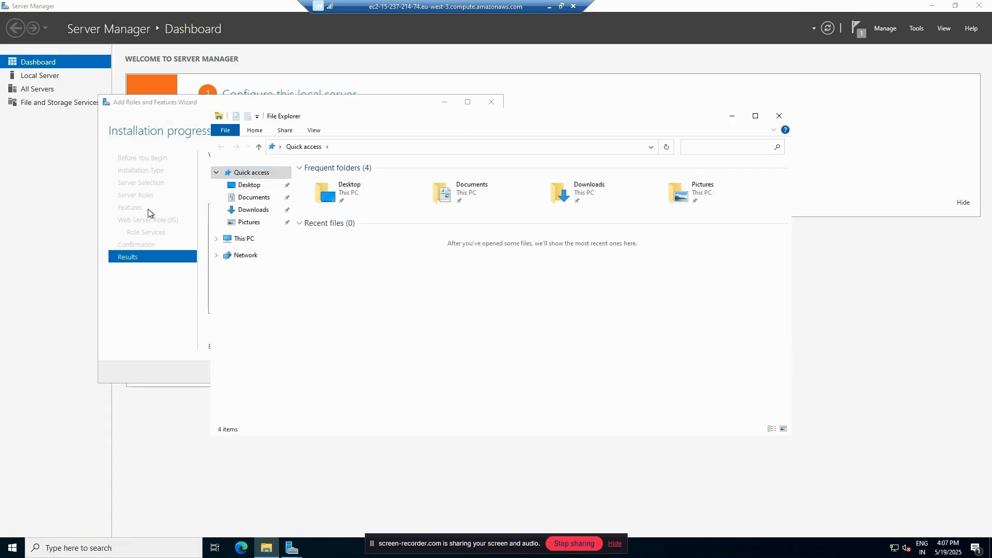
{"action": "double_click", "coordinate": [454, 121]}
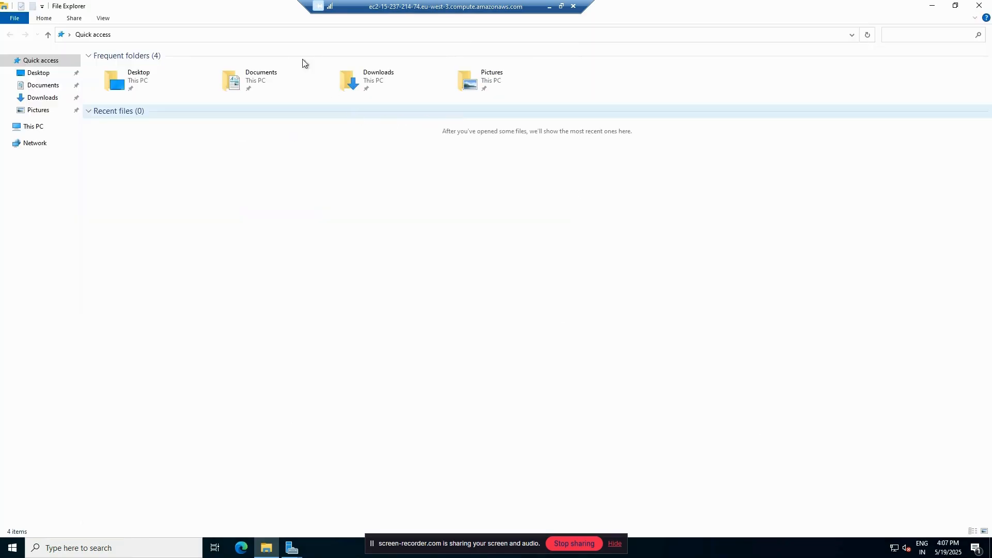
{"action": "left_click", "coordinate": [26, 128]}
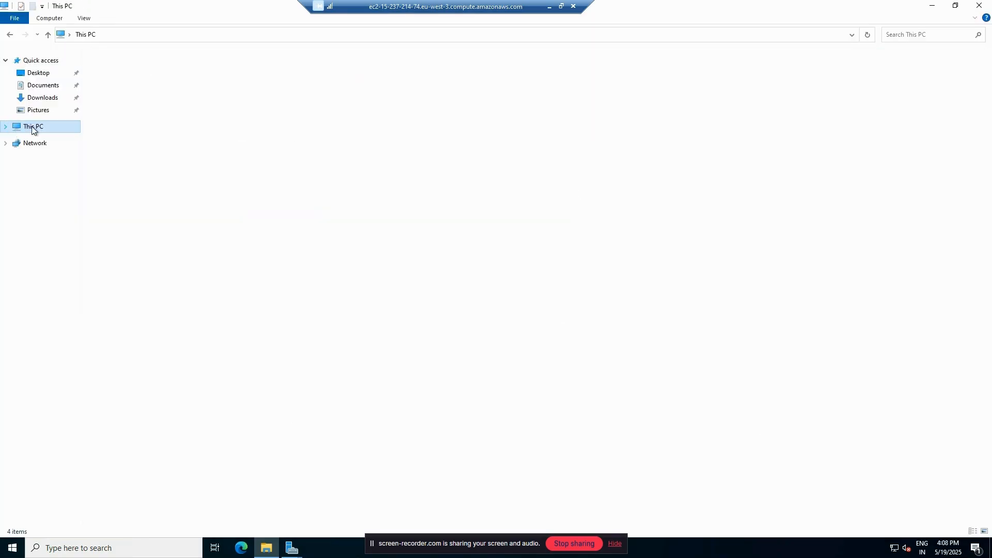
{"action": "double_click", "coordinate": [167, 157]}
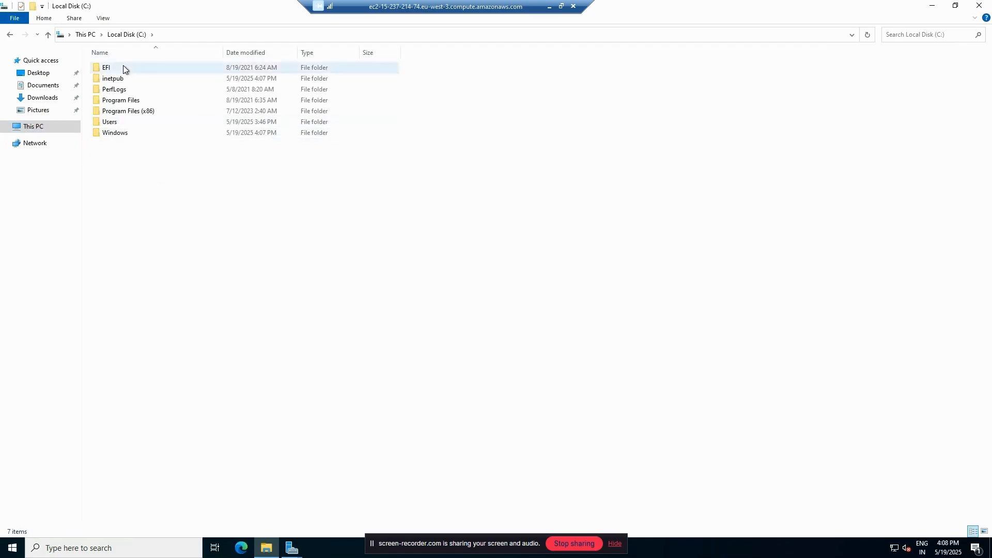
{"action": "double_click", "coordinate": [117, 80]}
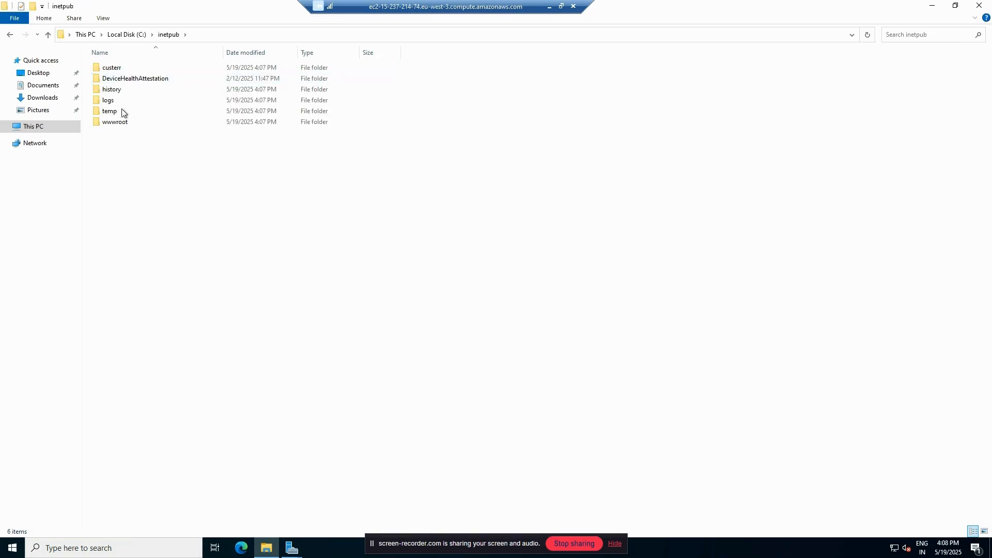
Go back to Local Disk (C:) and check the role installation progress again in the wizard.
{"action": "left_click", "coordinate": [9, 35]}
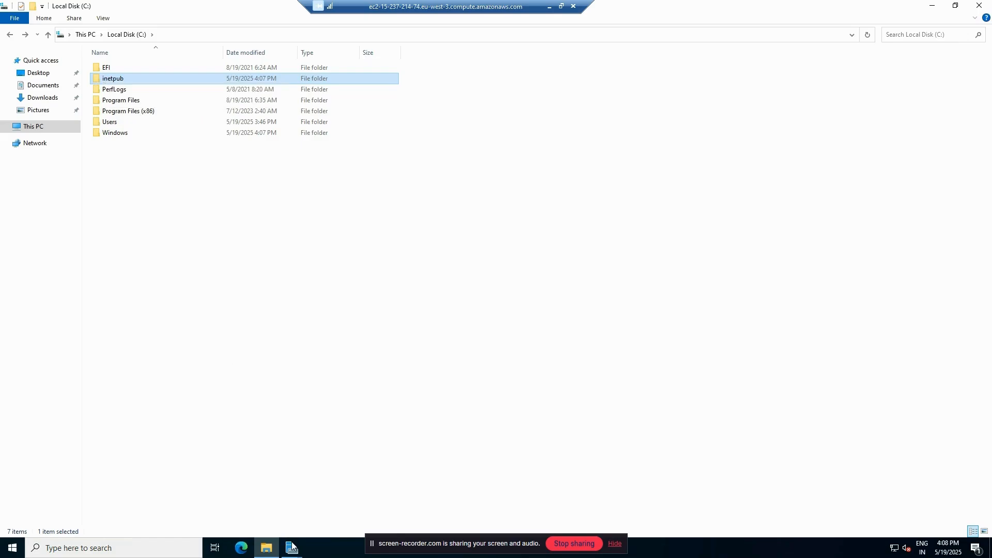
{"action": "mouse_move", "coordinate": [292, 546]}
{"action": "left_click", "coordinate": [328, 498]}
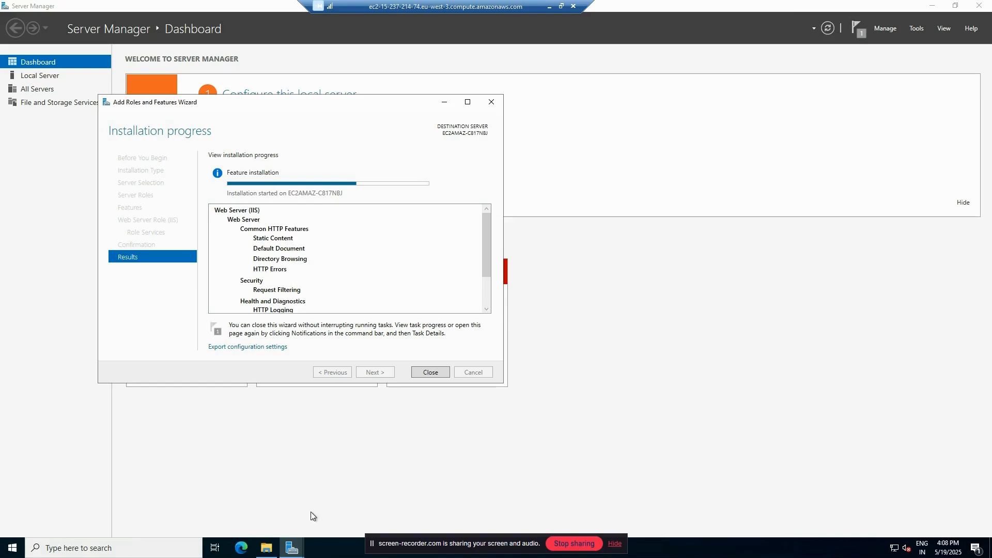
Return to File Explorer and open the wwwroot folder inside inetpub.
{"action": "left_click", "coordinate": [268, 548]}
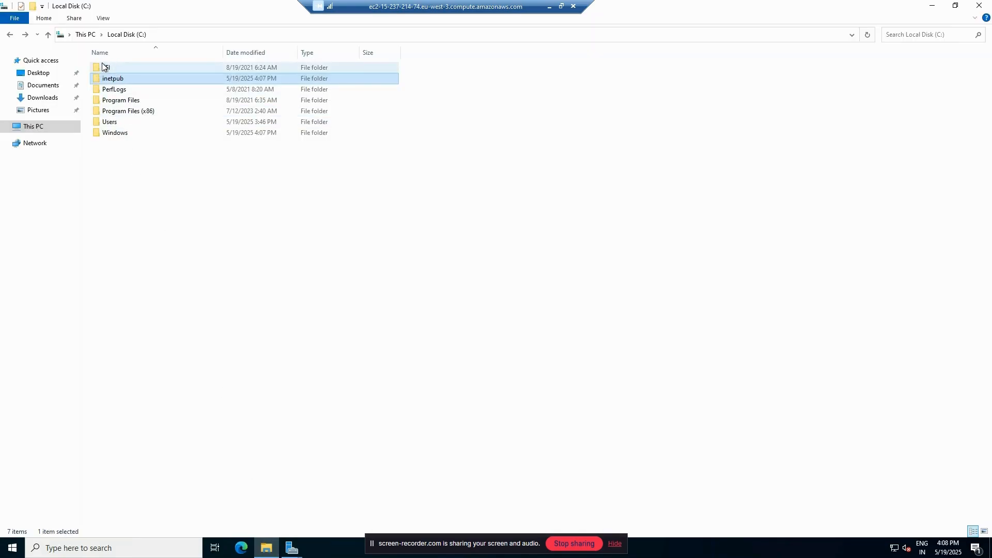
{"action": "double_click", "coordinate": [132, 79]}
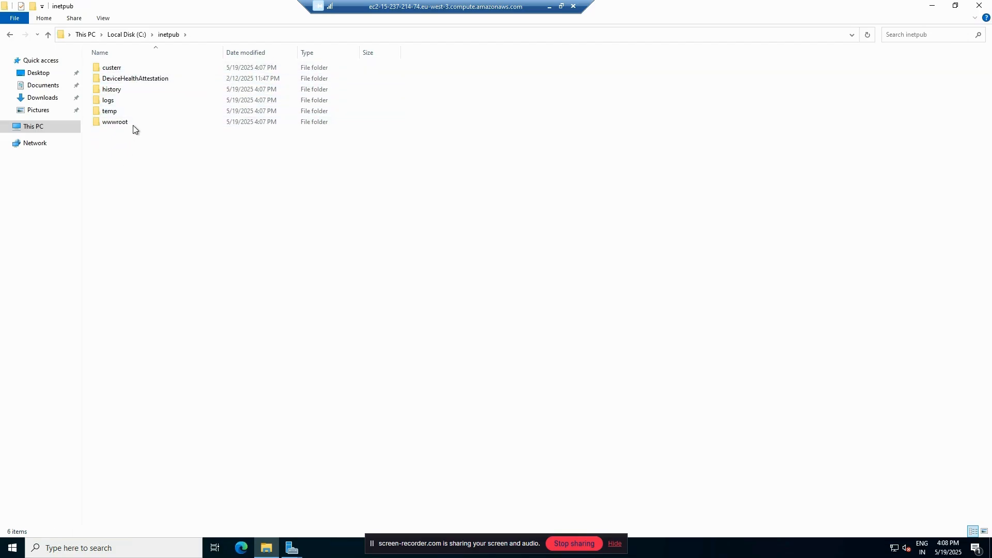
{"action": "mouse_move", "coordinate": [133, 128]}
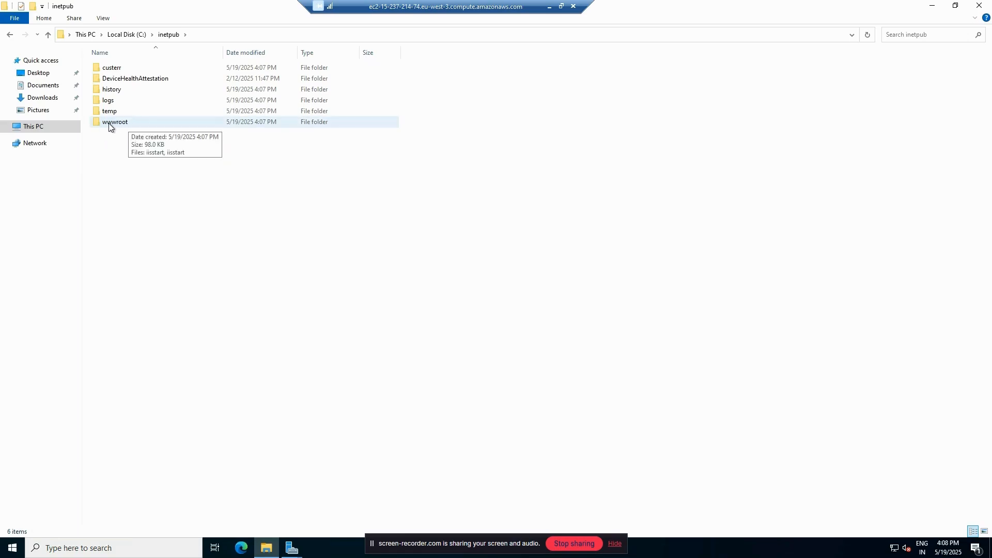
{"action": "left_click", "coordinate": [144, 128]}
{"action": "double_click", "coordinate": [144, 128]}
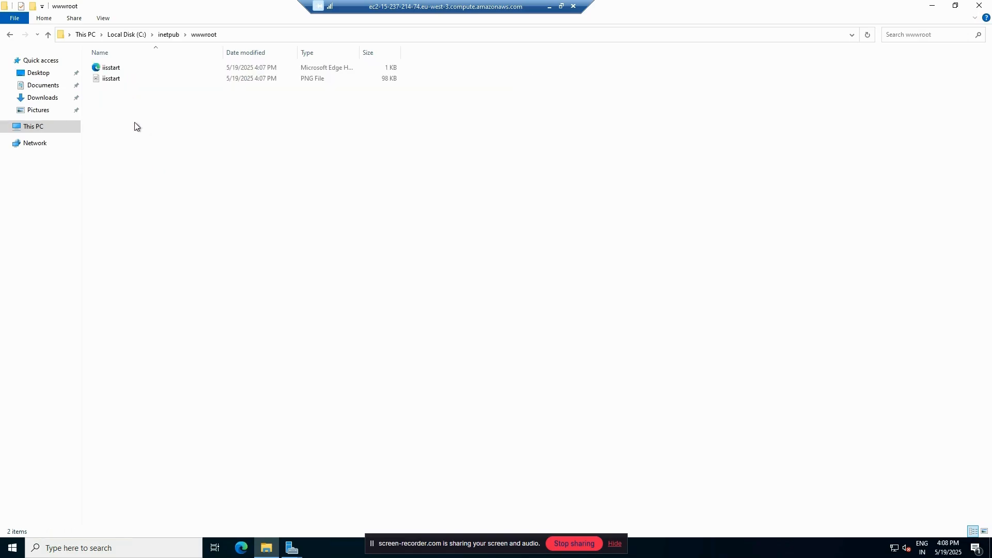
Examine the file type of the iisstart HTML document in its properties, then close the properties.
{"action": "left_click_drag", "start_coordinate": [119, 103], "coordinate": [144, 67]}
{"action": "left_click", "coordinate": [122, 110]}
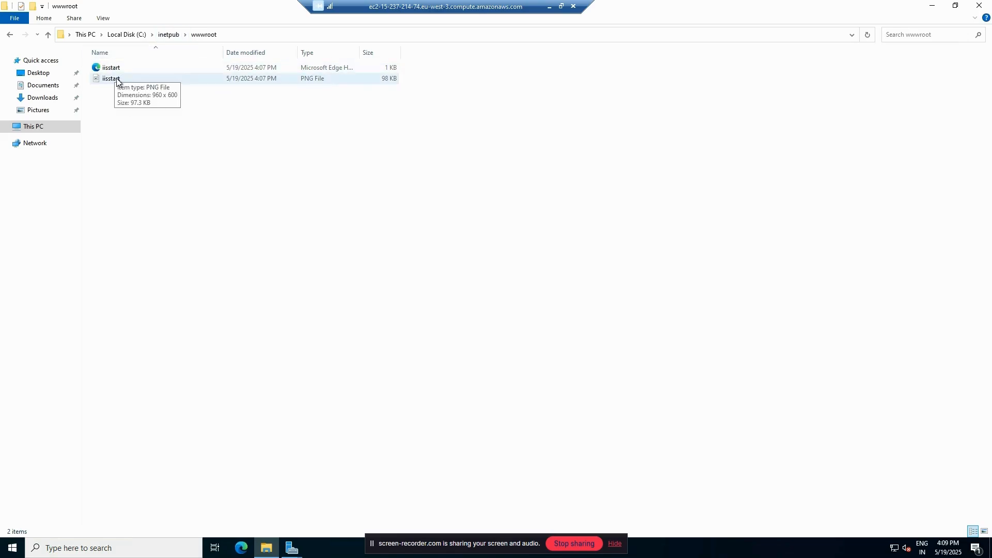
{"action": "left_click", "coordinate": [337, 74]}
{"action": "right_click", "coordinate": [329, 68]}
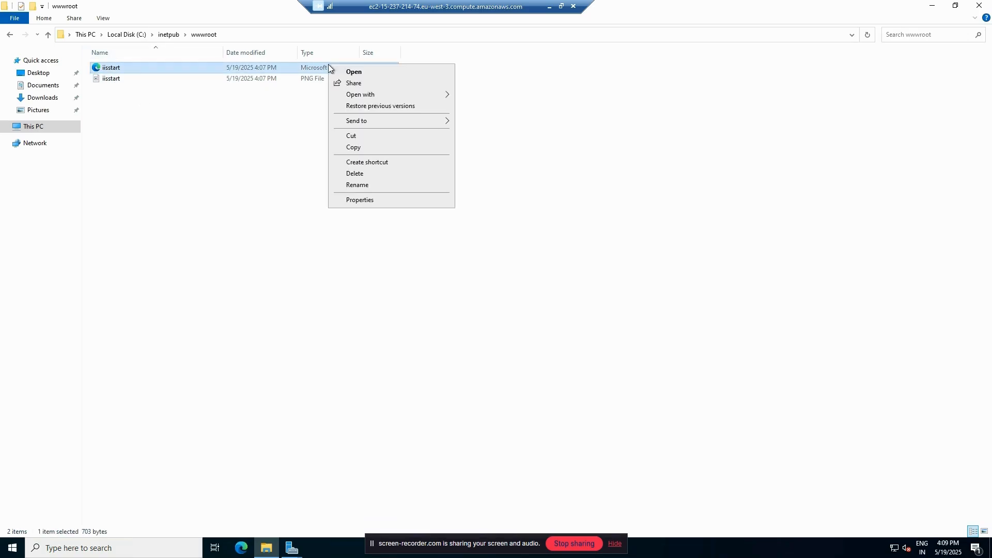
{"action": "left_click", "coordinate": [368, 201]}
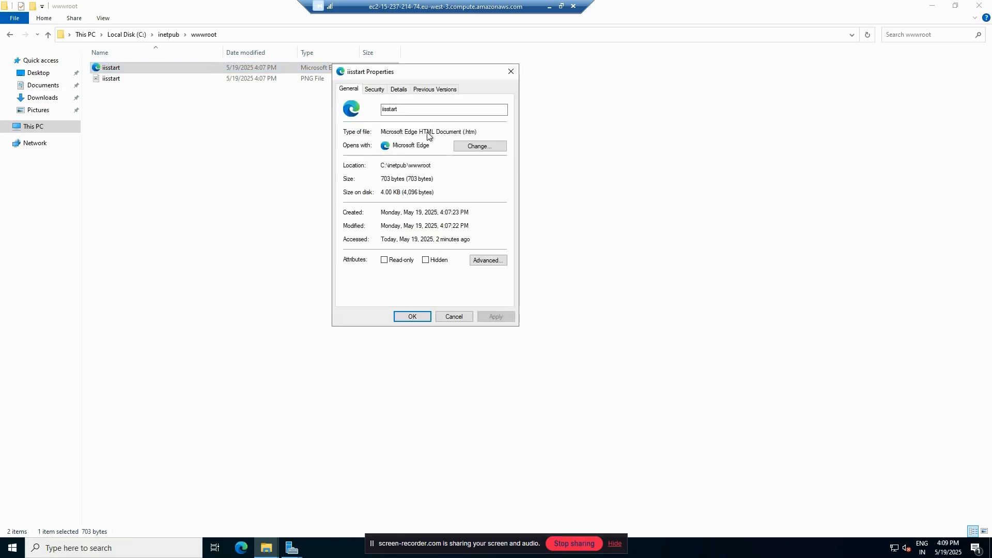
{"action": "left_click_drag", "start_coordinate": [419, 133], "coordinate": [501, 129]}
{"action": "left_click", "coordinate": [499, 129]}
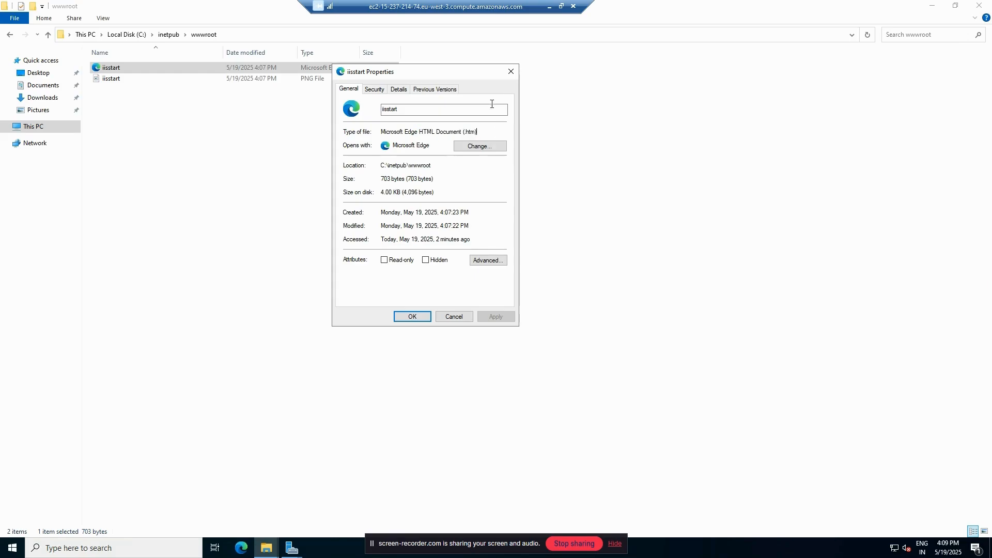
{"action": "left_click", "coordinate": [511, 72]}
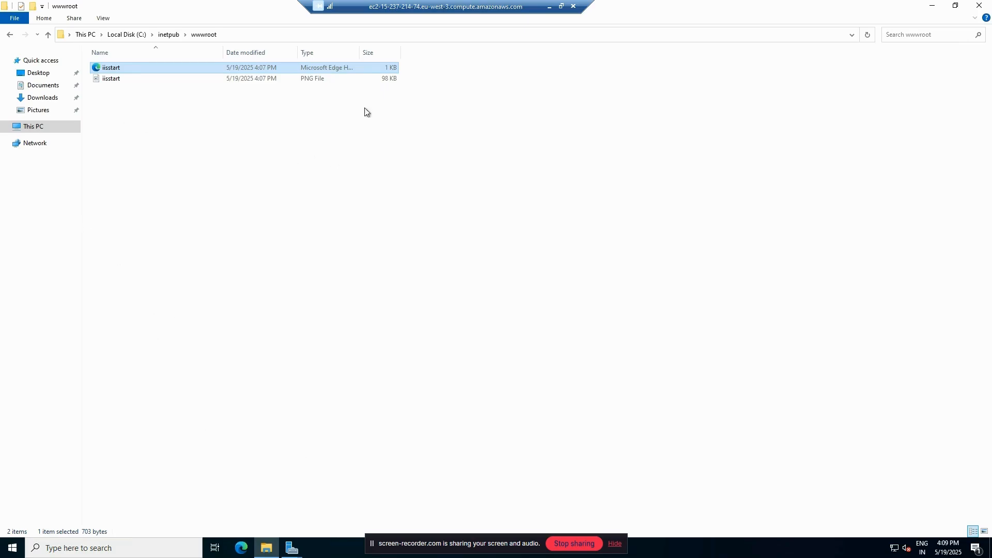
Reload the instance's public DNS page in the local Edge browser and return to the remote session.
{"action": "left_click", "coordinate": [549, 7]}
{"action": "left_click", "coordinate": [35, 29]}
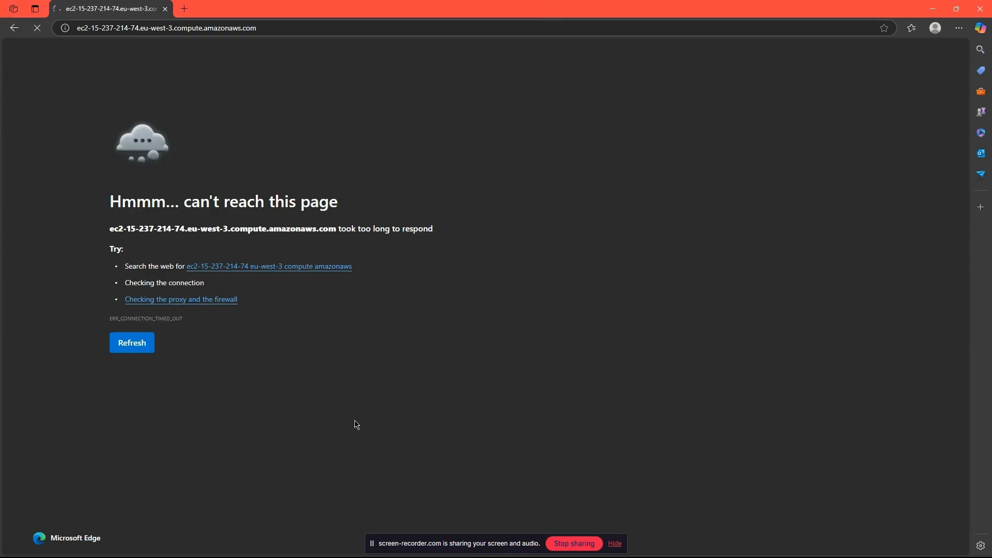
{"action": "key", "text": "alt+Tab"}
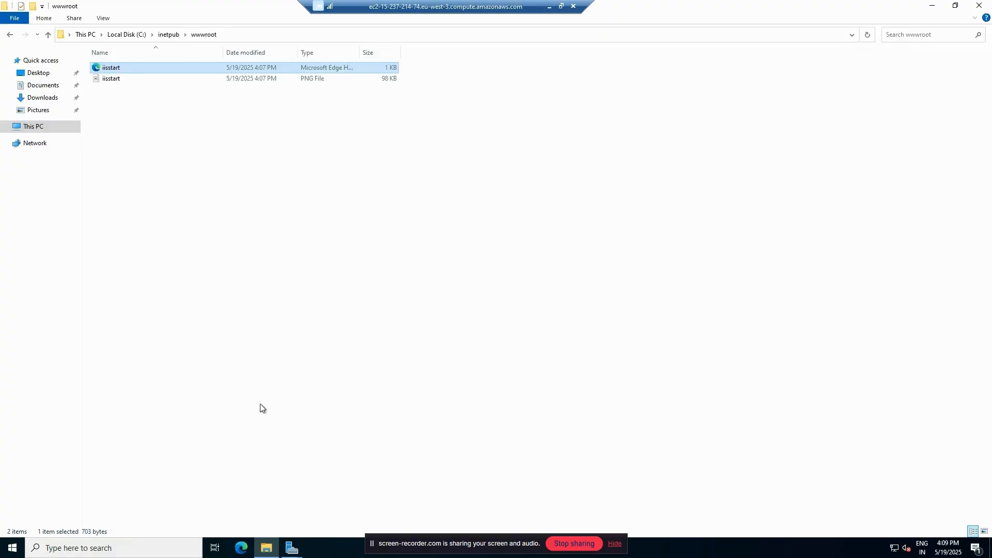
Bring up the Add Roles and Features Wizard, check the installation result and close the wizard.
{"action": "mouse_move", "coordinate": [291, 546]}
{"action": "left_click", "coordinate": [345, 503]}
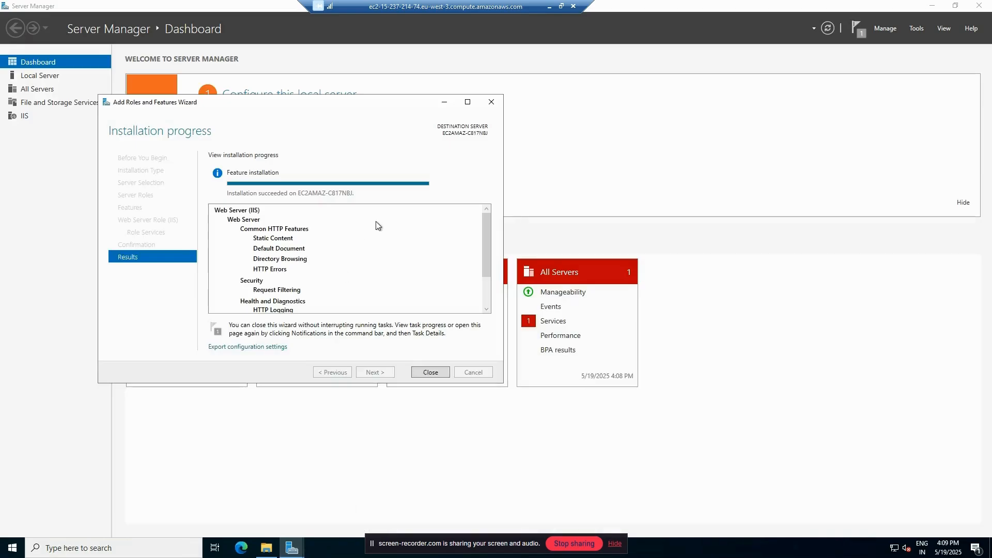
{"action": "left_click", "coordinate": [423, 373]}
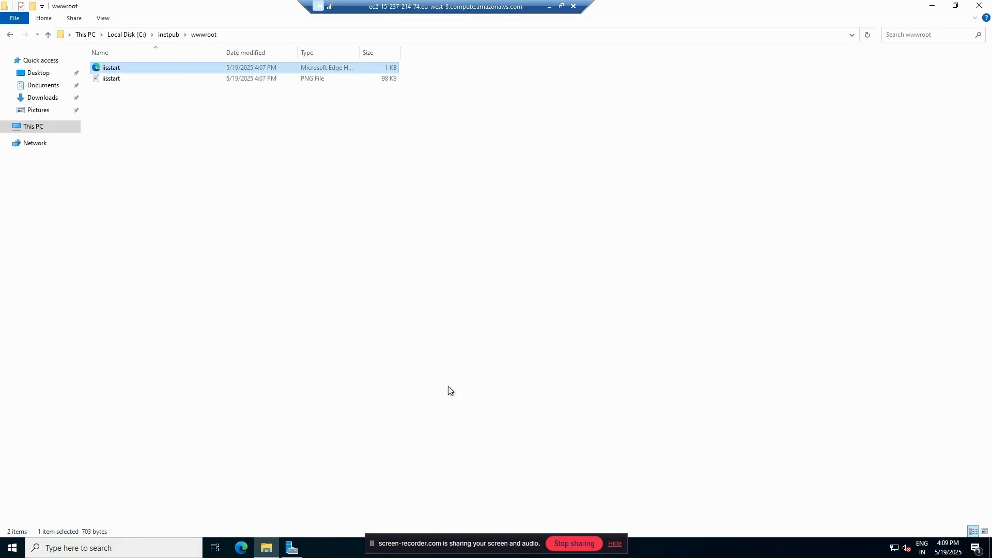
Check the Server Manager dashboard in the remote session, then retry the instance's public DNS page in the local Edge browser.
{"action": "left_click", "coordinate": [296, 545]}
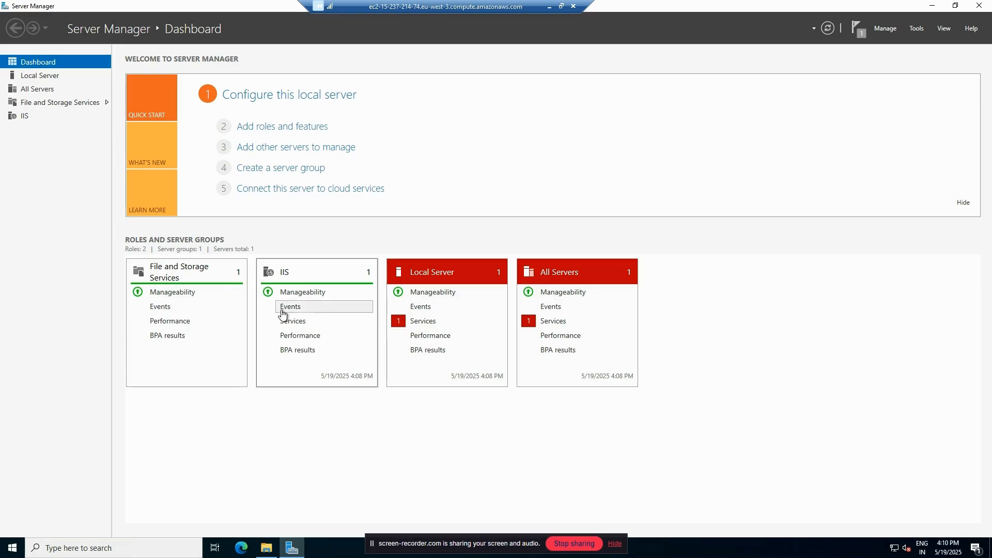
{"action": "left_click", "coordinate": [549, 7]}
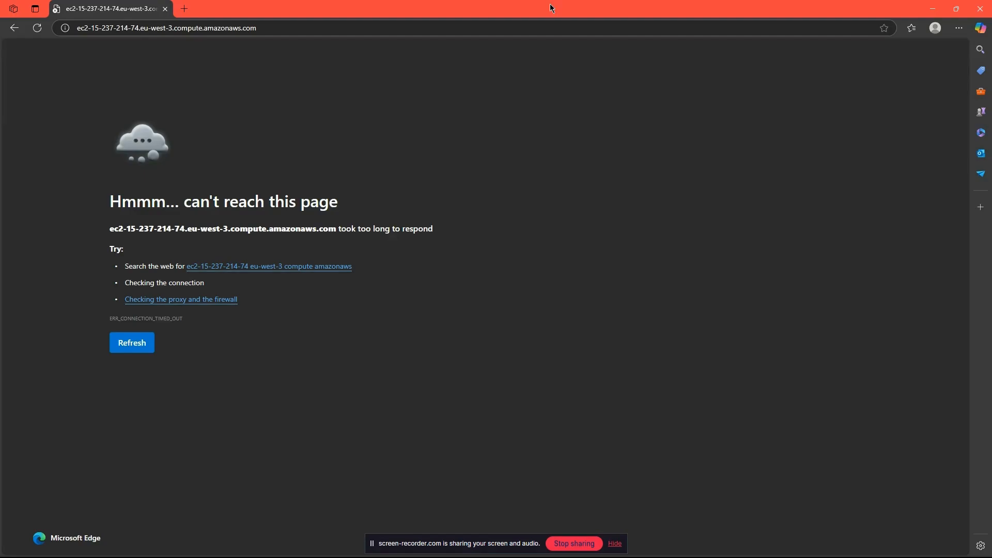
{"action": "left_click", "coordinate": [37, 28]}
{"action": "left_click", "coordinate": [131, 345]}
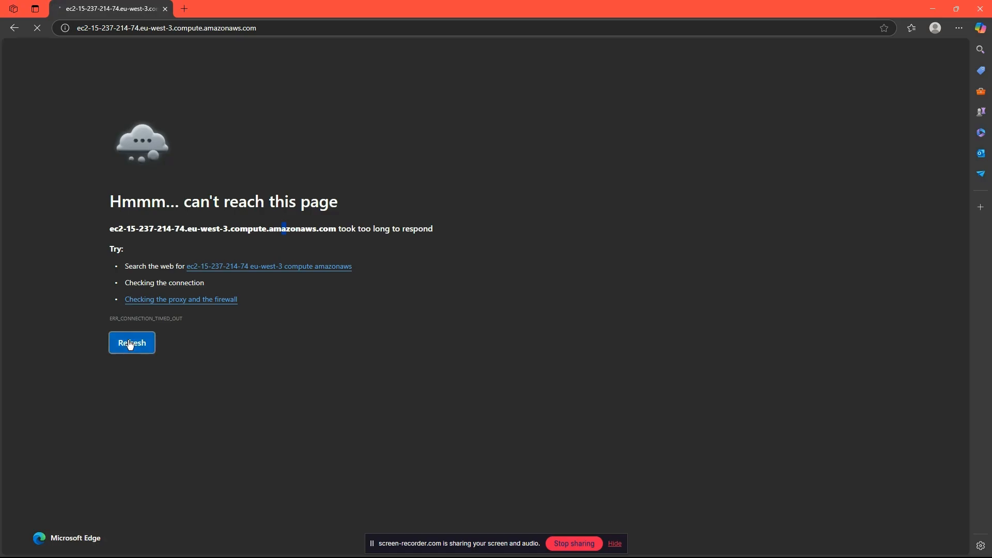
{"action": "left_click", "coordinate": [46, 294]}
Load ec2-15-237-214-74.eu-west-3.compute.amazonaws.com in a new Edge tab and close the old tab.
{"action": "left_click", "coordinate": [184, 8]}
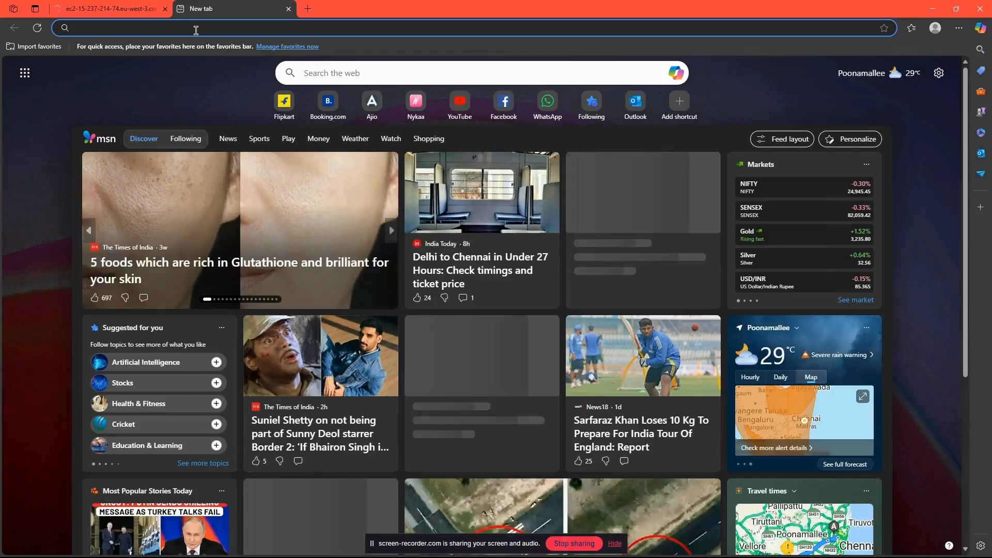
{"action": "type", "text": "ec2-15-237-214-74.eu-west-3.compute.amazonaws.com"}
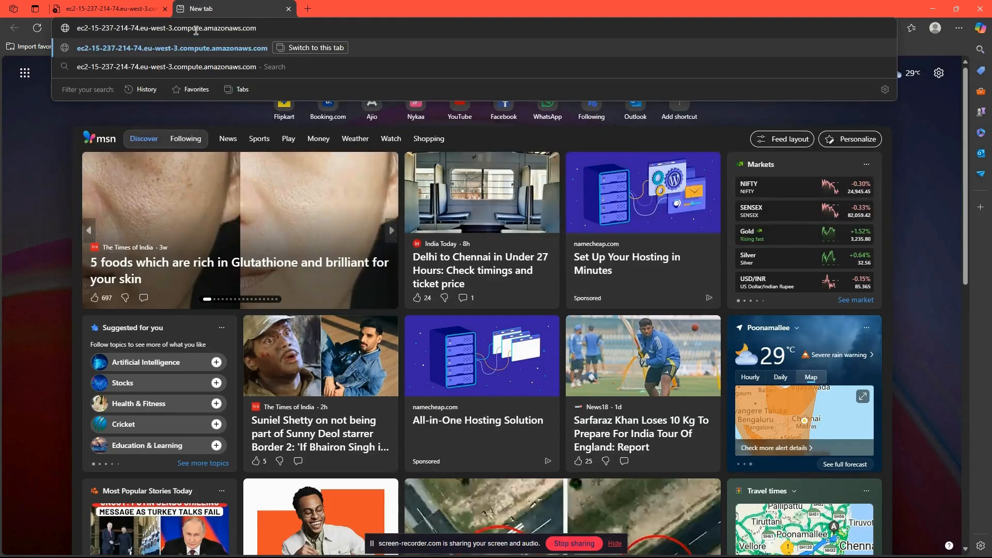
{"action": "key", "text": "Return"}
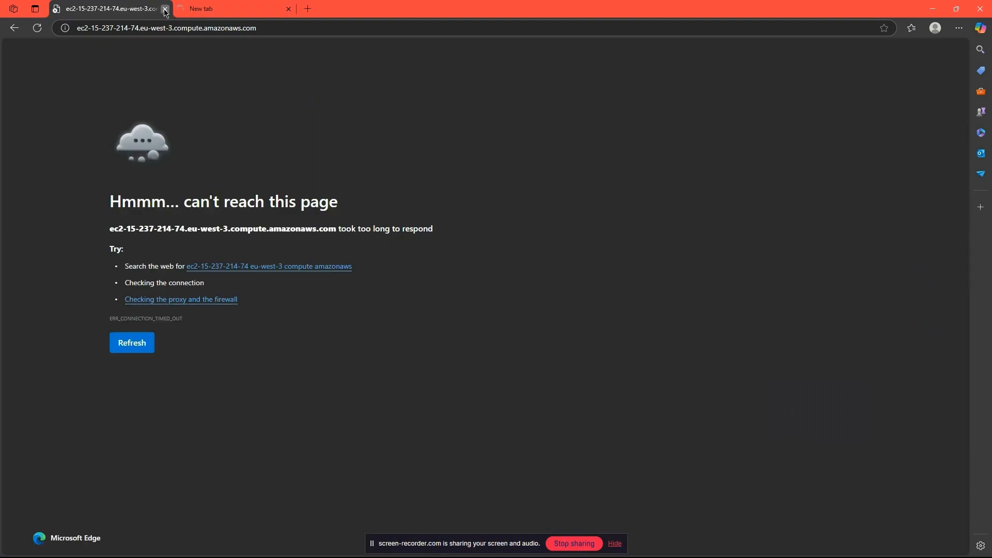
{"action": "left_click", "coordinate": [165, 12]}
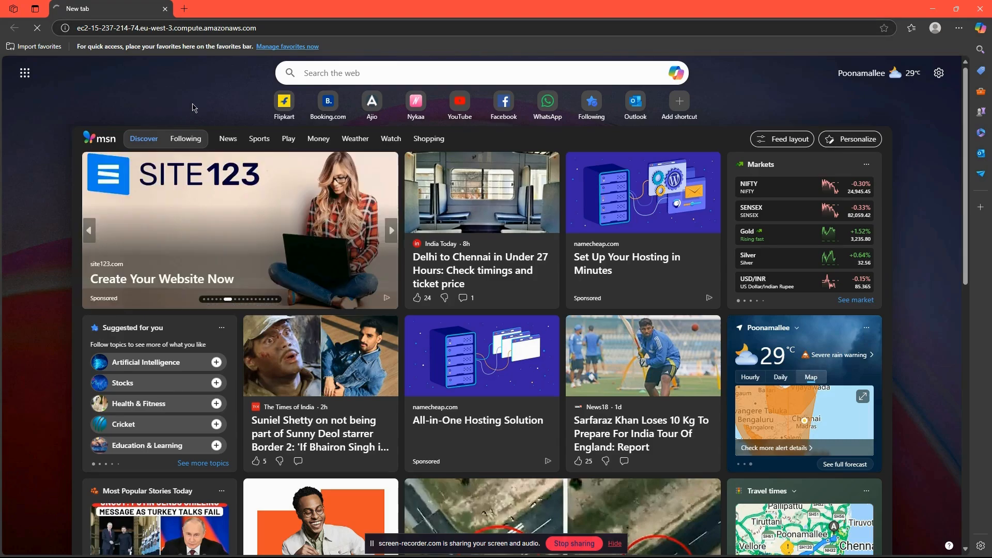
Copy Webserver's public IPv4 address from the EC2 console and open 15.237.214.74 in a private Opera window.
{"action": "key", "text": "alt+Tab"}
{"action": "key", "text": "alt+Tab"}
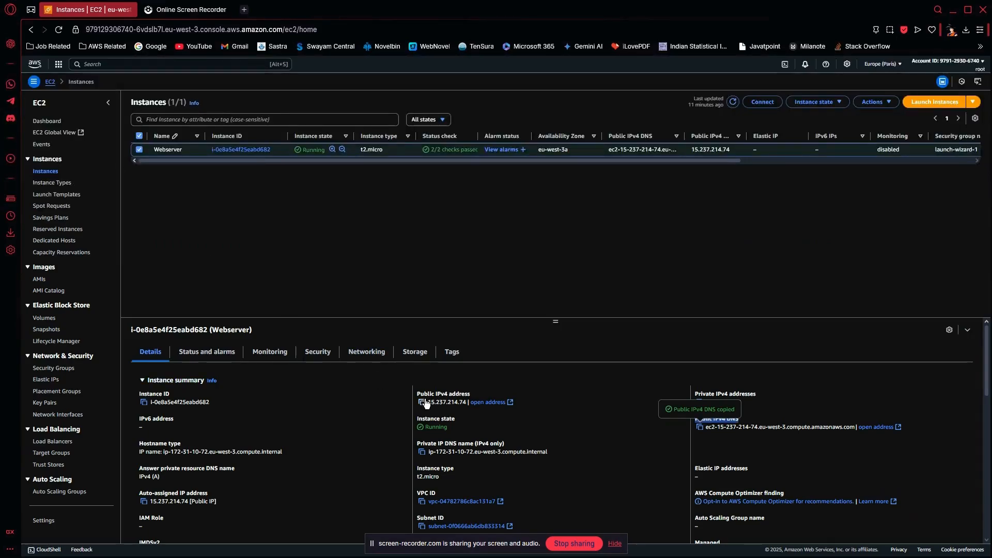
{"action": "left_click", "coordinate": [424, 402]}
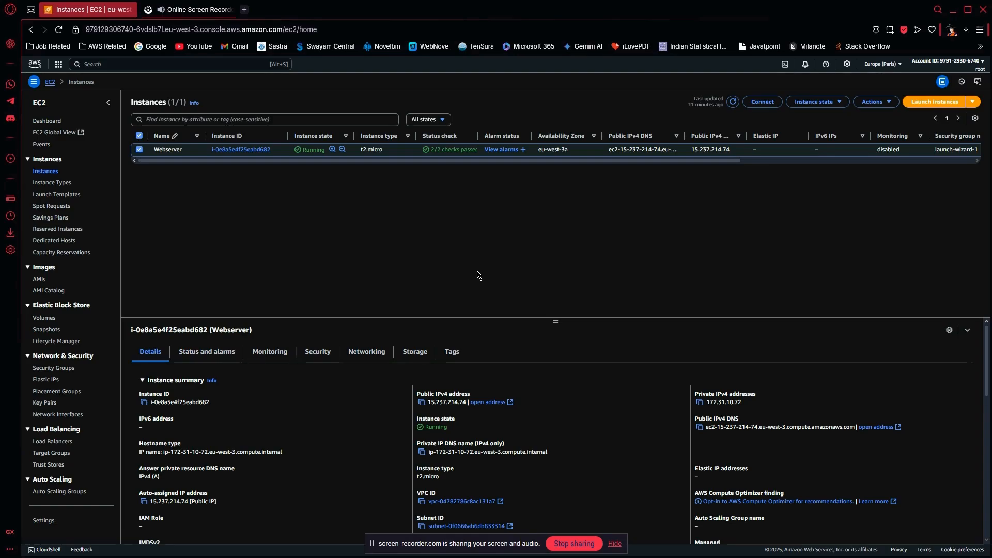
{"action": "key", "text": "ctrl+shift+n"}
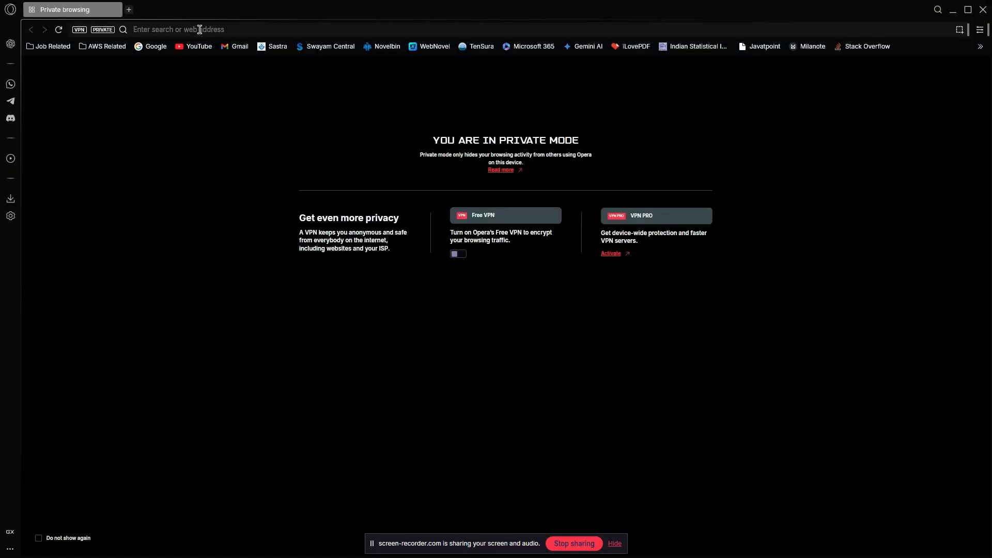
{"action": "right_click", "coordinate": [201, 32]}
{"action": "left_click", "coordinate": [233, 103]}
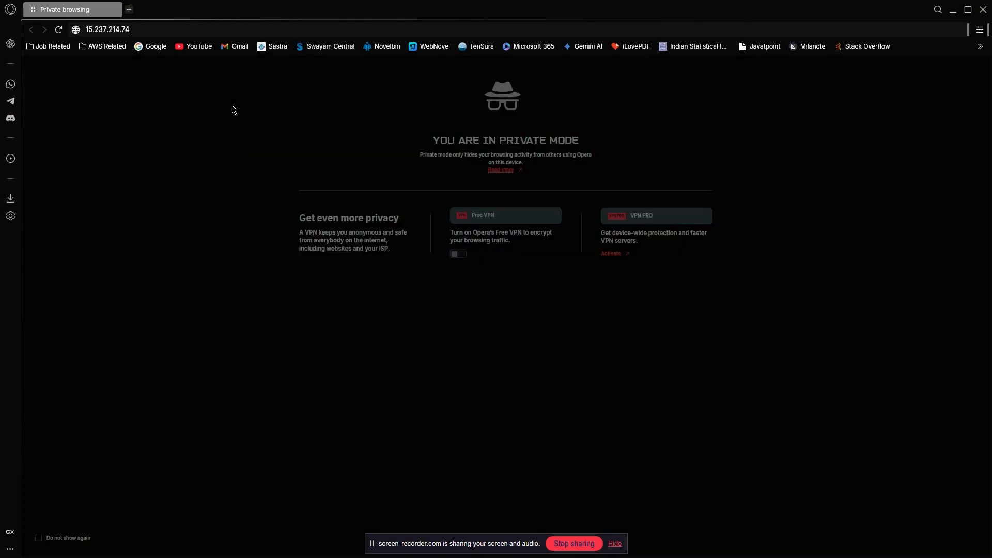
{"action": "key", "text": "Return"}
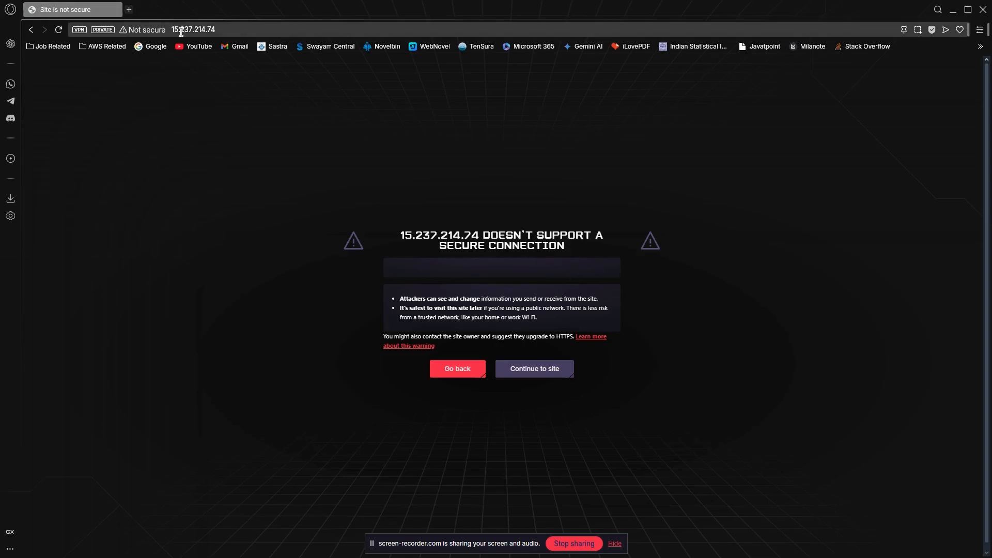
Continue to the site at 15.237.214.74 despite the insecure connection.
{"action": "left_click", "coordinate": [227, 29]}
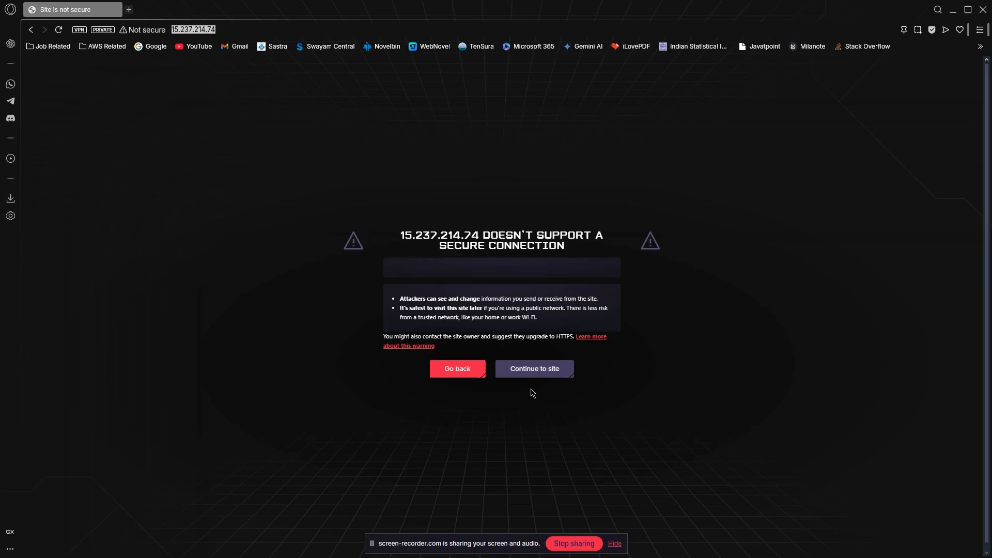
{"action": "left_click", "coordinate": [538, 371]}
{"action": "left_click", "coordinate": [530, 373]}
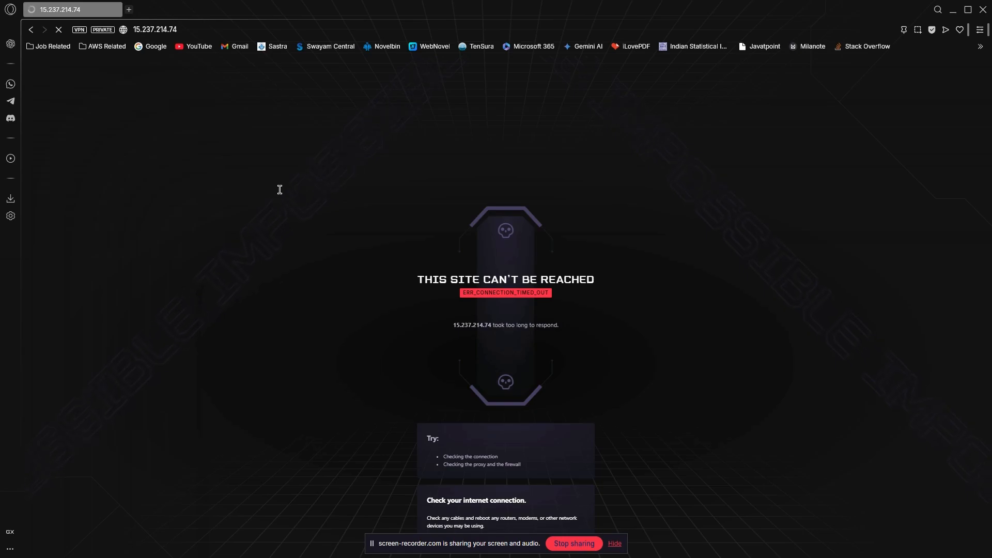
Switch to Edge, reload the public DNS page and load the IP address 15.237.214.74 in the same tab.
{"action": "key", "text": "alt+Tab"}
{"action": "key", "text": "alt+Tab"}
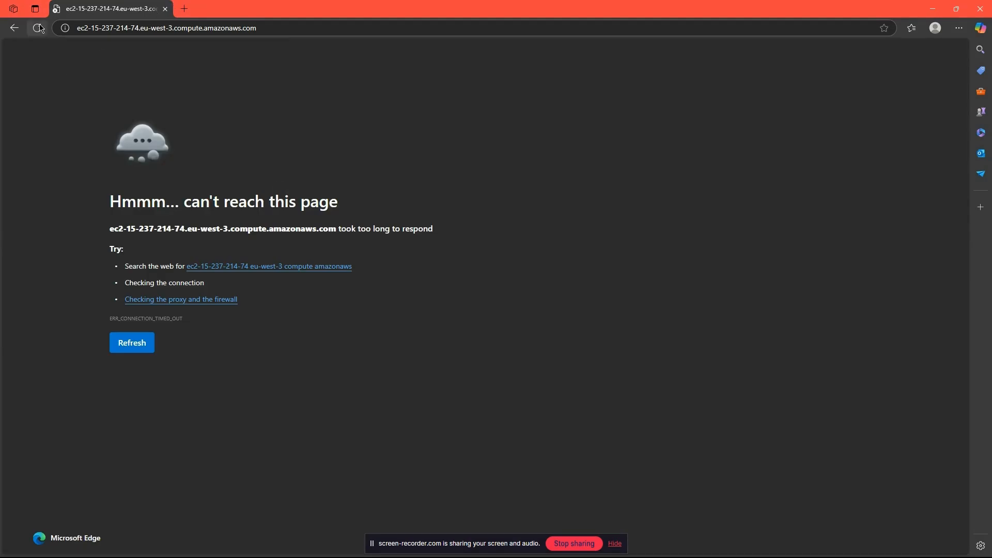
{"action": "left_click", "coordinate": [39, 29]}
{"action": "left_click", "coordinate": [253, 28]}
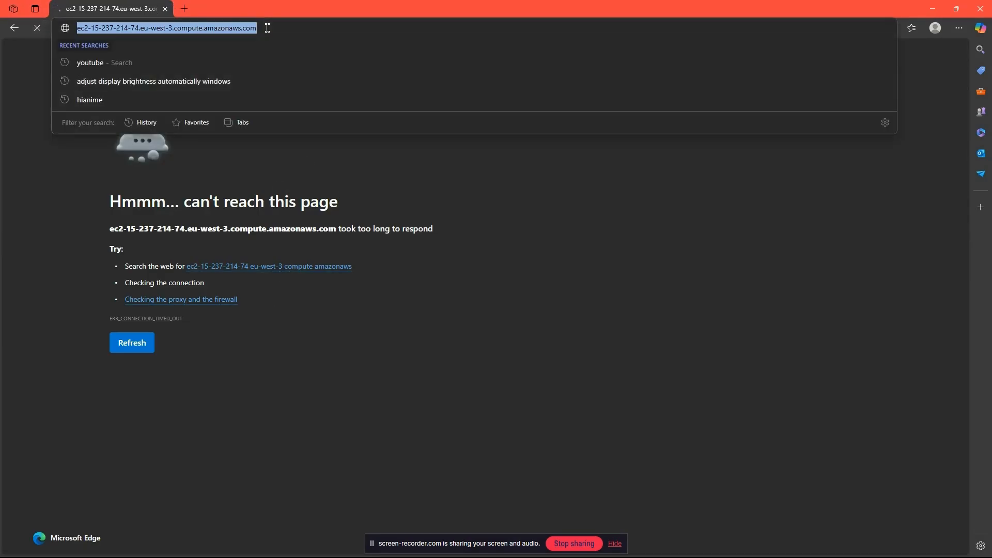
{"action": "key", "text": "ctrl+v"}
{"action": "key", "text": "Return"}
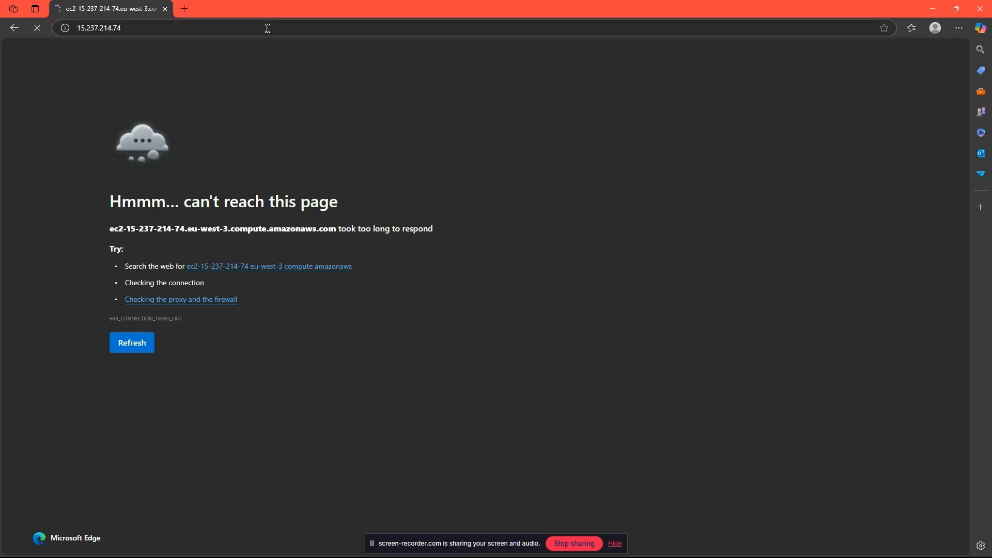
{"action": "left_click", "coordinate": [183, 10]}
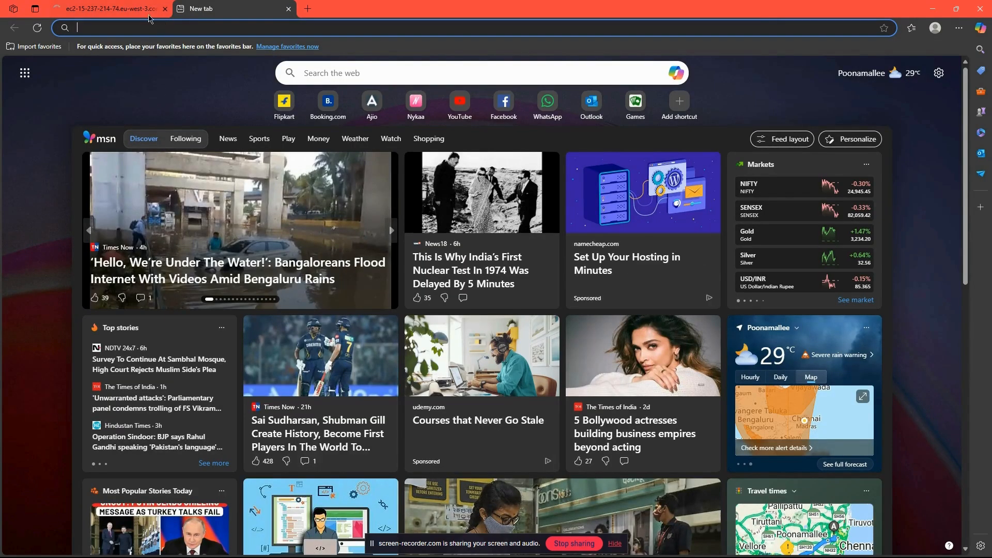
{"action": "left_click", "coordinate": [153, 10]}
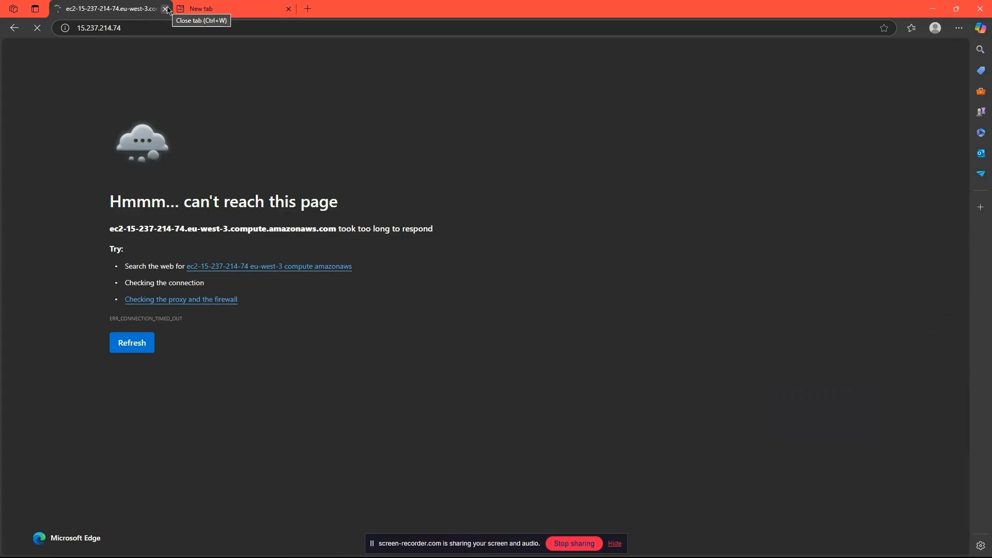
{"action": "left_click", "coordinate": [288, 8]}
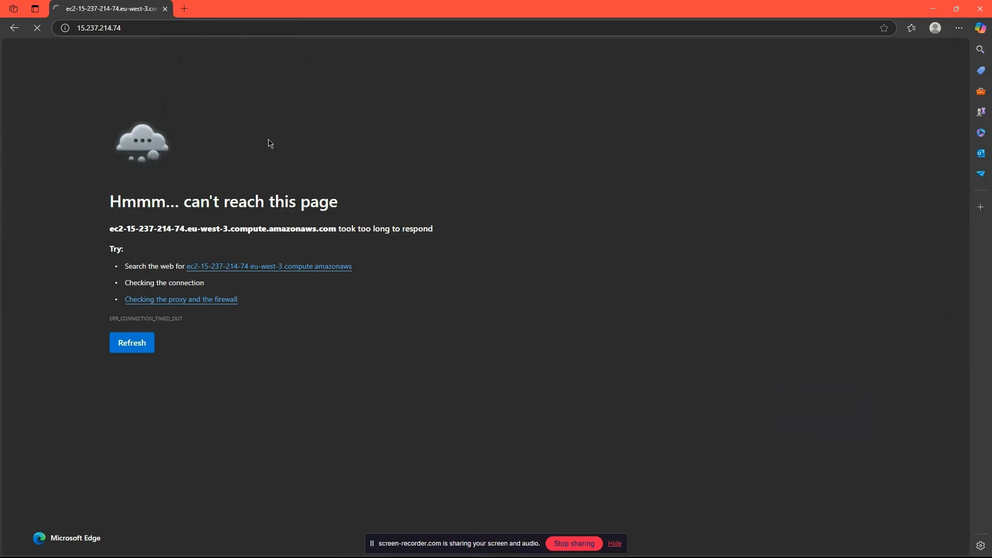
Switch back to the private Opera window and reload 15.237.214.74.
{"action": "key", "text": "alt+Tab"}
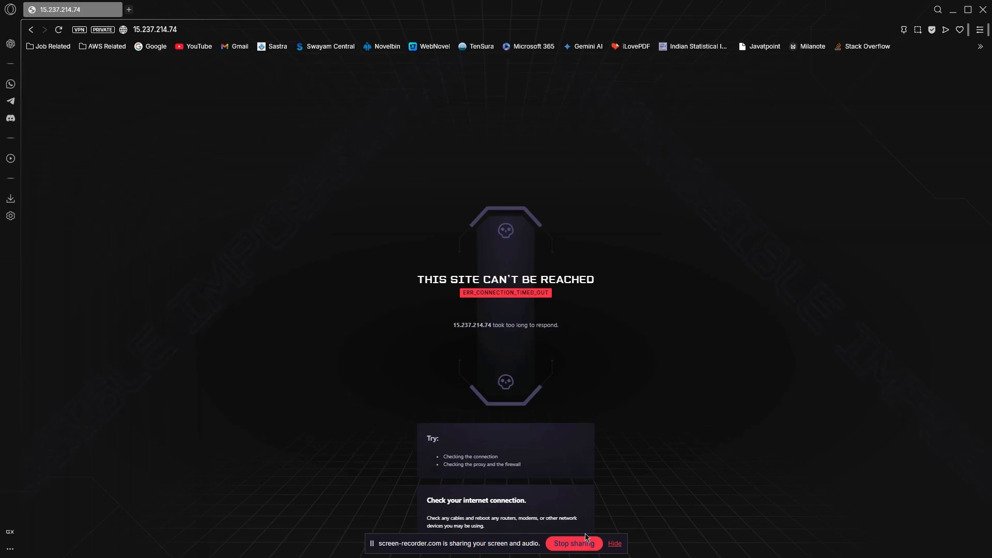
{"action": "left_click", "coordinate": [60, 30]}
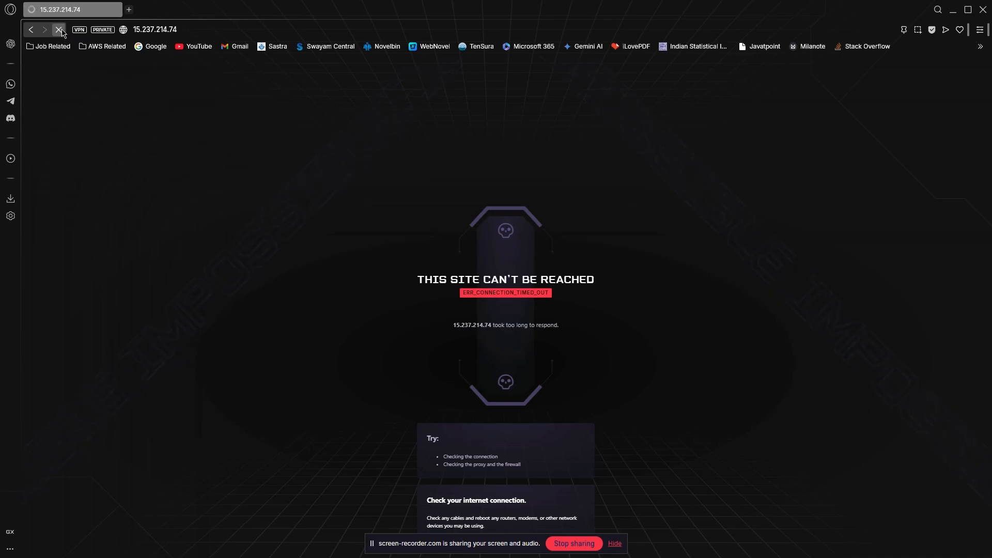
{"action": "left_click", "coordinate": [616, 544]}
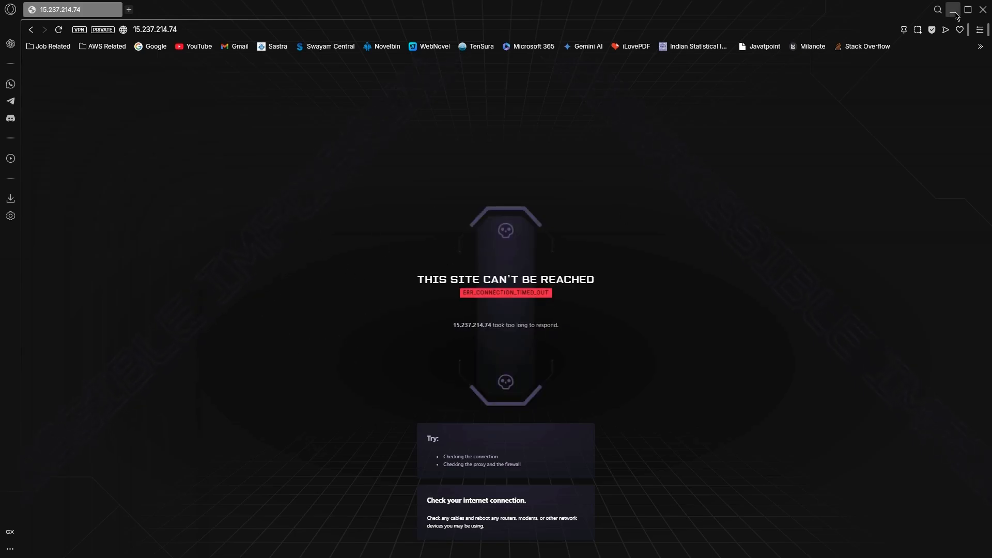
Close the private Opera window, then retry 15.237.214.74 in Edge and close its tab.
{"action": "left_click", "coordinate": [982, 10]}
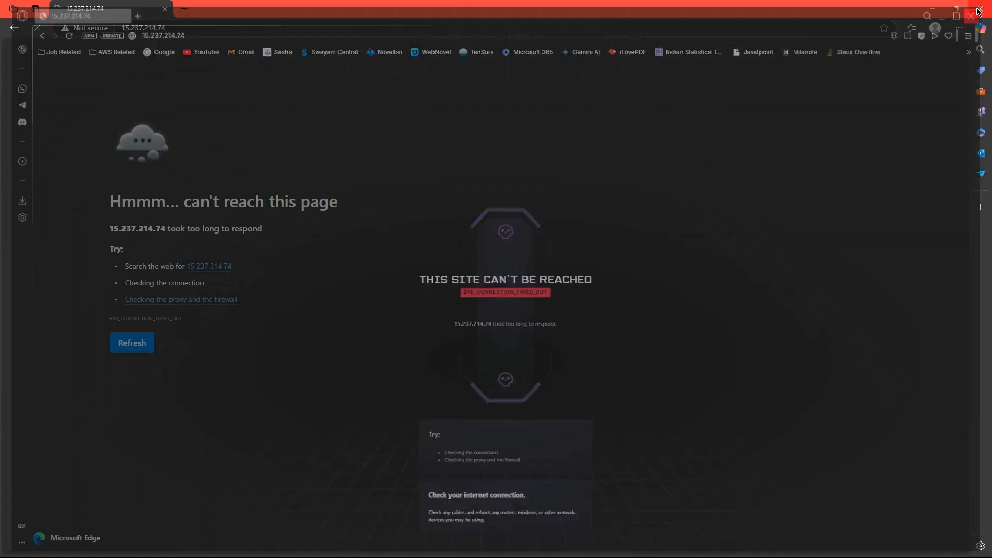
{"action": "left_click", "coordinate": [124, 348]}
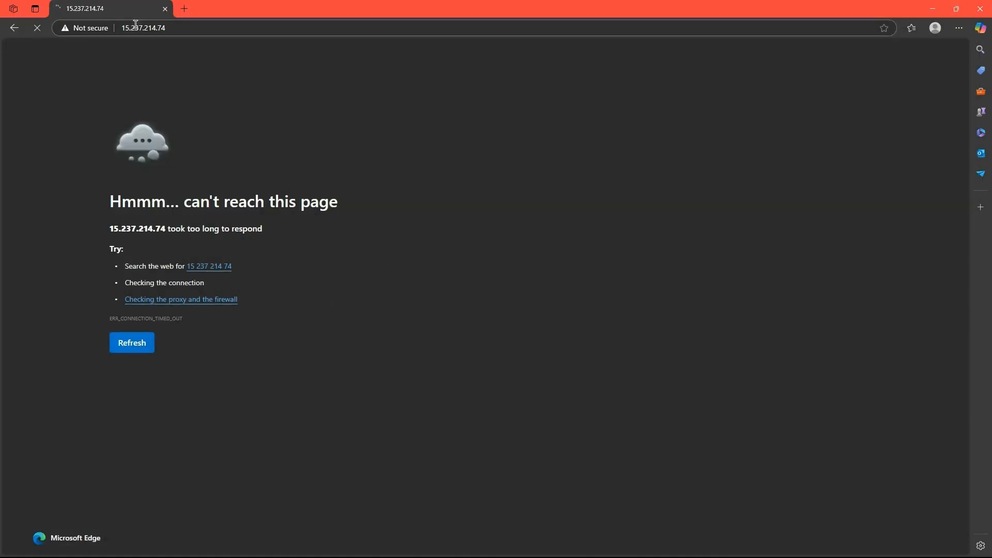
{"action": "left_click", "coordinate": [165, 9]}
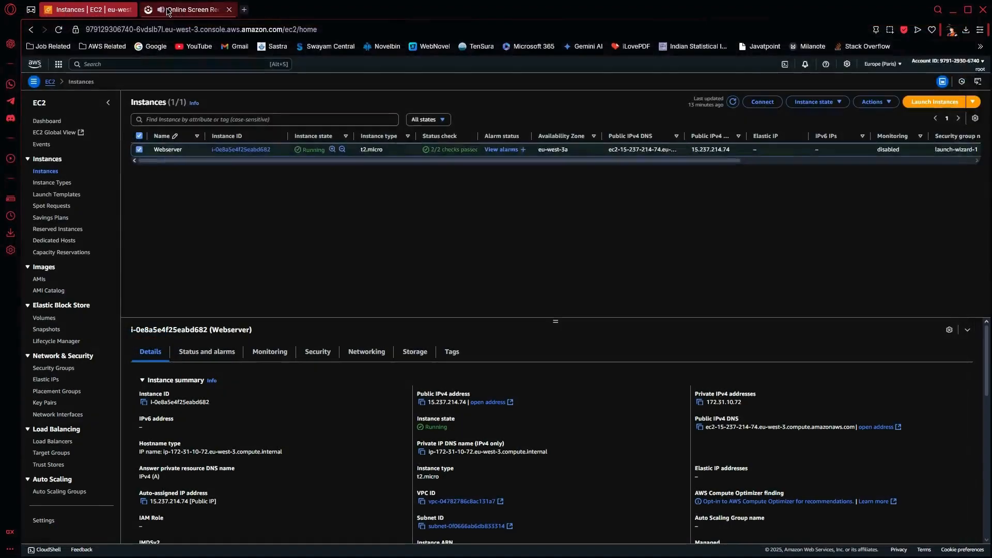
Refresh the EC2 instances list, then switch to the remote session and open the IIS page in Server Manager.
{"action": "left_click", "coordinate": [732, 102]}
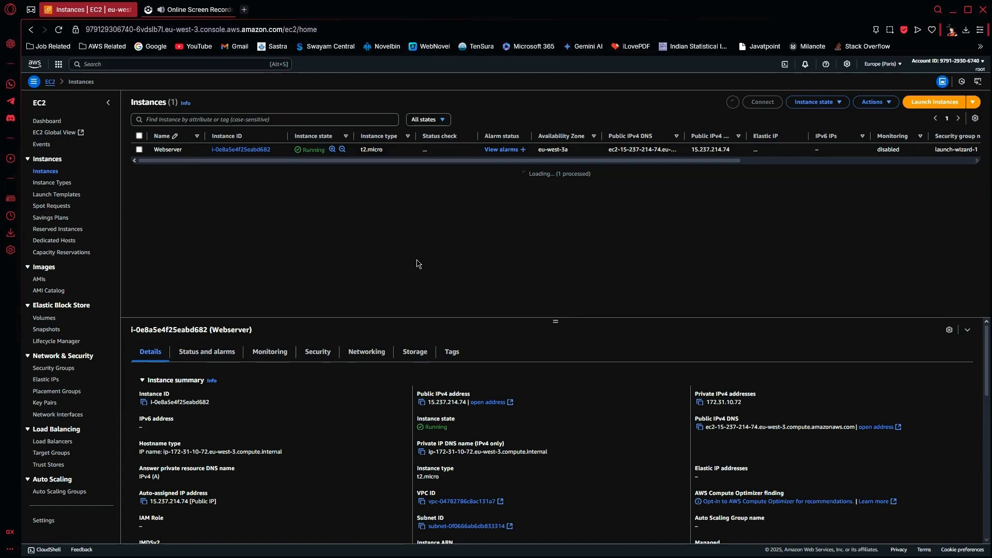
{"action": "key", "text": "alt+Tab"}
{"action": "key", "text": "alt+Tab"}
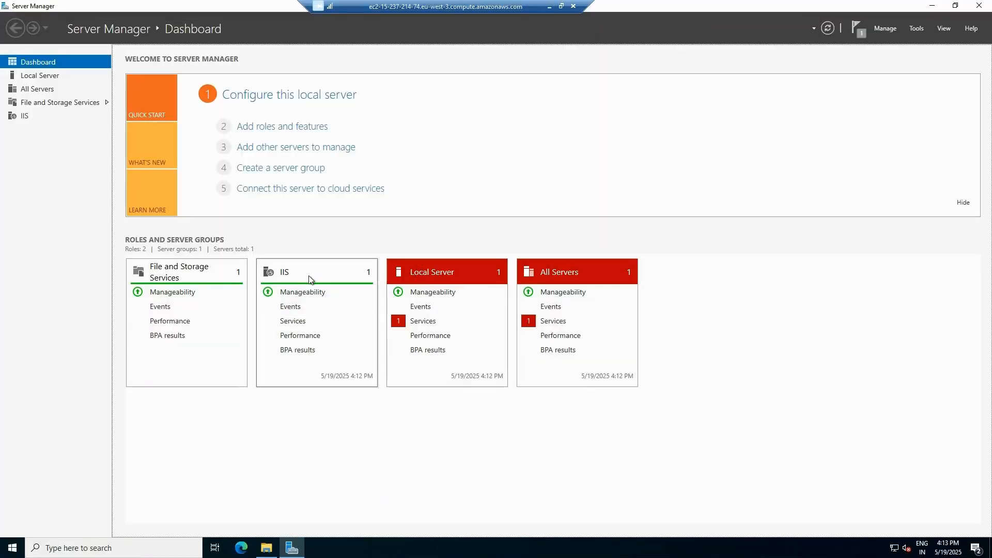
{"action": "left_click", "coordinate": [284, 273]}
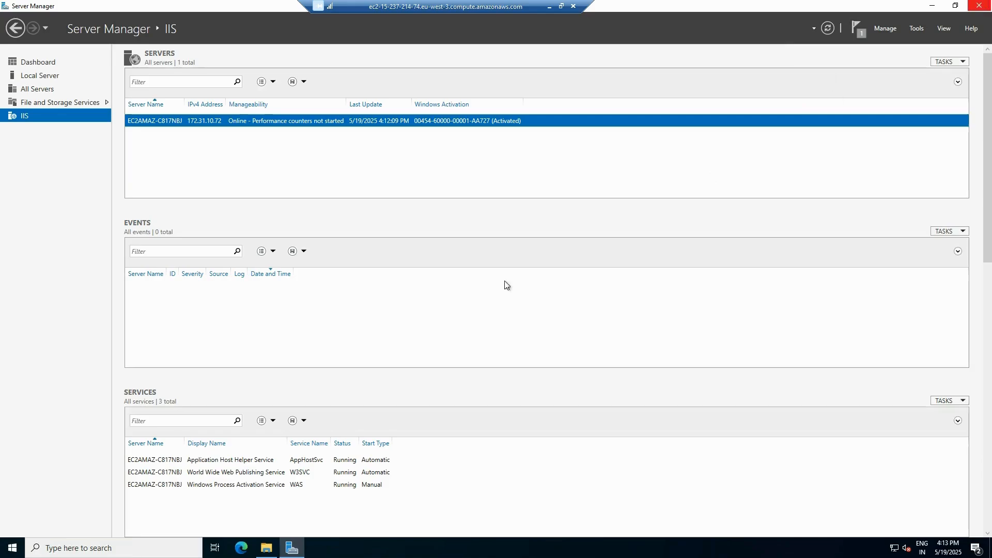
Go back to the inetpub folder in the remote File Explorer, then show the remote desktop and refresh it.
{"action": "left_click", "coordinate": [266, 548]}
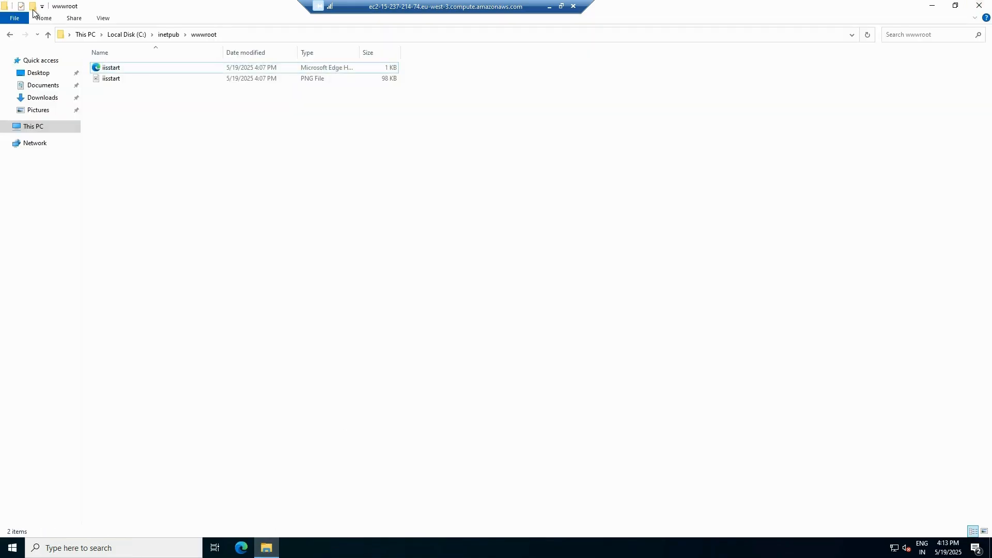
{"action": "left_click", "coordinate": [9, 35]}
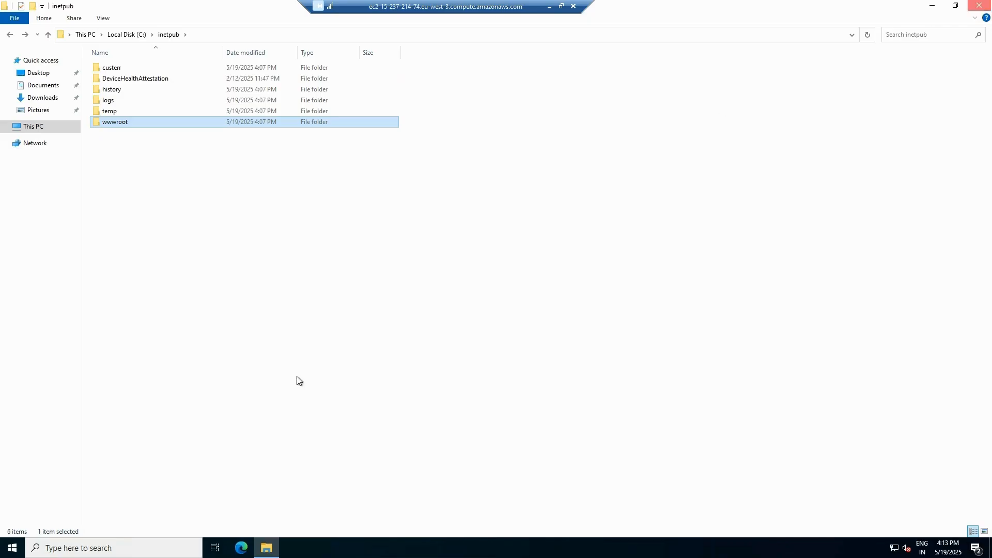
{"action": "key", "text": "super+d"}
{"action": "right_click", "coordinate": [240, 367]}
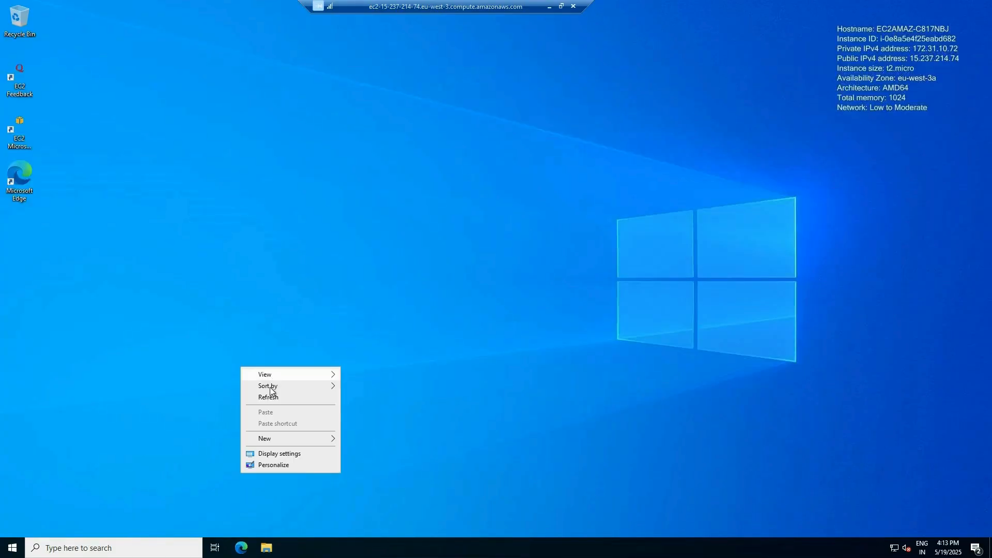
{"action": "left_click", "coordinate": [269, 397]}
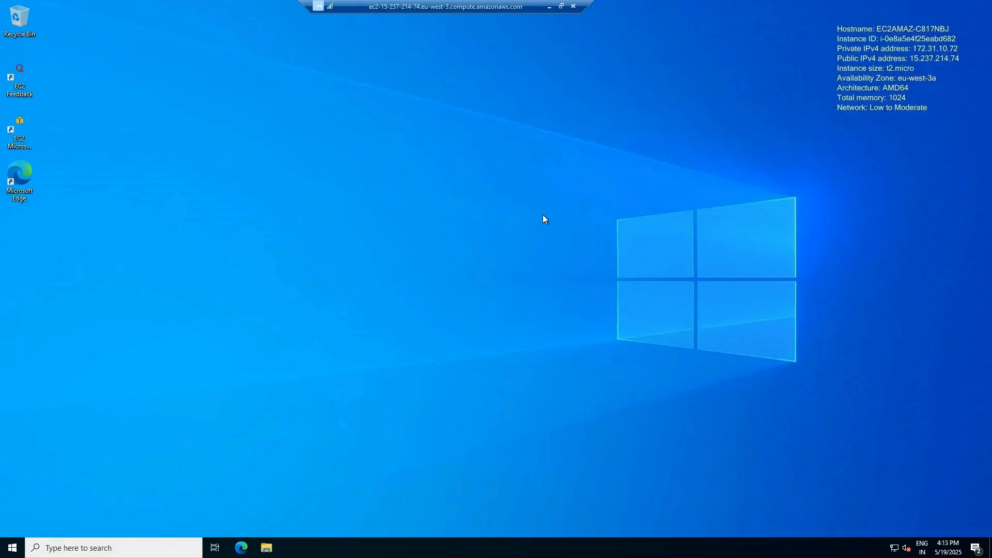
Minimize the remote session, copy the Webserver instance's public IPv4 DNS and load it in a new private Opera window.
{"action": "left_click", "coordinate": [549, 7]}
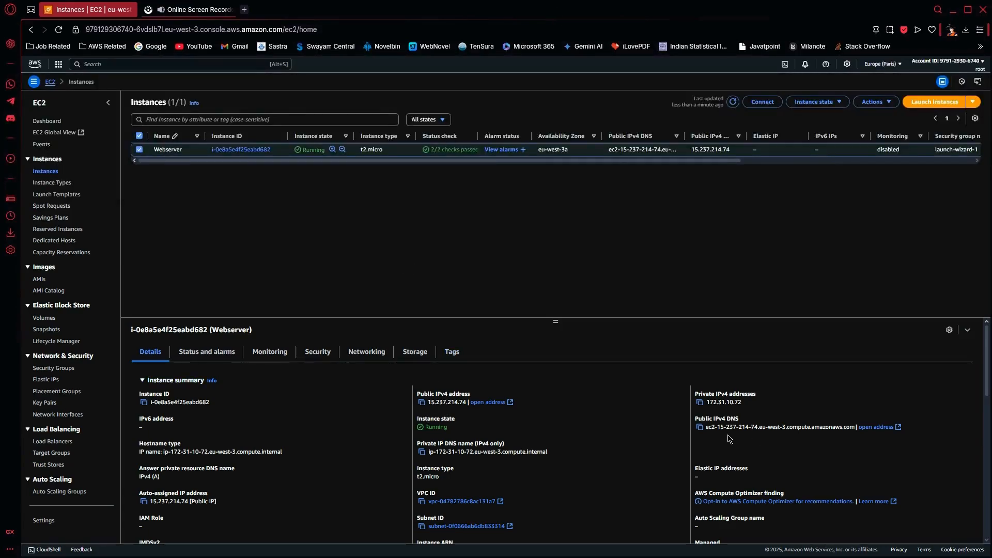
{"action": "left_click", "coordinate": [699, 427]}
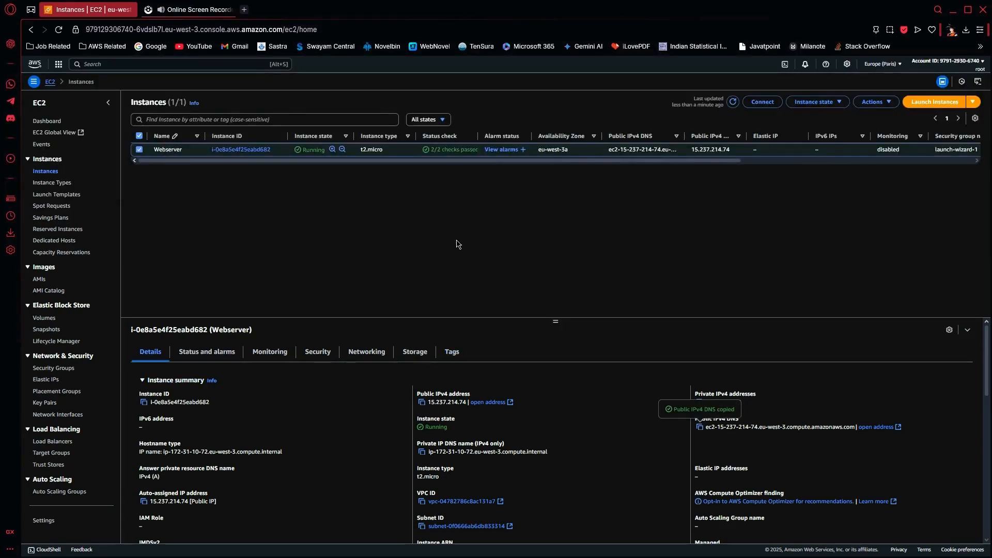
{"action": "key", "text": "ctrl+shift+n"}
{"action": "key", "text": "ctrl+v"}
{"action": "key", "text": "Return"}
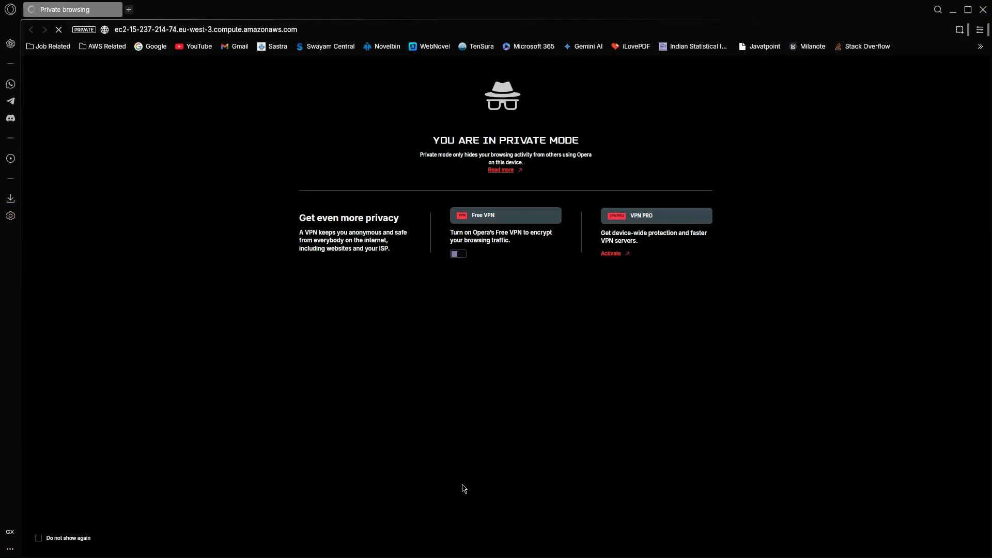
{"action": "key", "text": "alt+Tab"}
{"action": "key", "text": "Tab"}
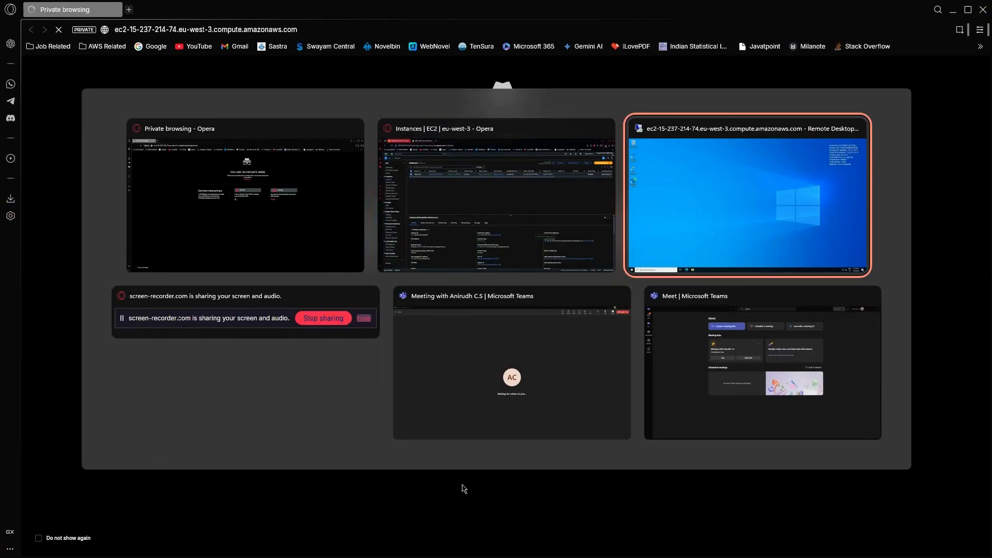
{"action": "key", "text": "Tab"}
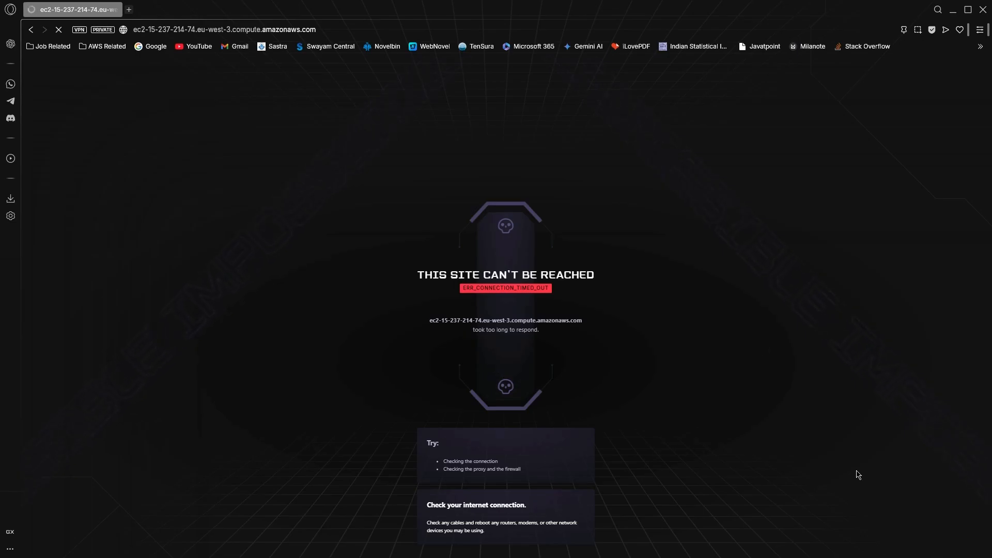
{"action": "key", "text": "super+d"}
{"action": "mouse_move", "coordinate": [923, 556]}
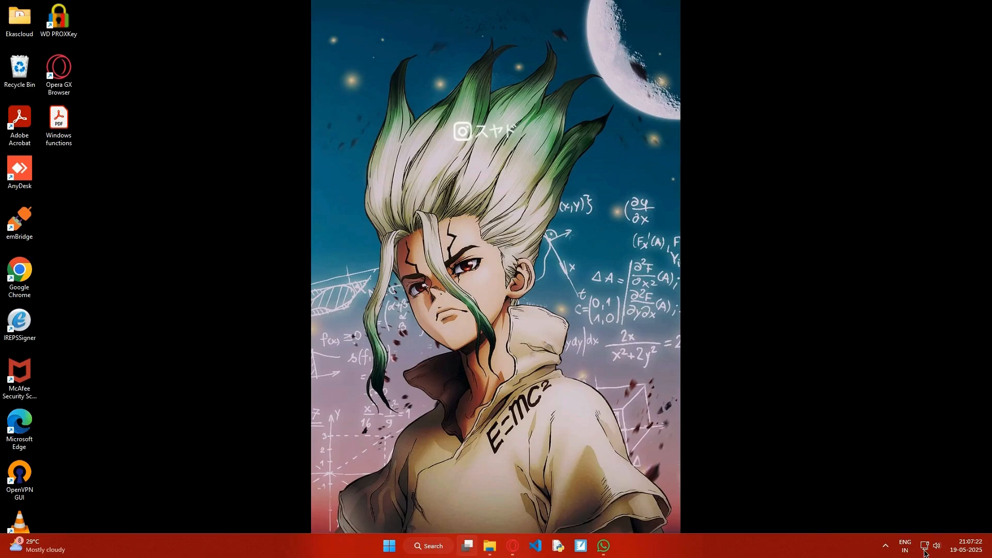
{"action": "key", "text": "alt+Tab"}
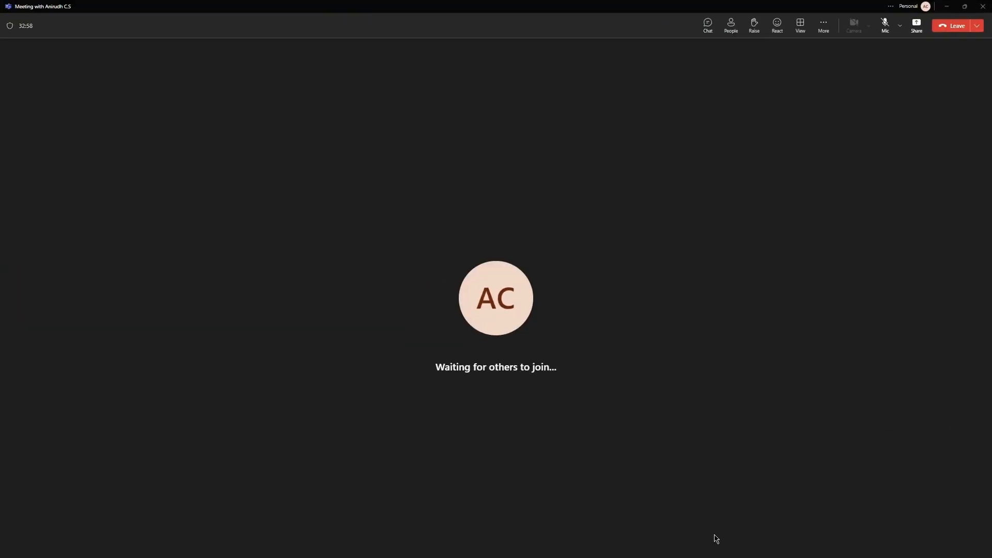
{"action": "key", "text": "alt+Tab"}
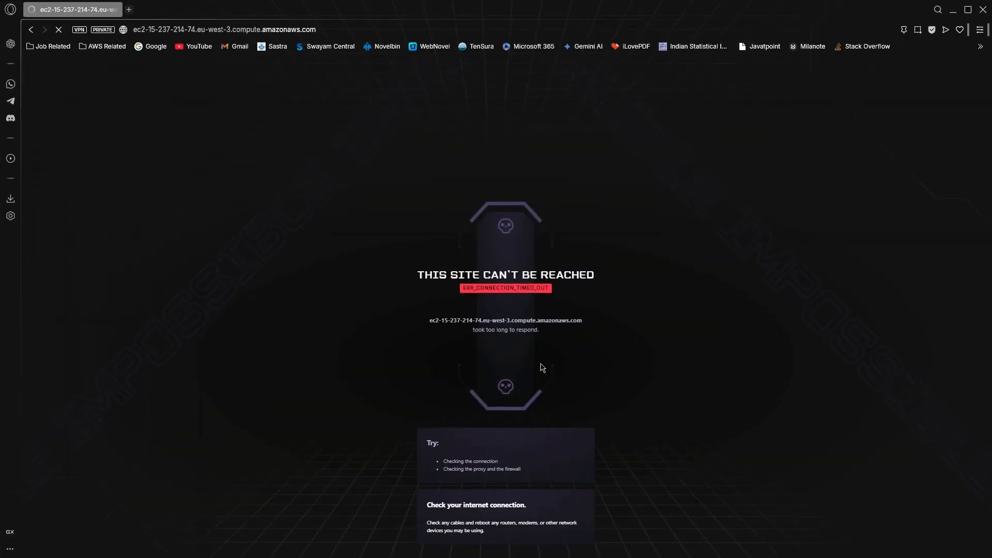
Return to the EC2 console and refresh the instances list.
{"action": "key", "text": "alt+Tab"}
{"action": "key", "text": "alt+Tab"}
{"action": "key", "text": "alt+Tab"}
{"action": "key", "text": "alt+Tab"}
{"action": "key", "text": "alt+Tab"}
{"action": "key", "text": "alt+Tab"}
{"action": "key", "text": "alt+Tab"}
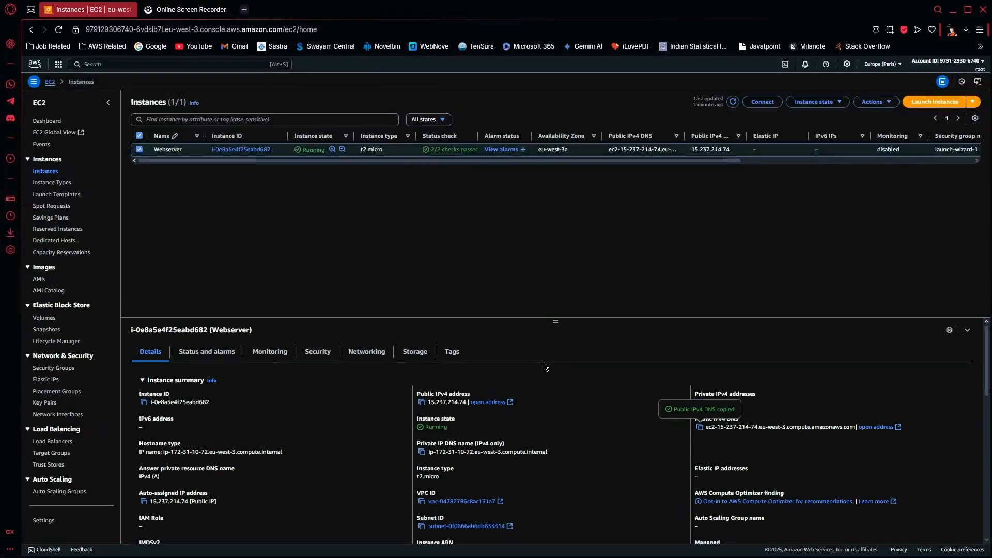
{"action": "left_click", "coordinate": [733, 101]}
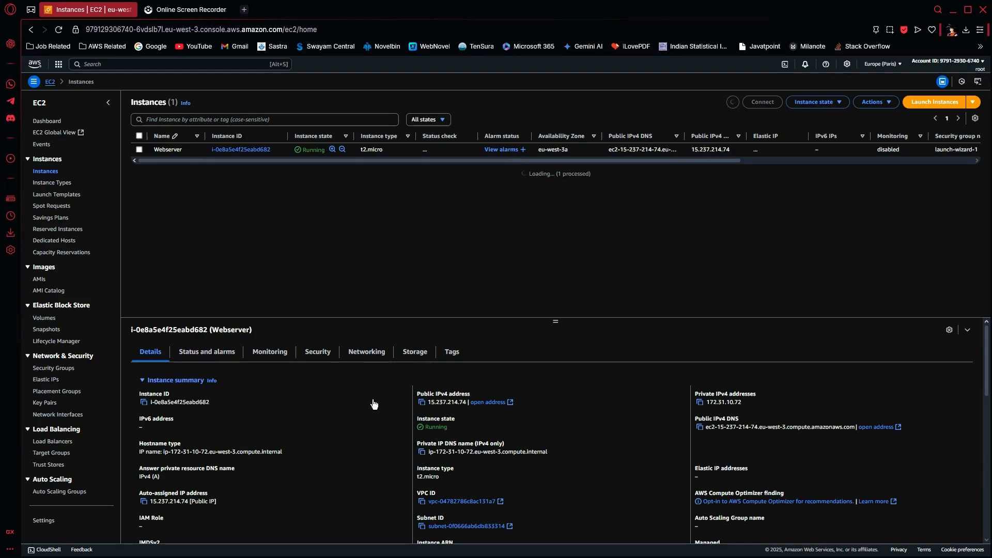
Copy the Webserver instance's public IPv4 address, then launch Google Chrome and load 15.237.214.74.
{"action": "left_click", "coordinate": [422, 402]}
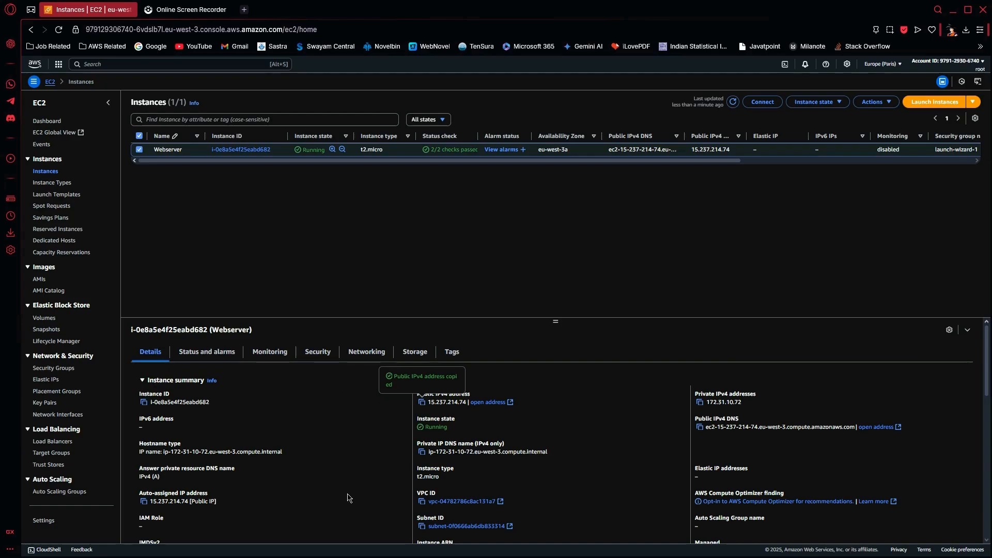
{"action": "key", "text": "super"}
{"action": "type", "text": "ch"}
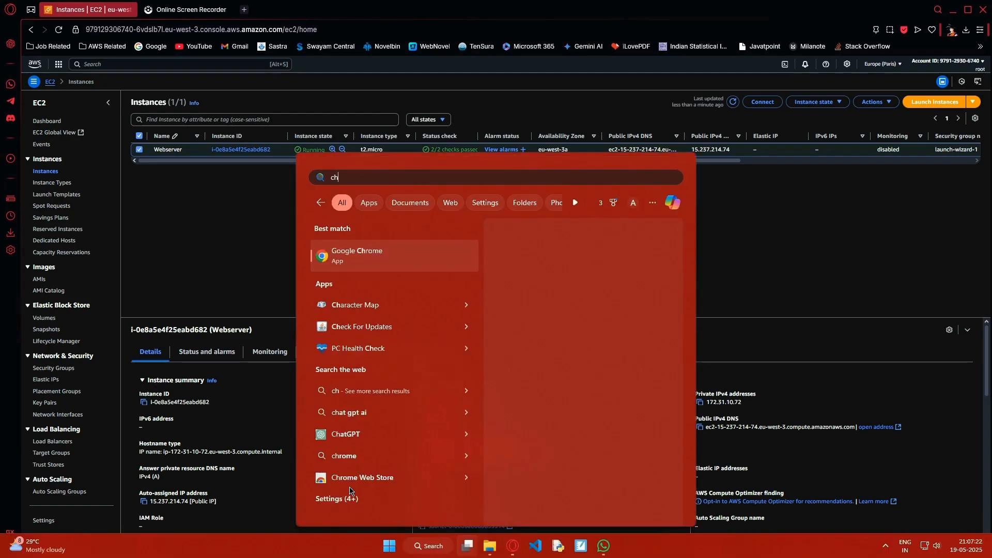
{"action": "key", "text": "Return"}
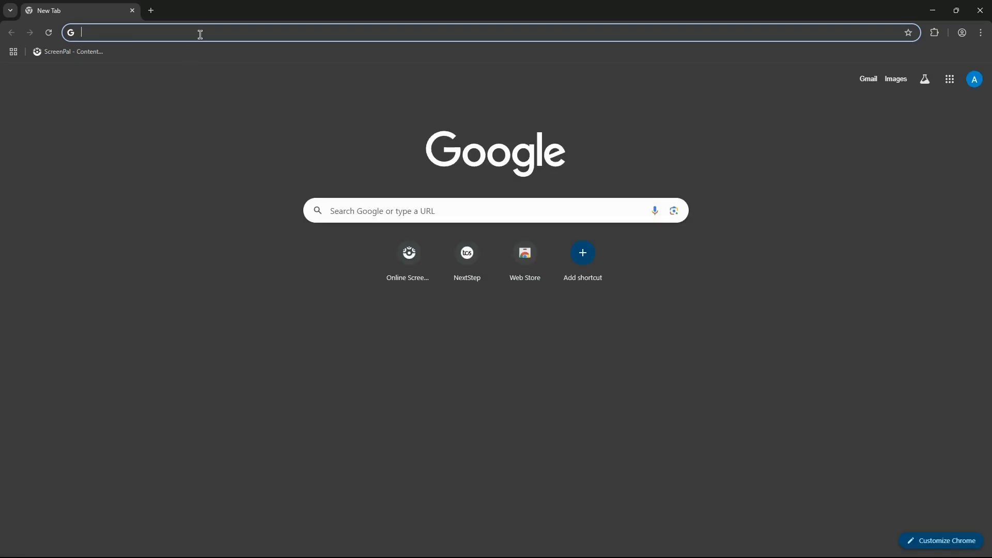
{"action": "key", "text": "ctrl+v"}
{"action": "key", "text": "Return"}
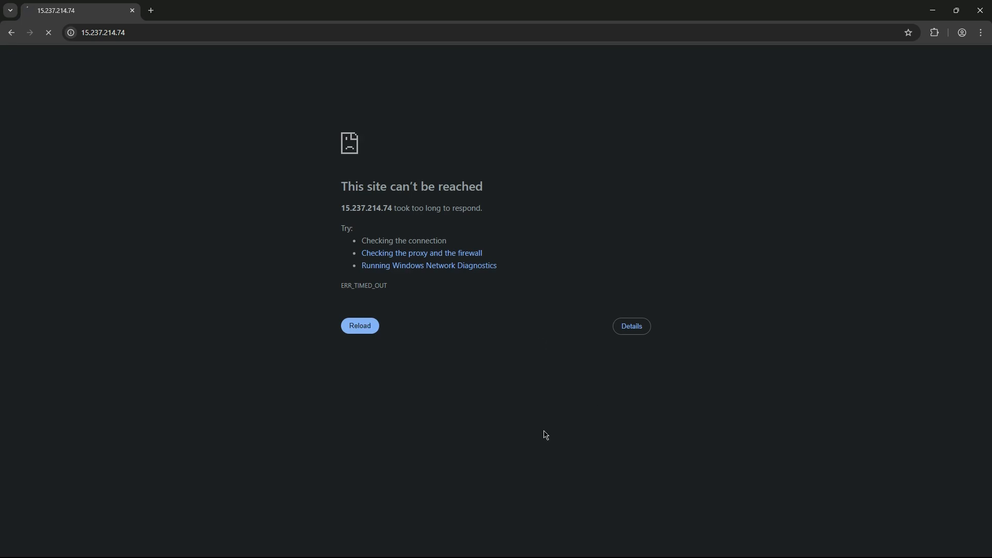
Check the remote desktop session, then minimize it and reload 15.237.214.74 in Chrome.
{"action": "key", "text": "alt+Tab"}
{"action": "key", "text": "alt+Tab"}
{"action": "key", "text": "alt+Tab"}
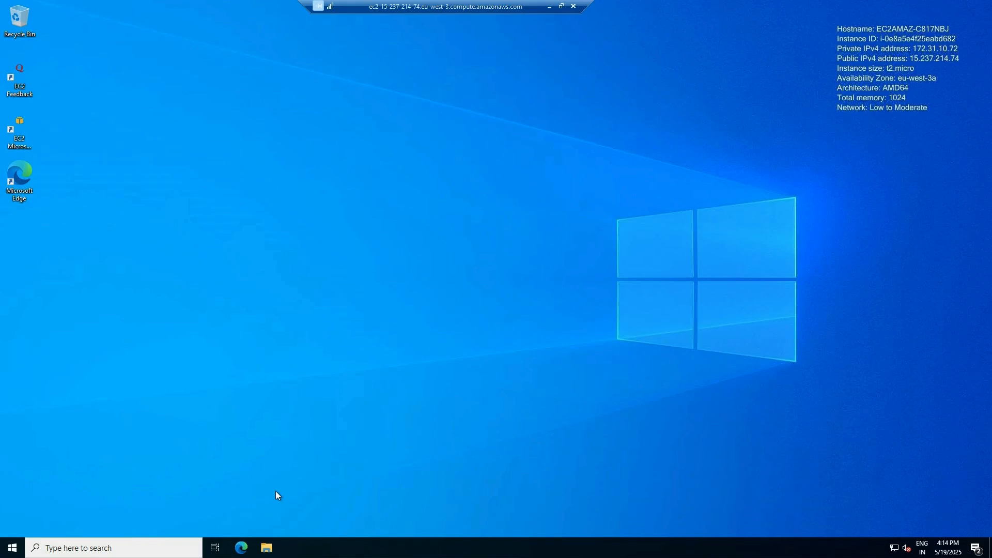
{"action": "left_click", "coordinate": [549, 7]}
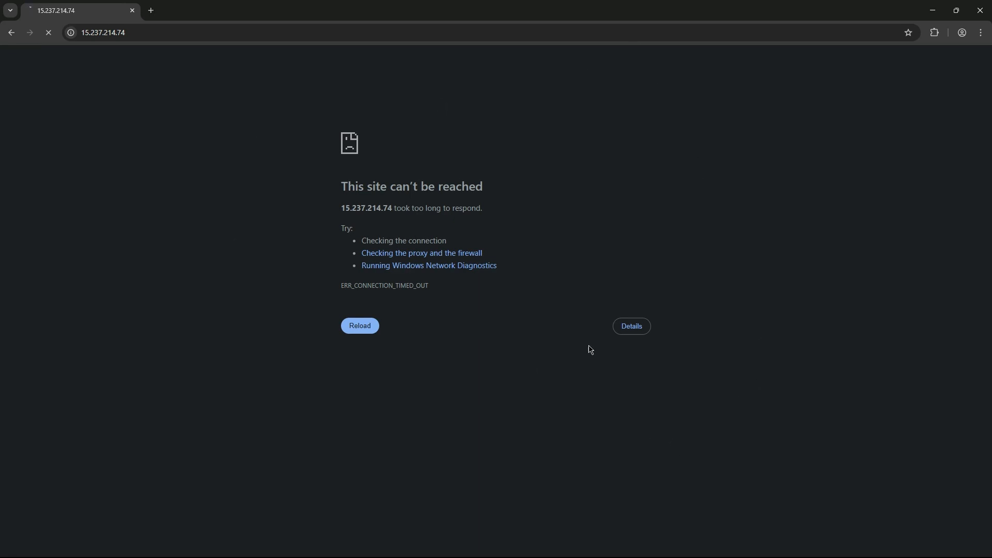
{"action": "left_click", "coordinate": [374, 324]}
Switch back to the EC2 console and highlight the Public IPv4 address and Public IPv4 DNS labels in the instance details.
{"action": "key", "text": "alt+Tab"}
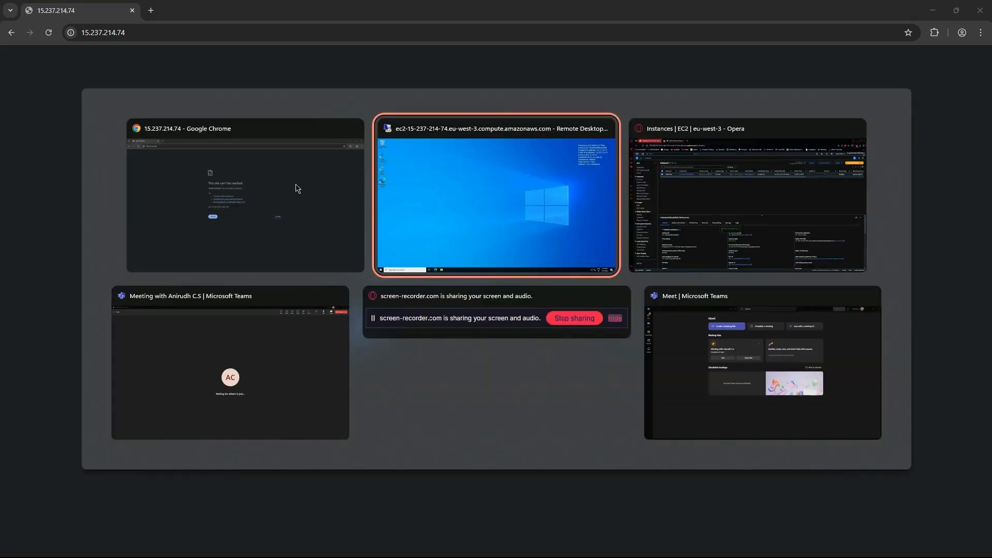
{"action": "key", "text": "alt+Tab"}
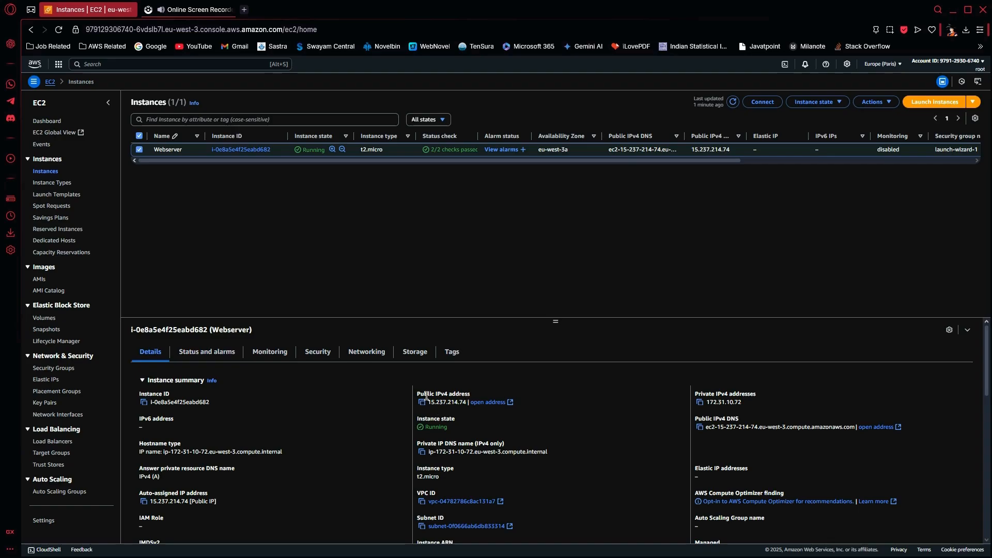
{"action": "left_click_drag", "start_coordinate": [417, 394], "coordinate": [492, 400]}
{"action": "left_click", "coordinate": [555, 442]}
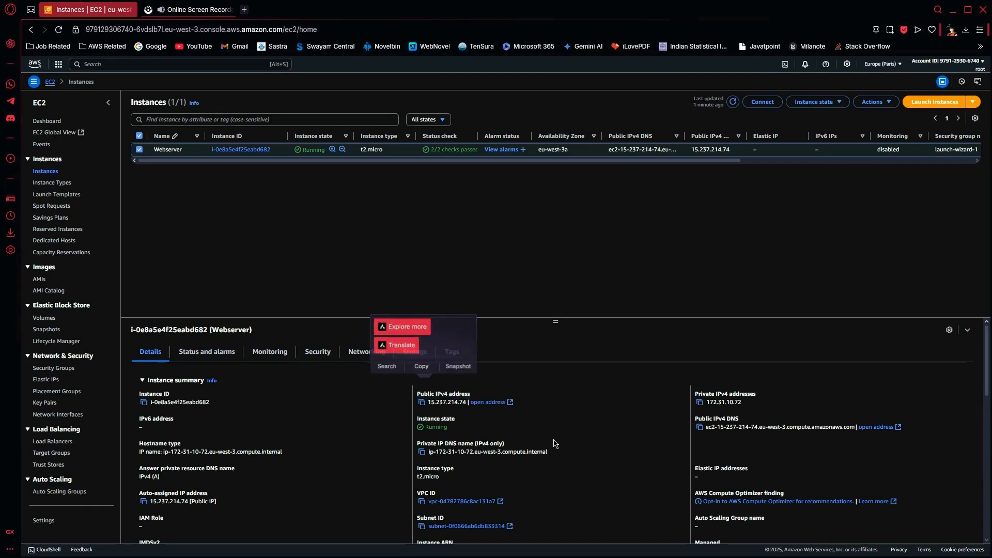
{"action": "left_click_drag", "start_coordinate": [695, 419], "coordinate": [767, 423]}
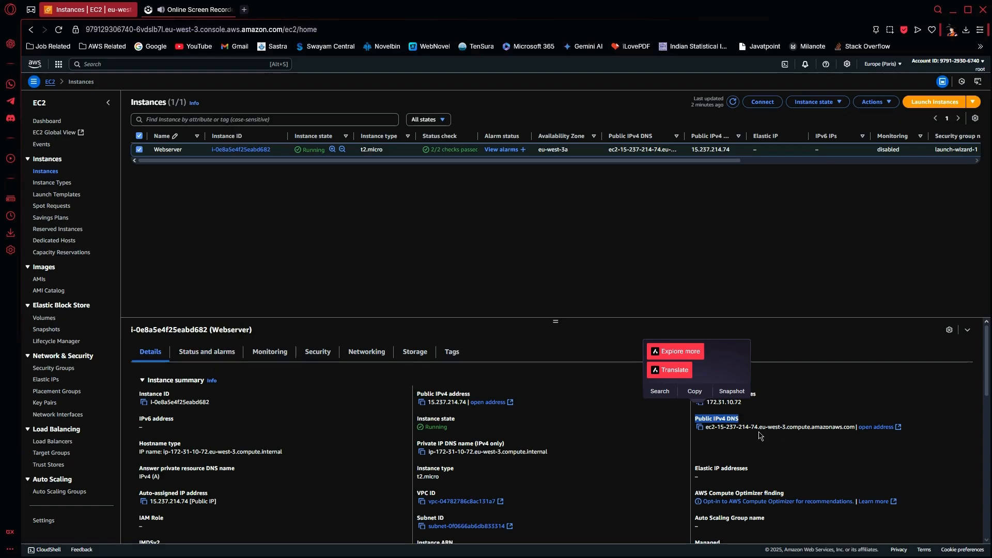
Try the instance's public DNS link and close its tab, then open the public IPv4 address link and return to the console.
{"action": "left_click", "coordinate": [874, 427]}
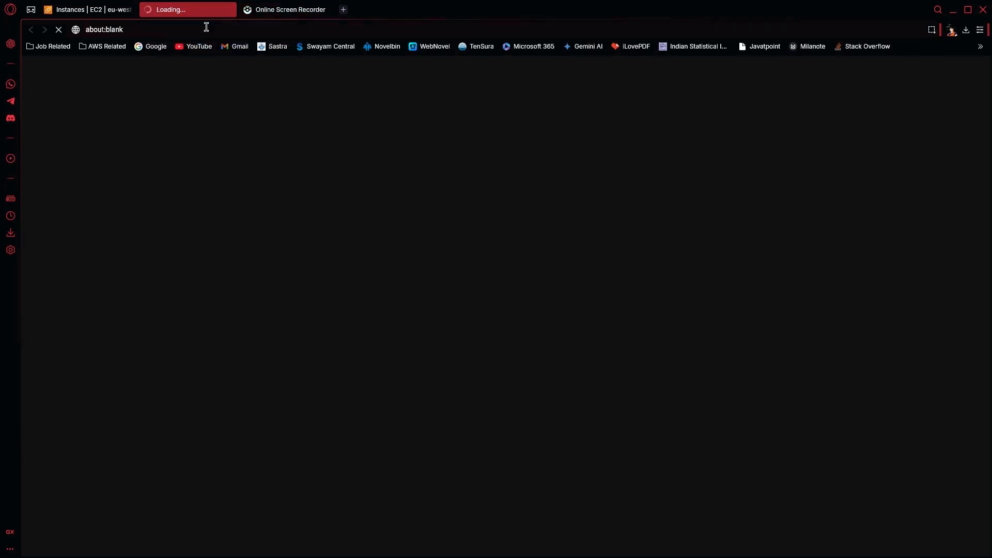
{"action": "left_click", "coordinate": [227, 10]}
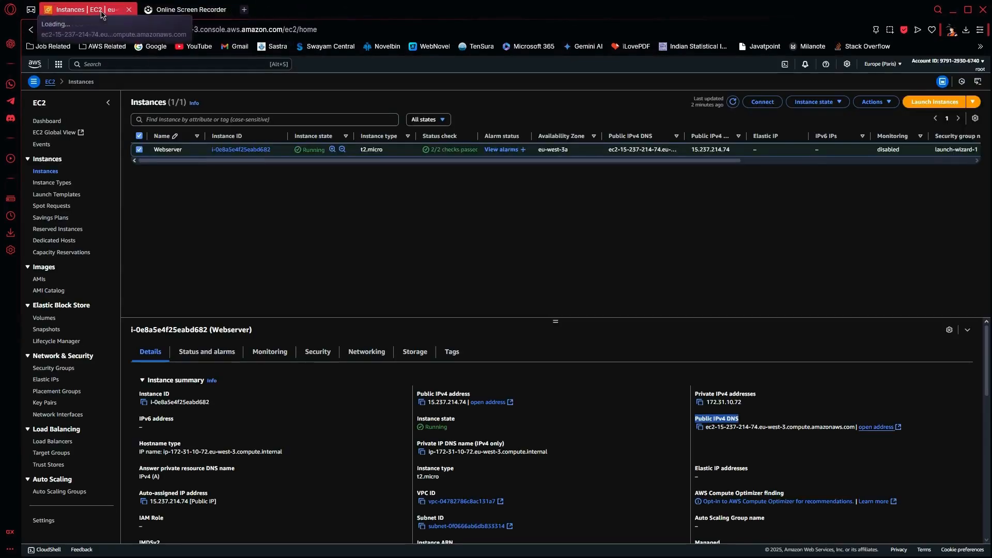
{"action": "left_click", "coordinate": [488, 402]}
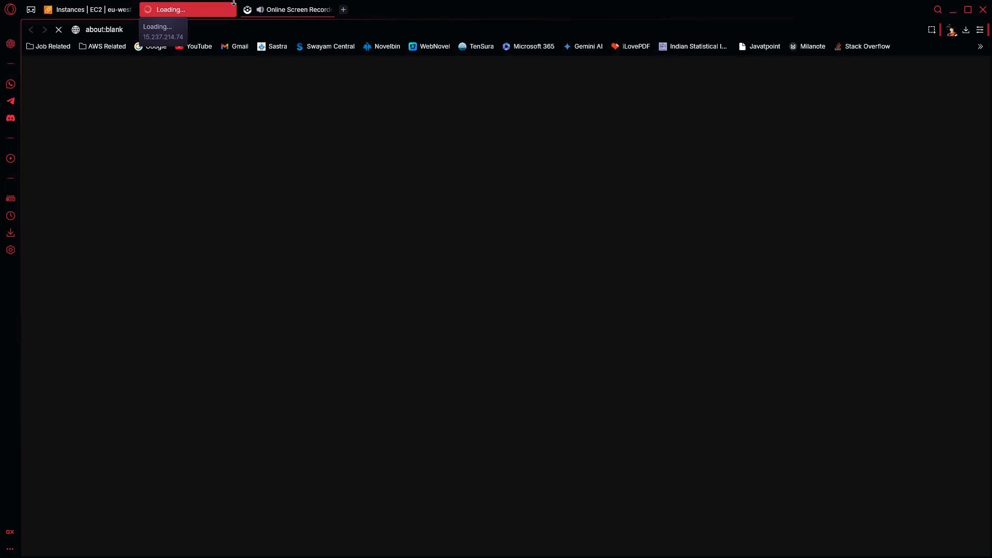
{"action": "left_click", "coordinate": [101, 9]}
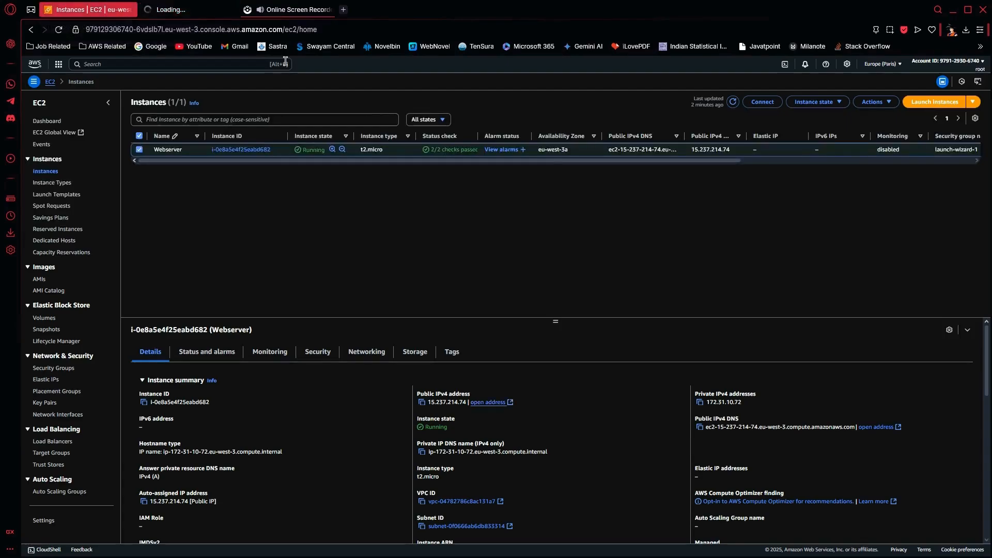
Look through the Instance state options for Webserver and dismiss them without choosing any.
{"action": "left_click", "coordinate": [804, 102]}
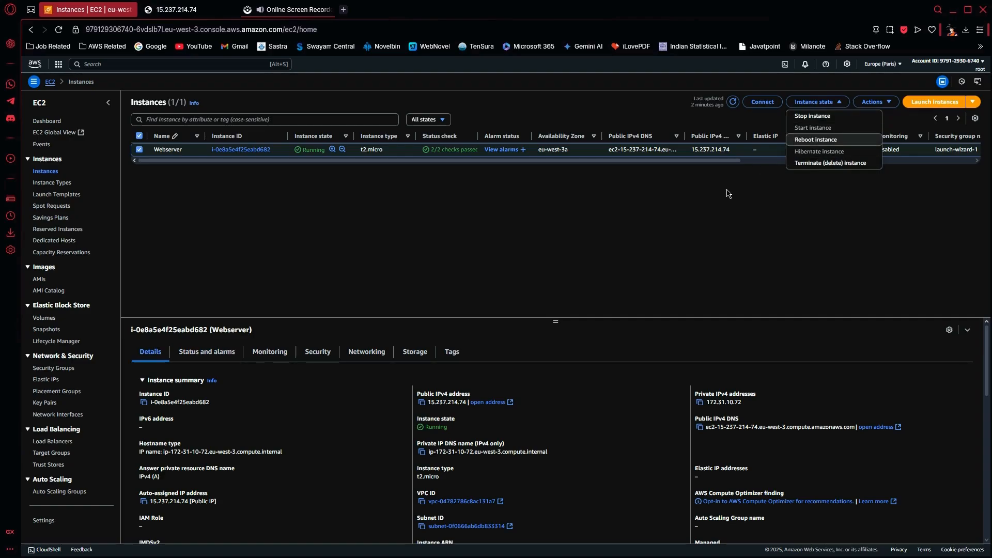
{"action": "left_click", "coordinate": [695, 209]}
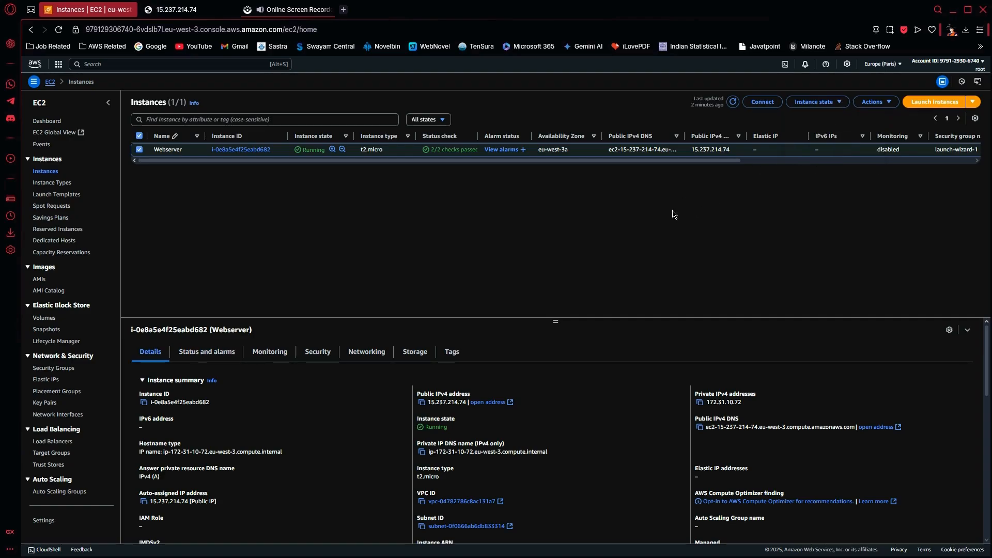
Close the 15.237.214.74 tab and switch to the Online Screen Recorder tab.
{"action": "left_click", "coordinate": [202, 13]}
{"action": "left_click", "coordinate": [227, 10]}
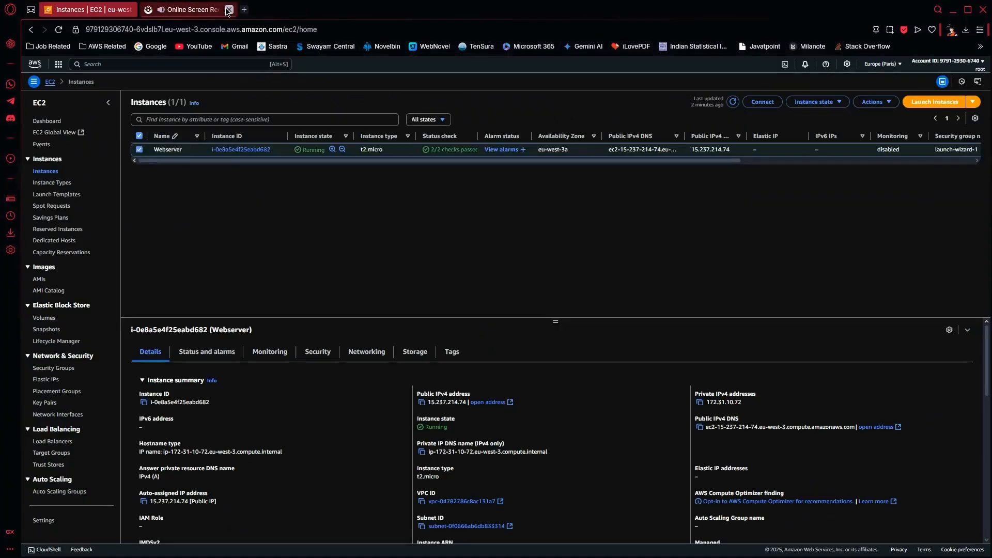
{"action": "left_click", "coordinate": [181, 12]}
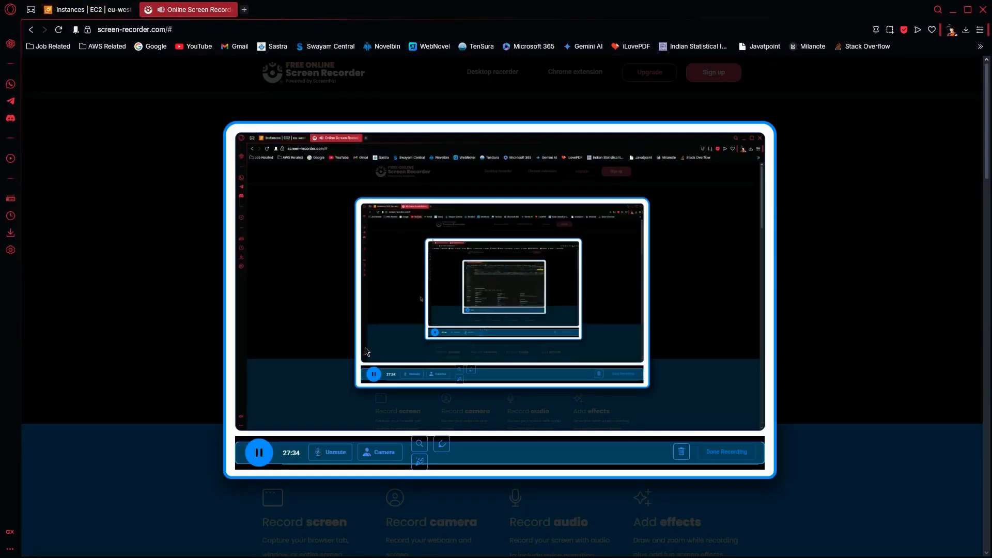